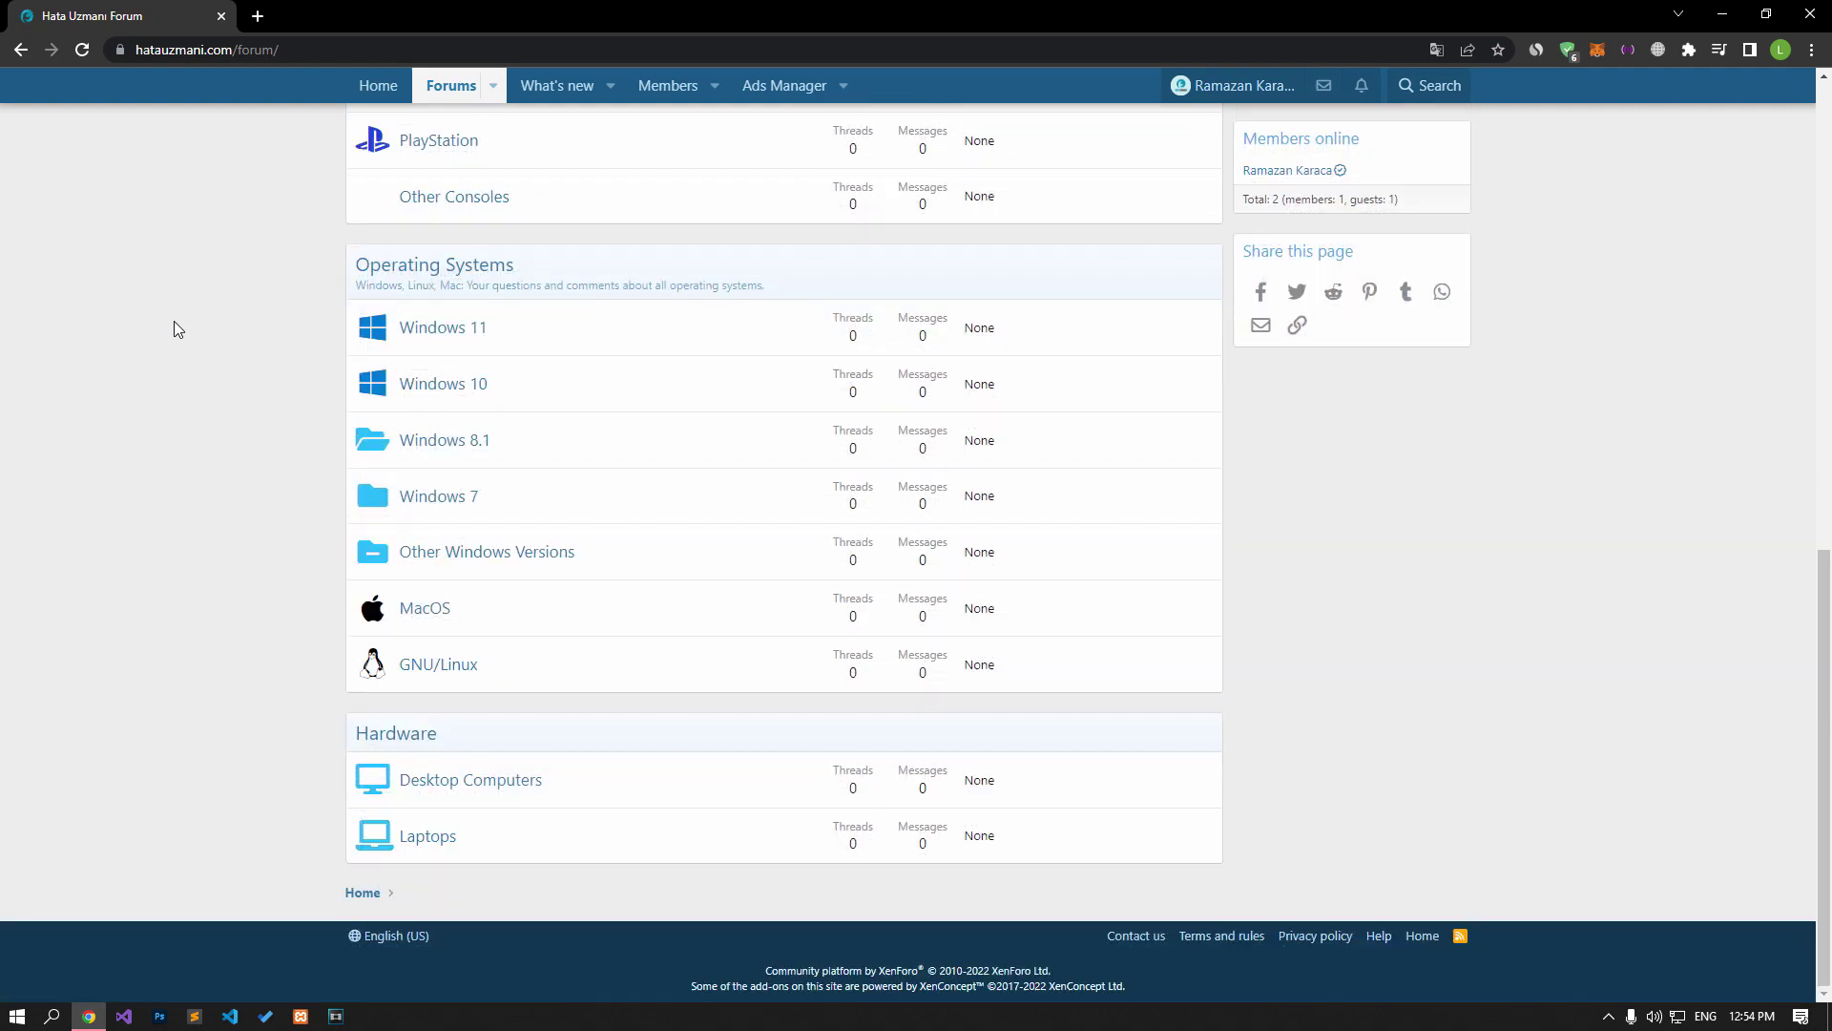
# Scroll the Hata Uzmanı forum index to its Operating Systems and Hardware categories
pyautogui.scroll(15, 174, 321)
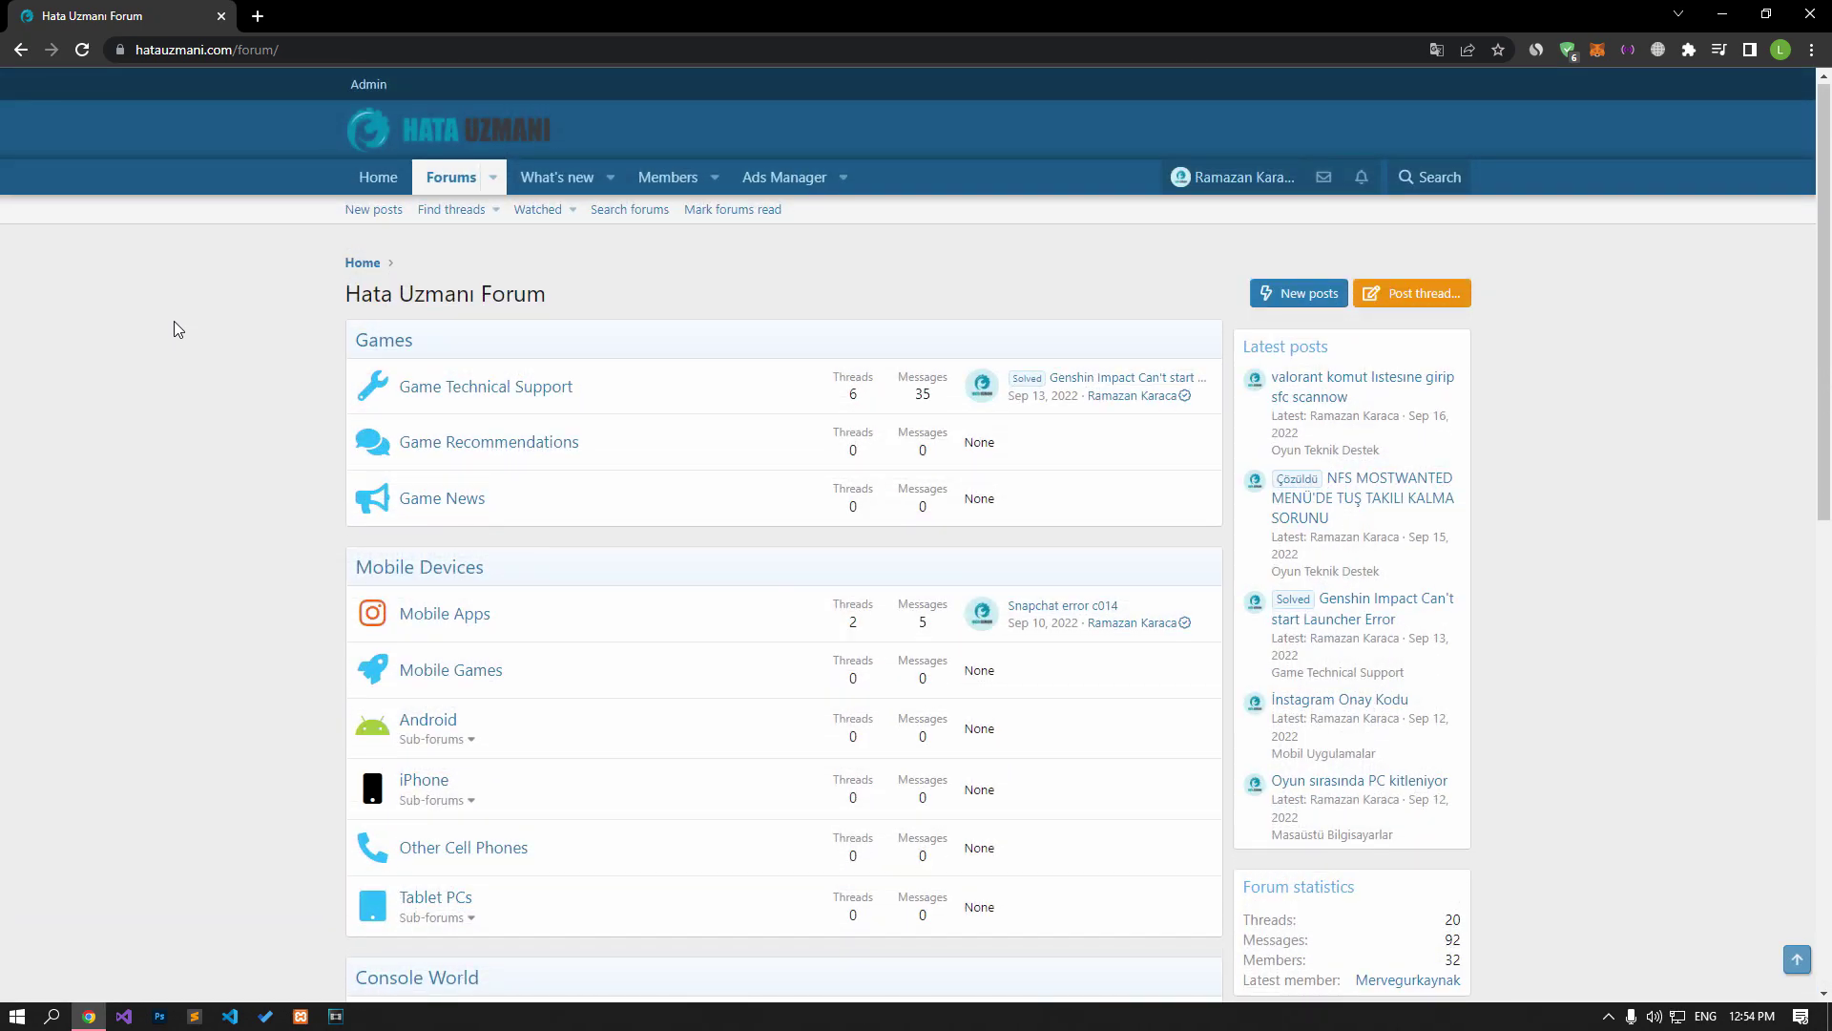
# Start a new forum thread to reach the Atomic Heart error 0x80070102 fix article
pyautogui.click(1455, 296)
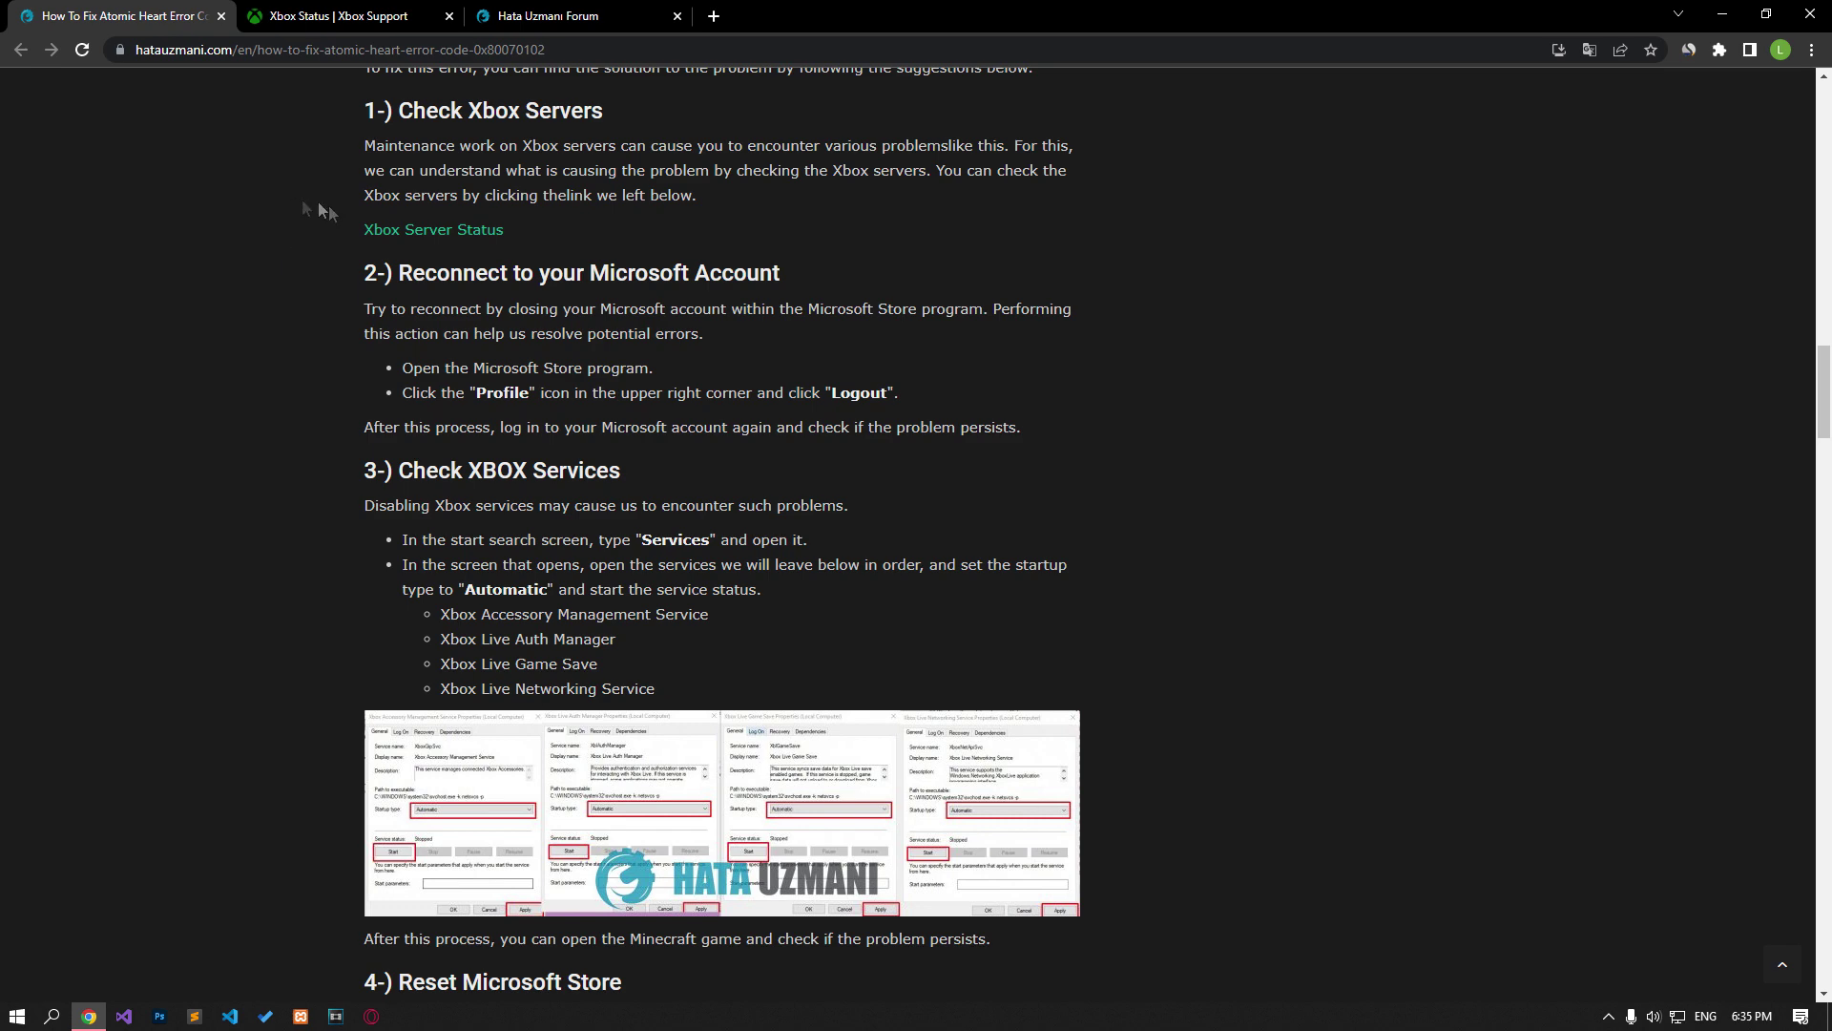
# Verify every Xbox service is up on Xbox Status, then close that page
pyautogui.click(358, 19)
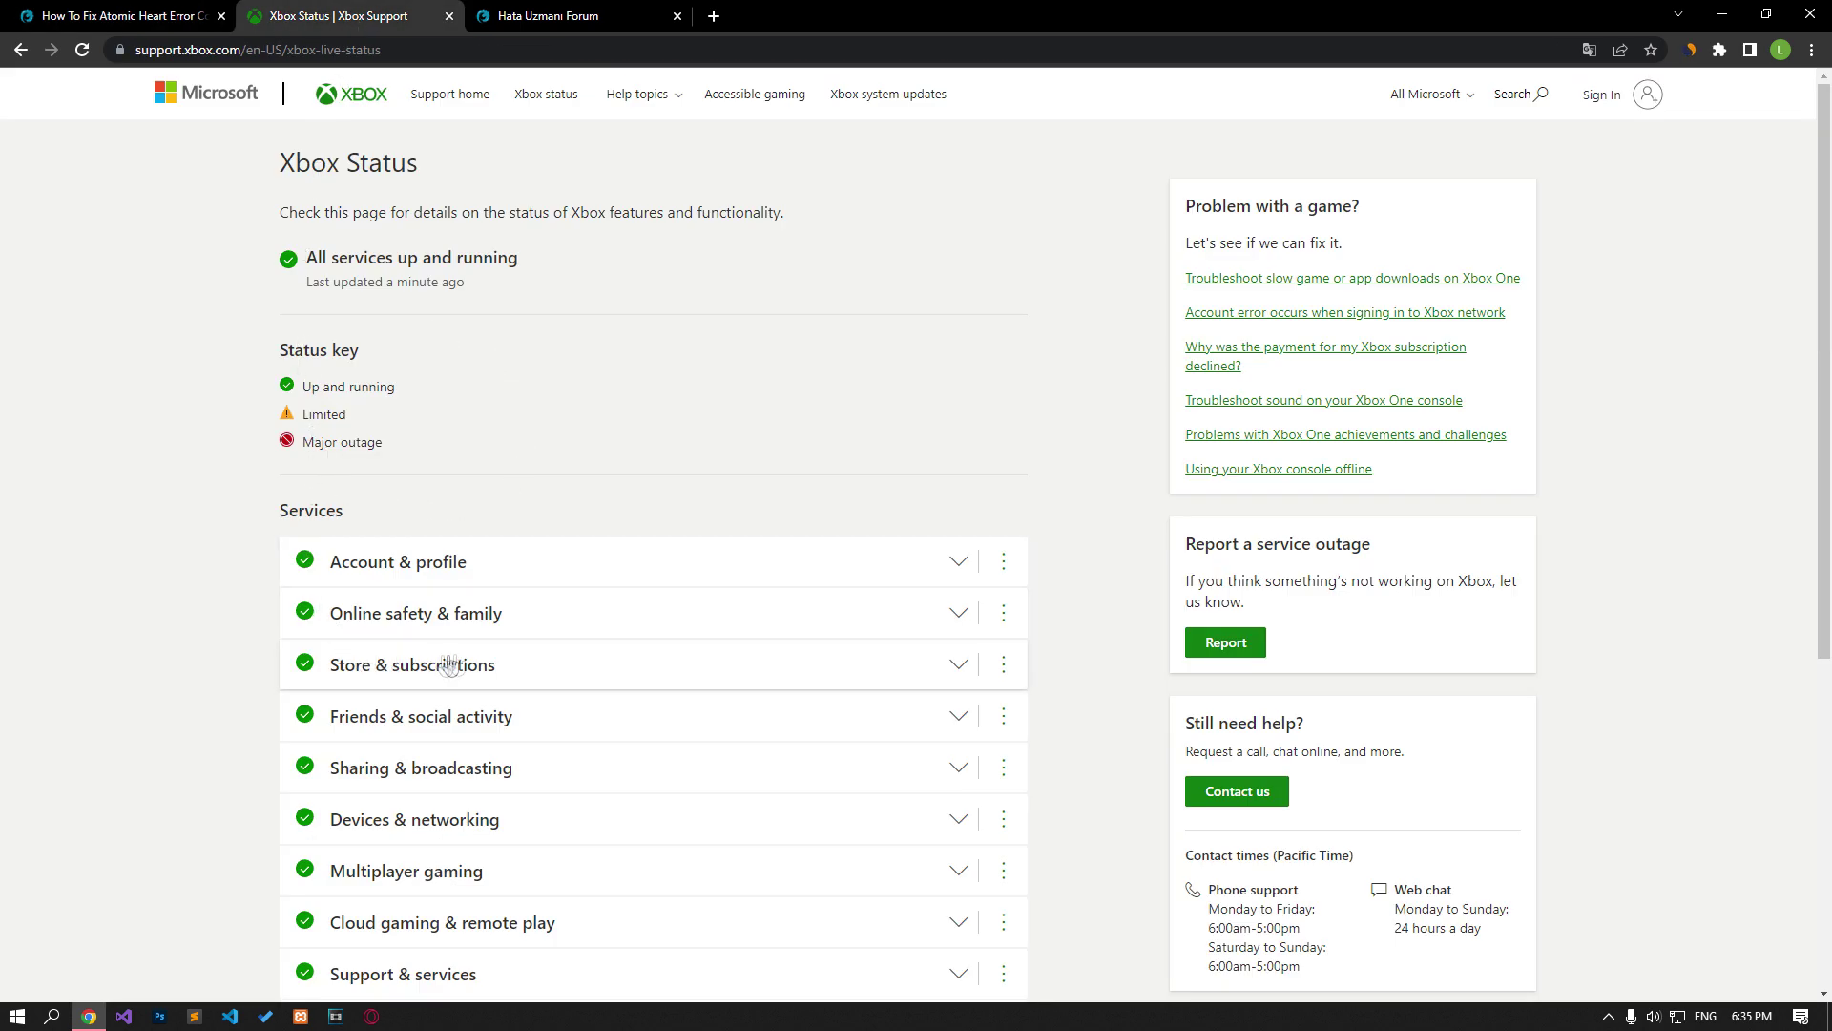
pyautogui.scroll(-5, 536, 581)
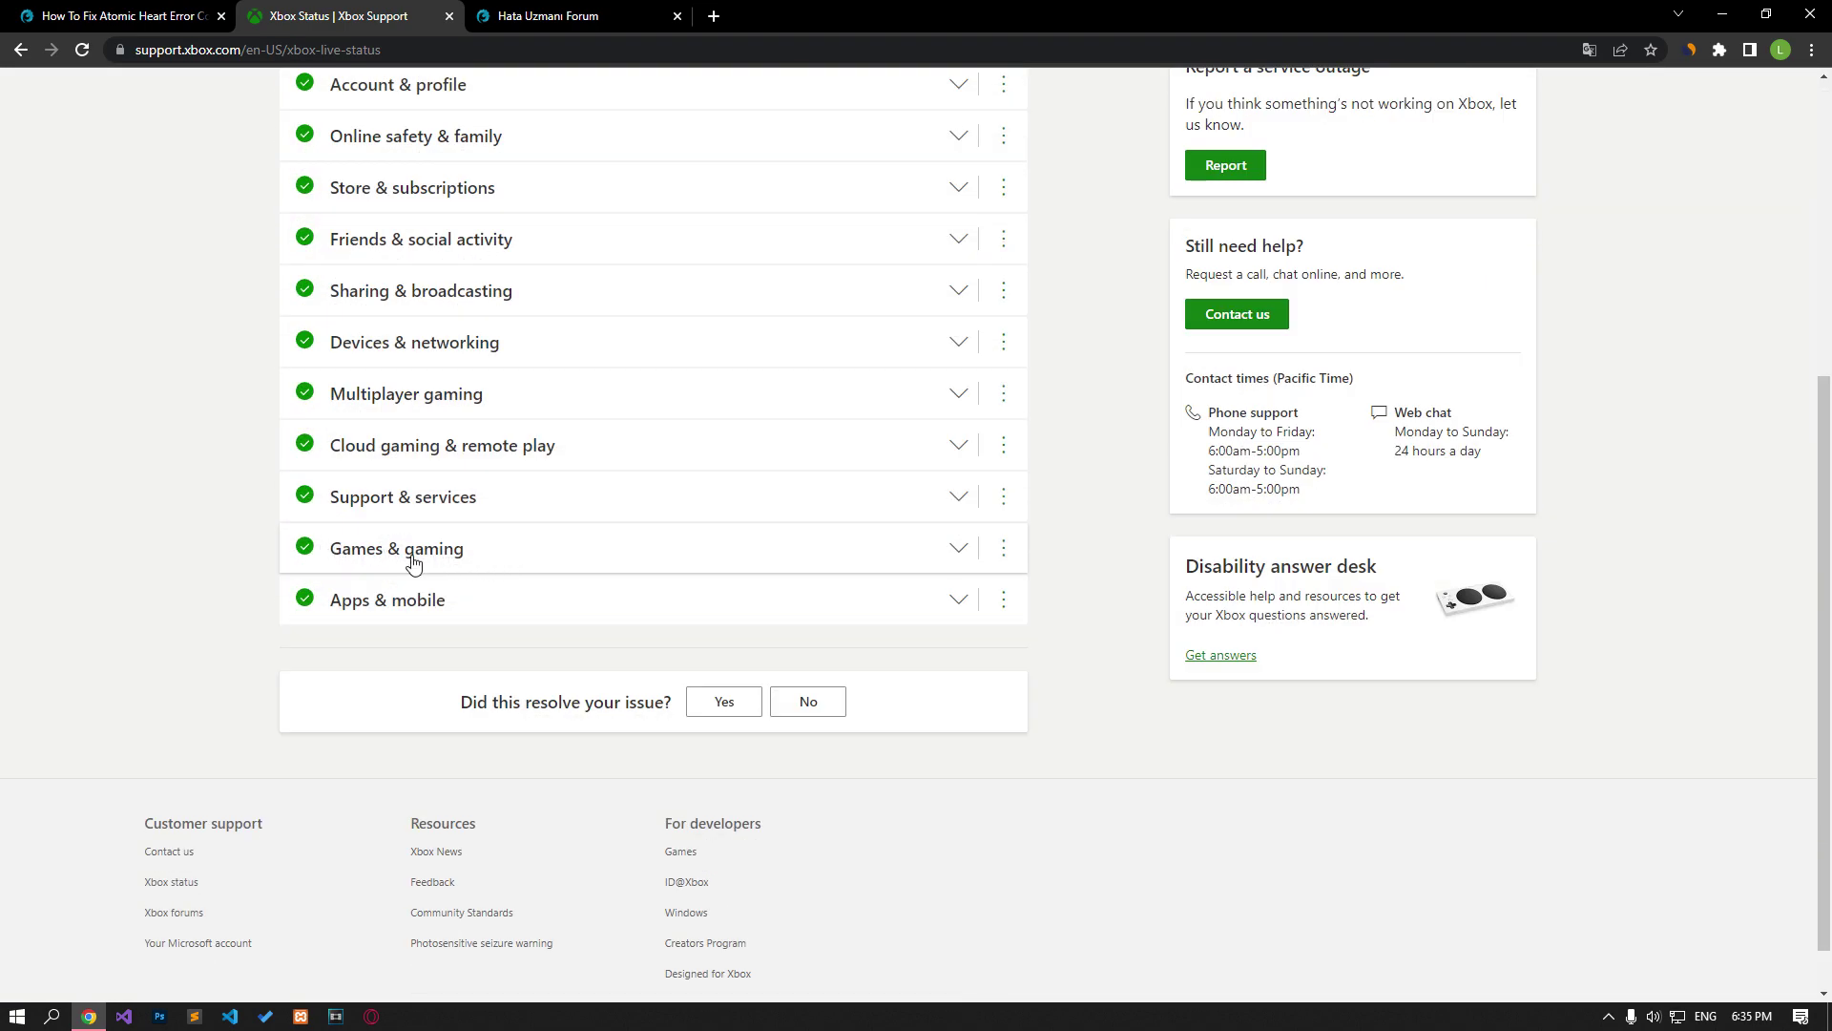
pyautogui.scroll(5, 334, 551)
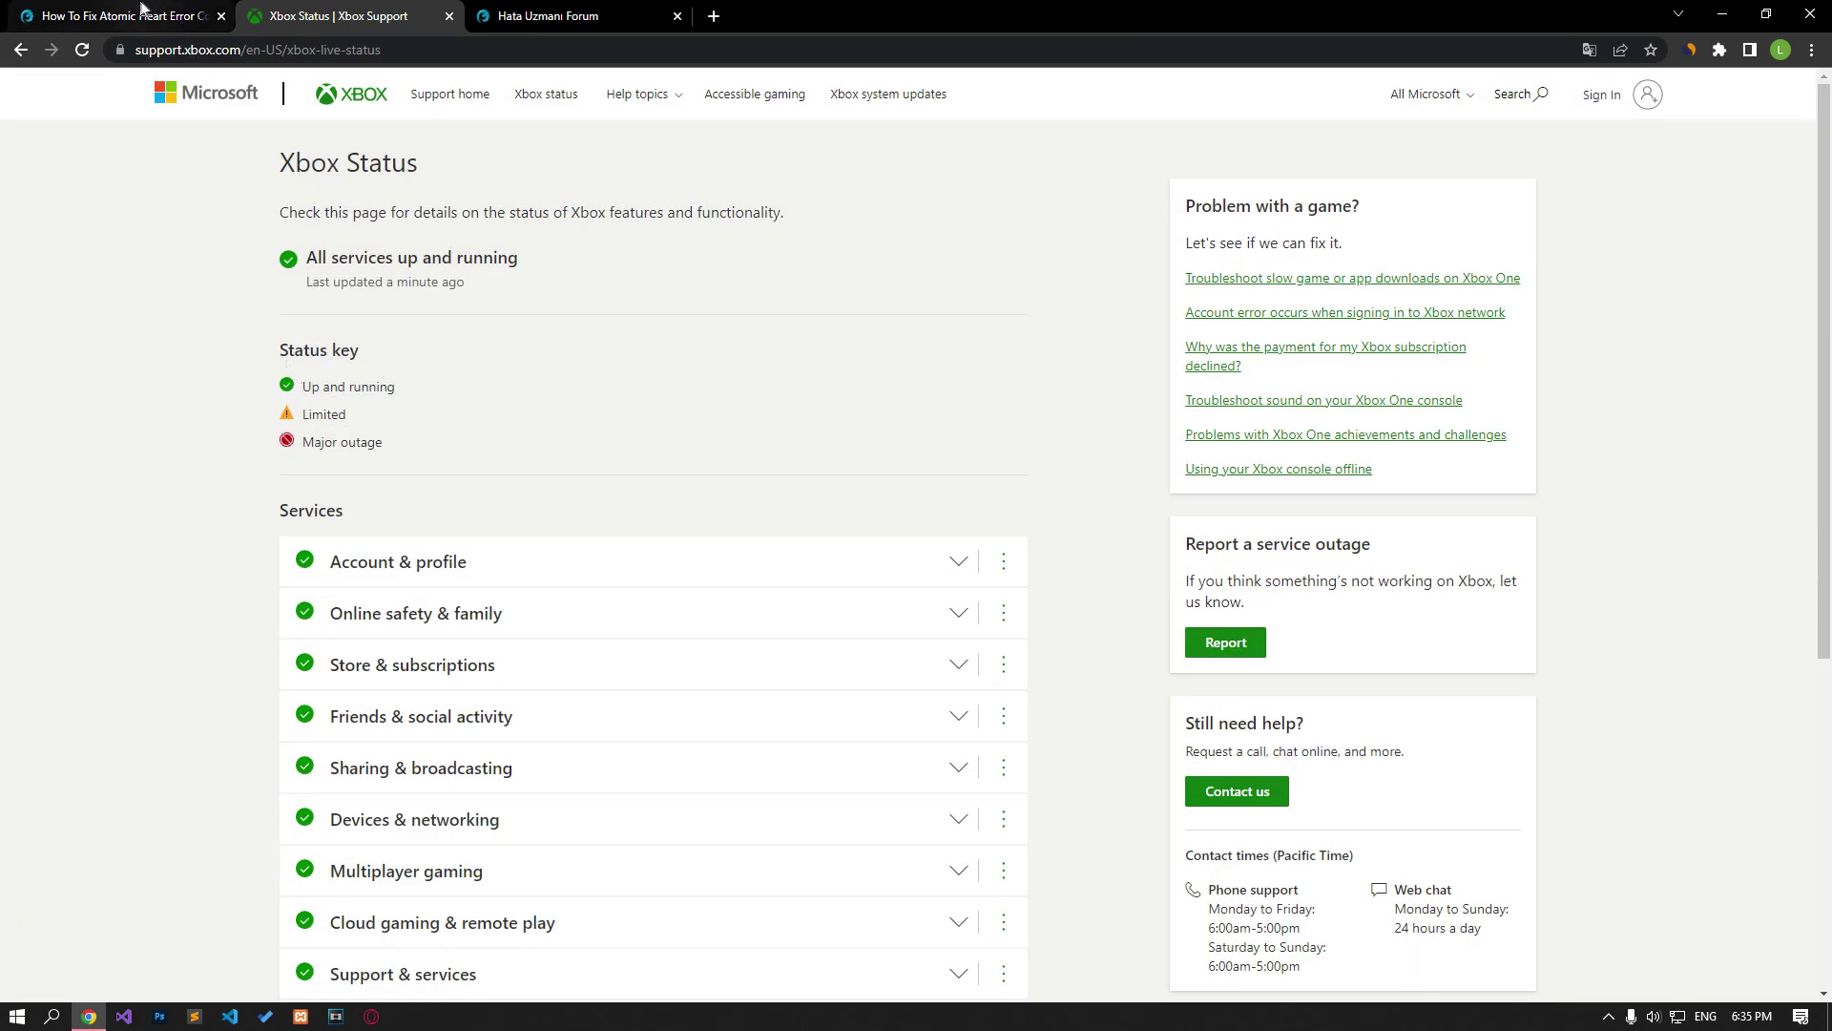
pyautogui.click(146, 13)
pyautogui.click(449, 16)
# Launch Microsoft Store from Windows search and open its account menu
pyautogui.scroll(-2, 200, 345)
pyautogui.press('super')
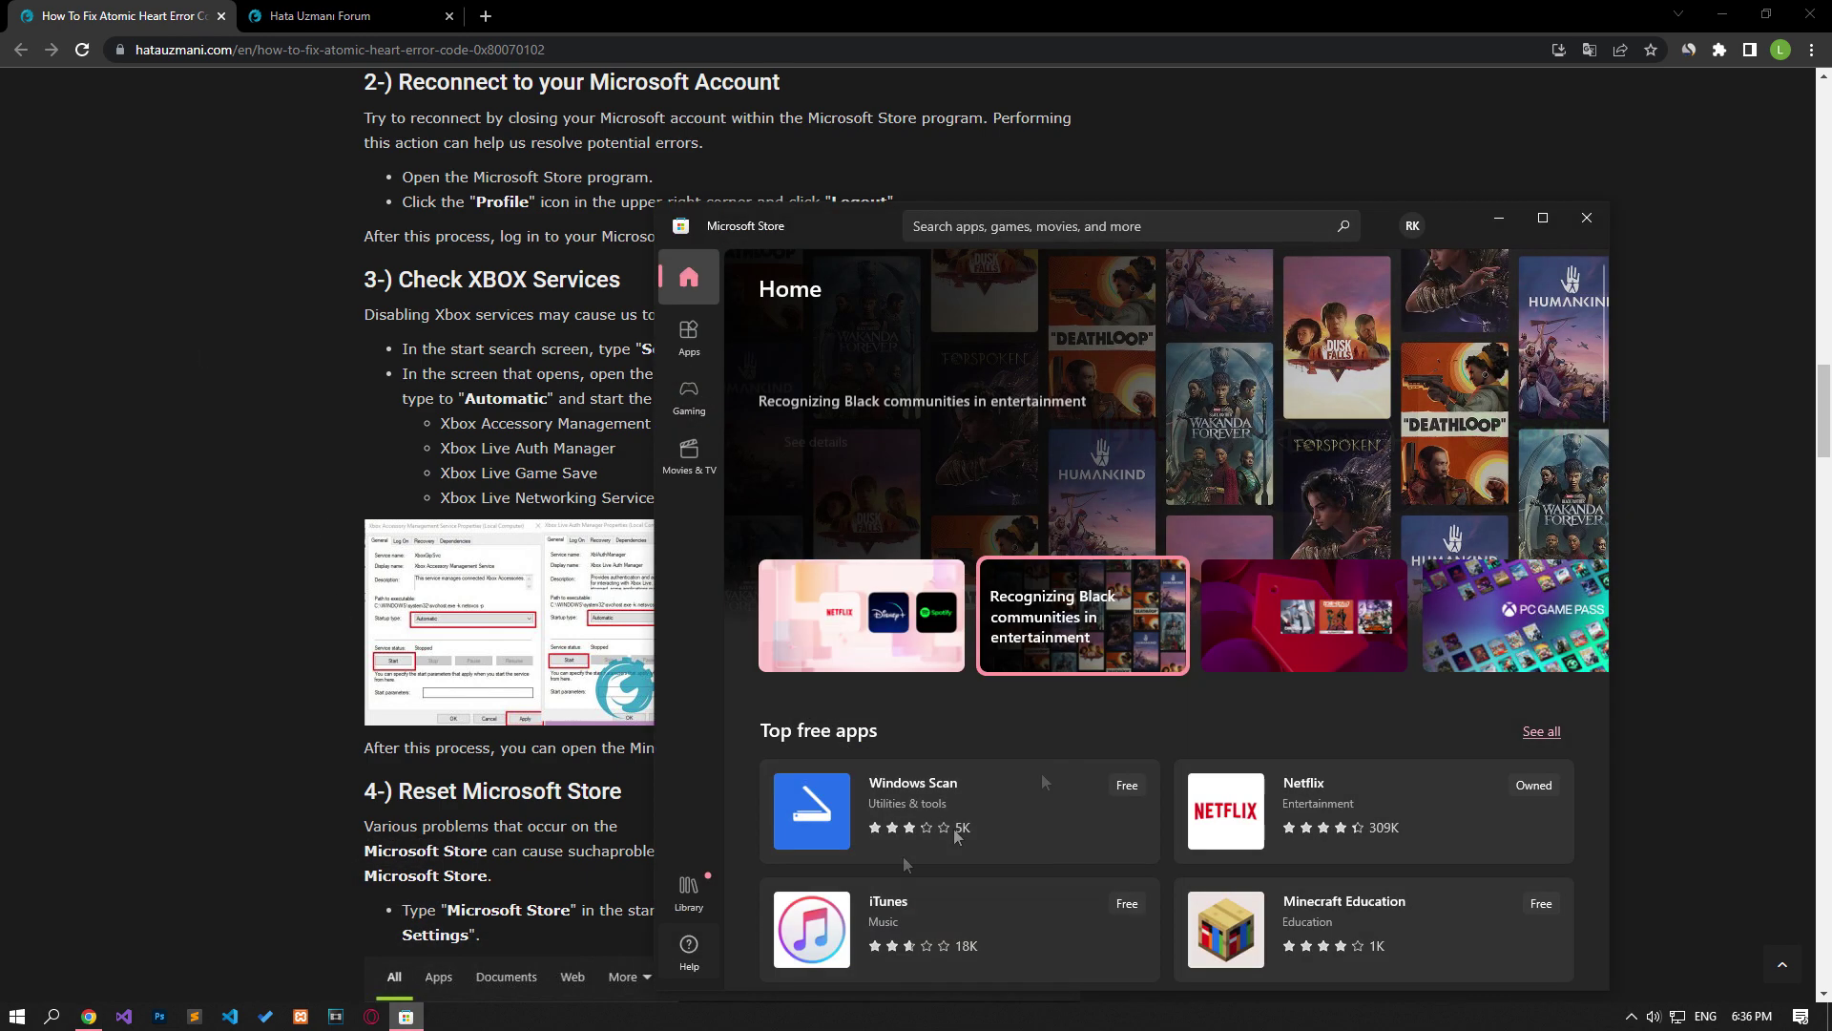
pyautogui.click(1415, 228)
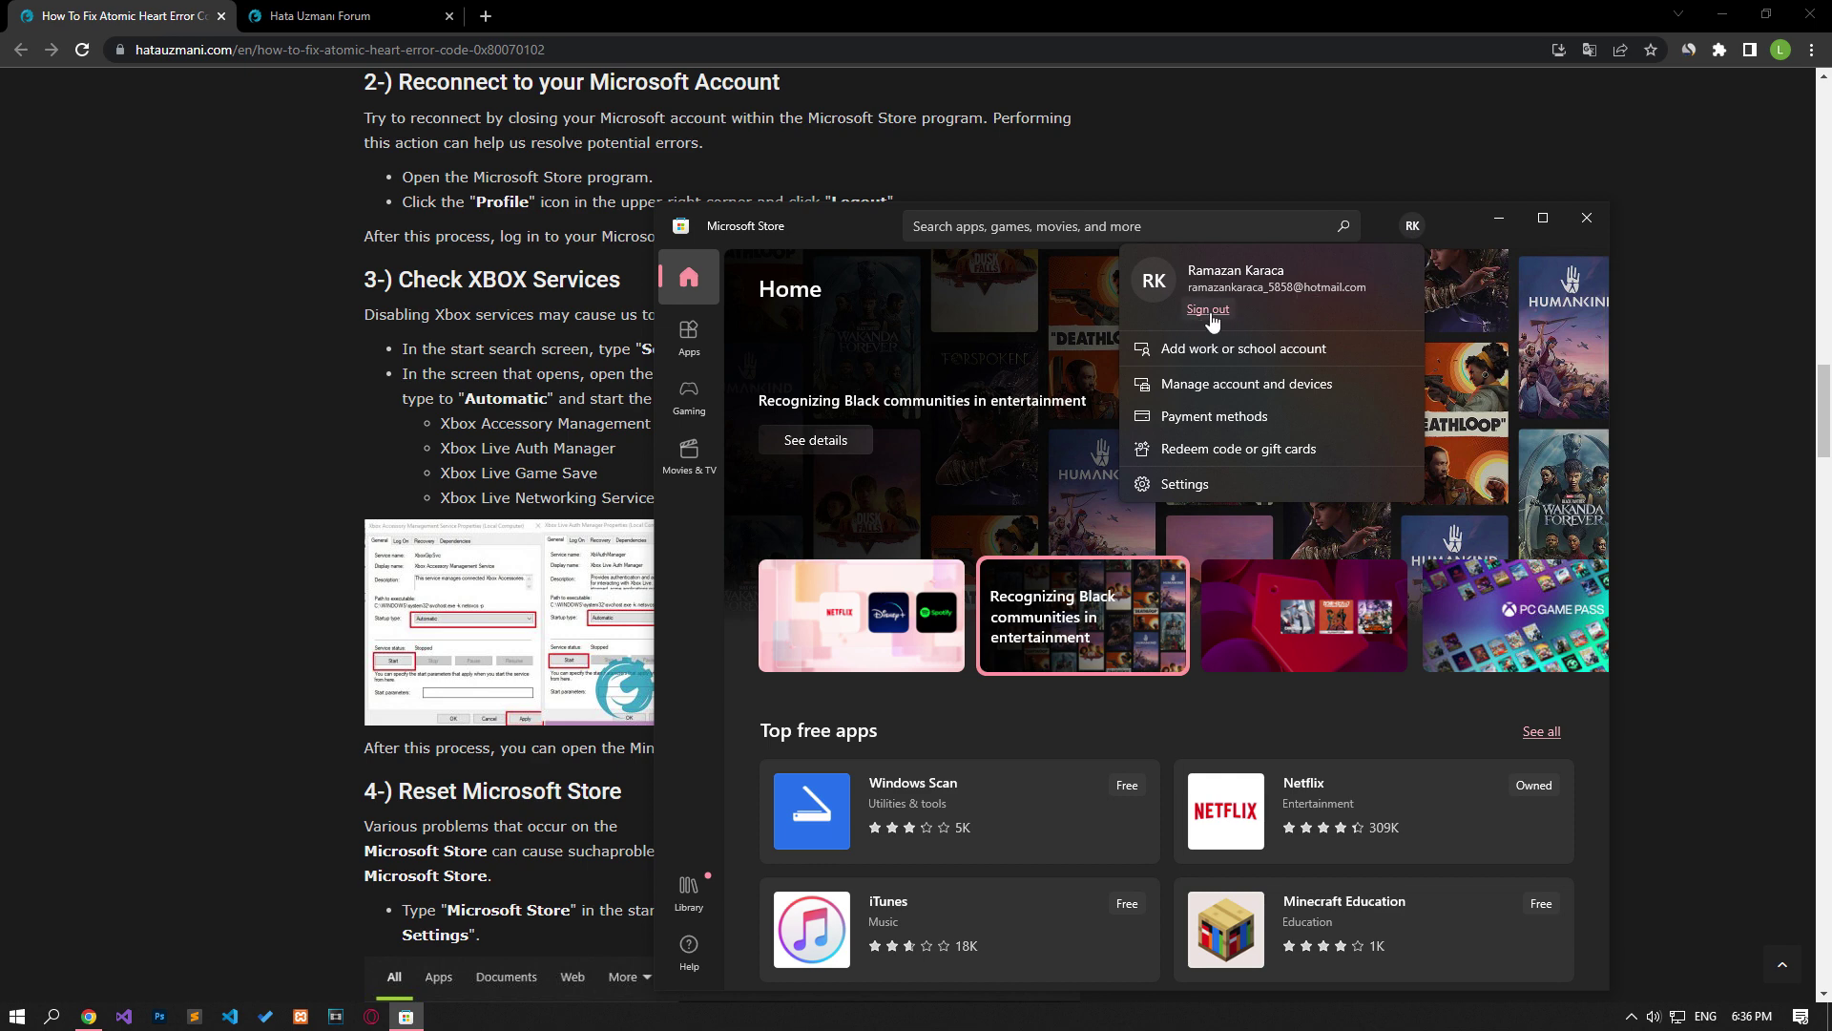
# Sign out of the Microsoft account in the Store and launch the Services app
pyautogui.click(283, 500)
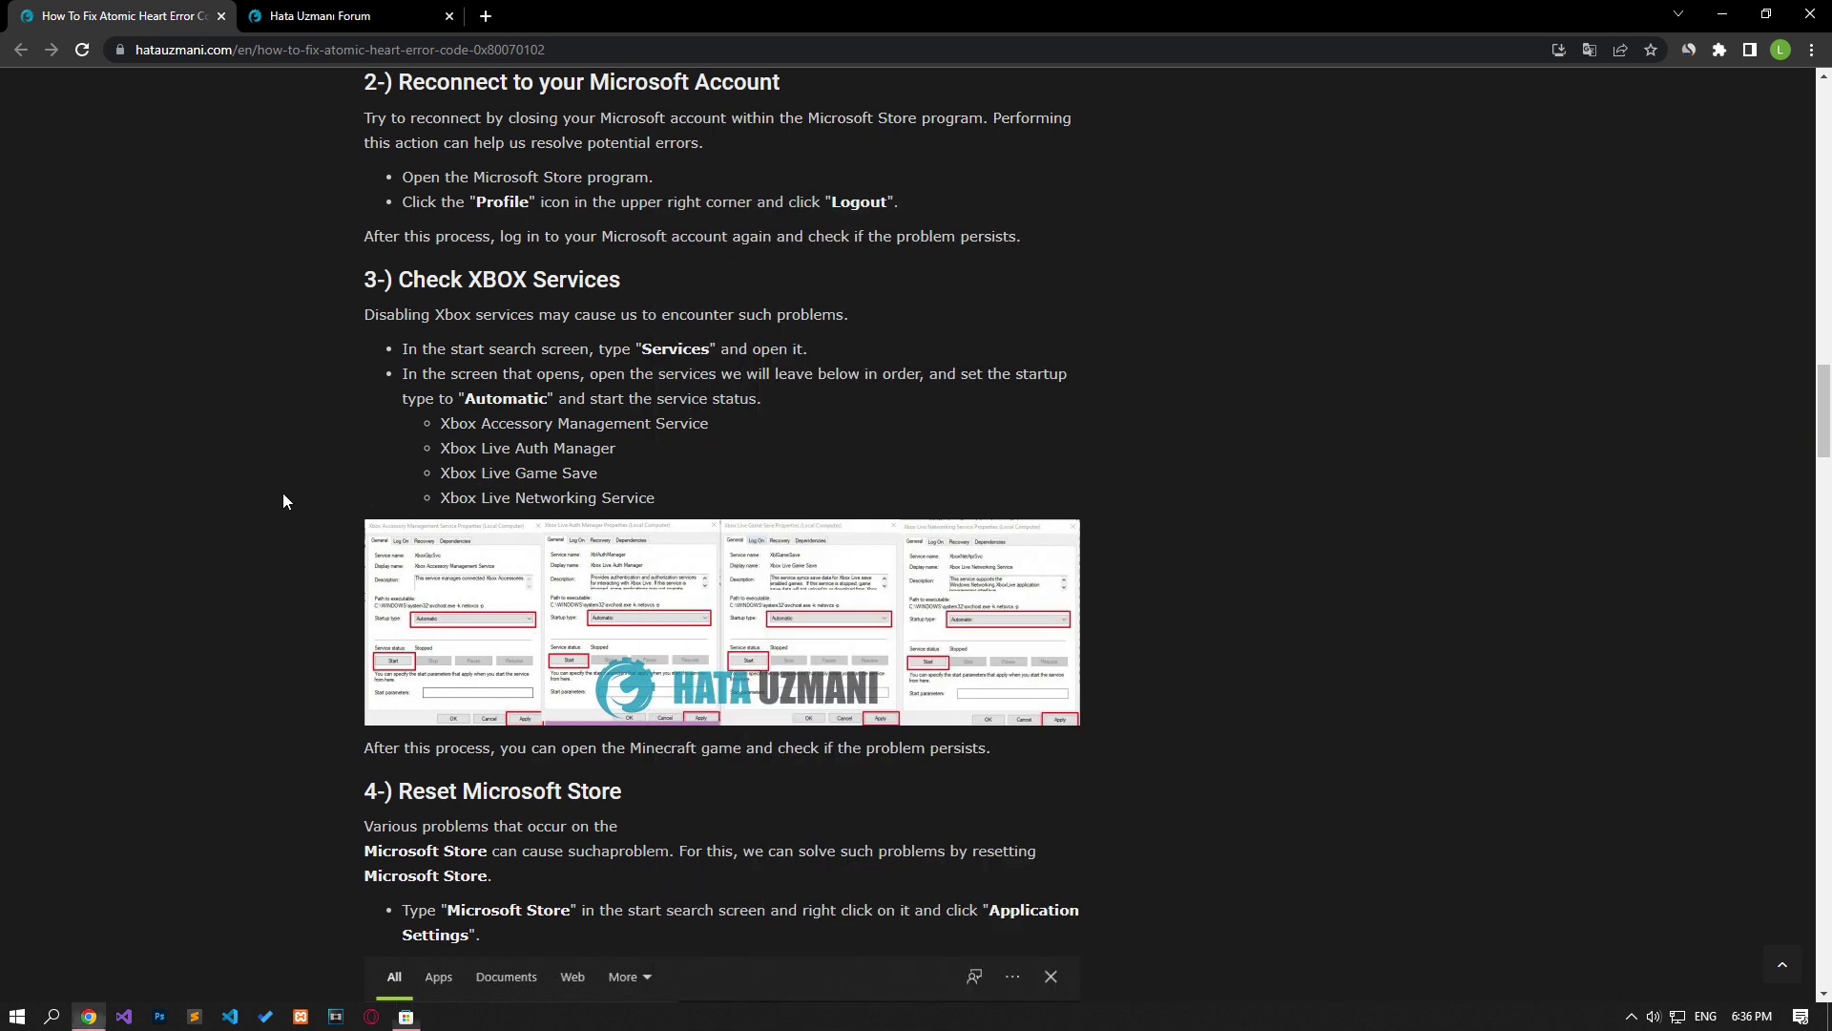
pyautogui.scroll(-2, 283, 500)
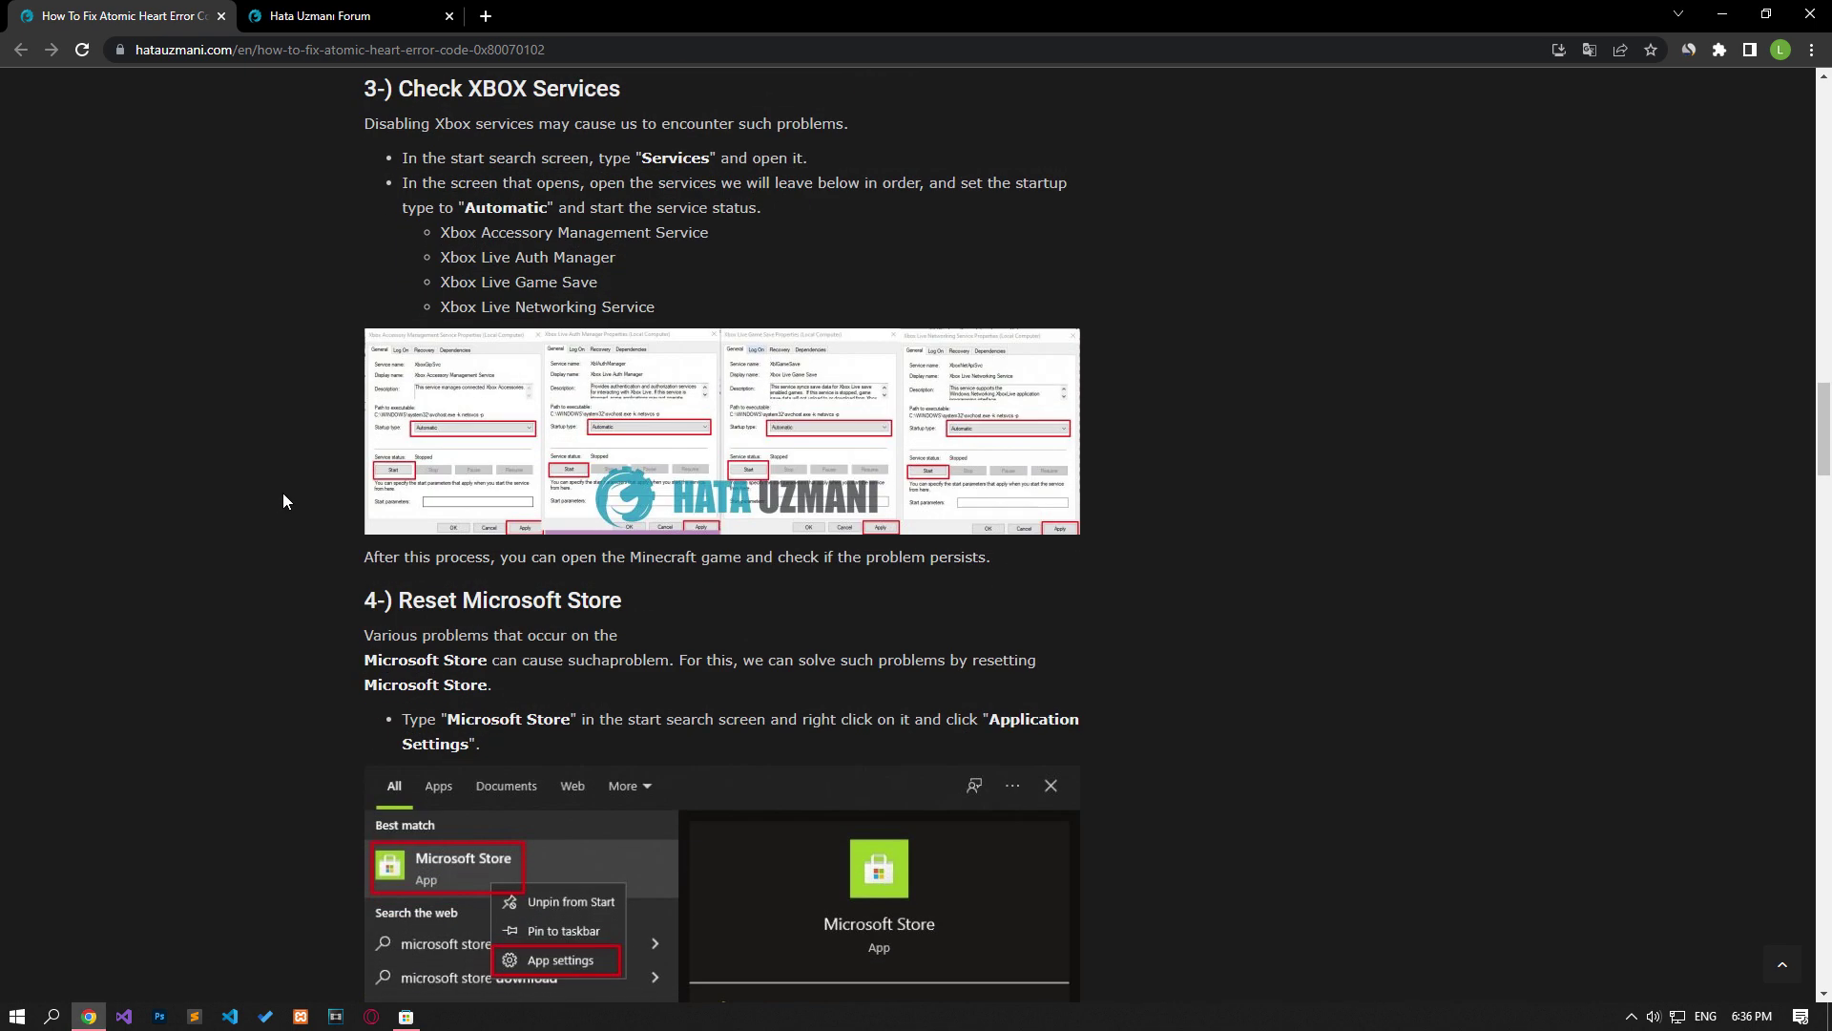
pyautogui.press('super')
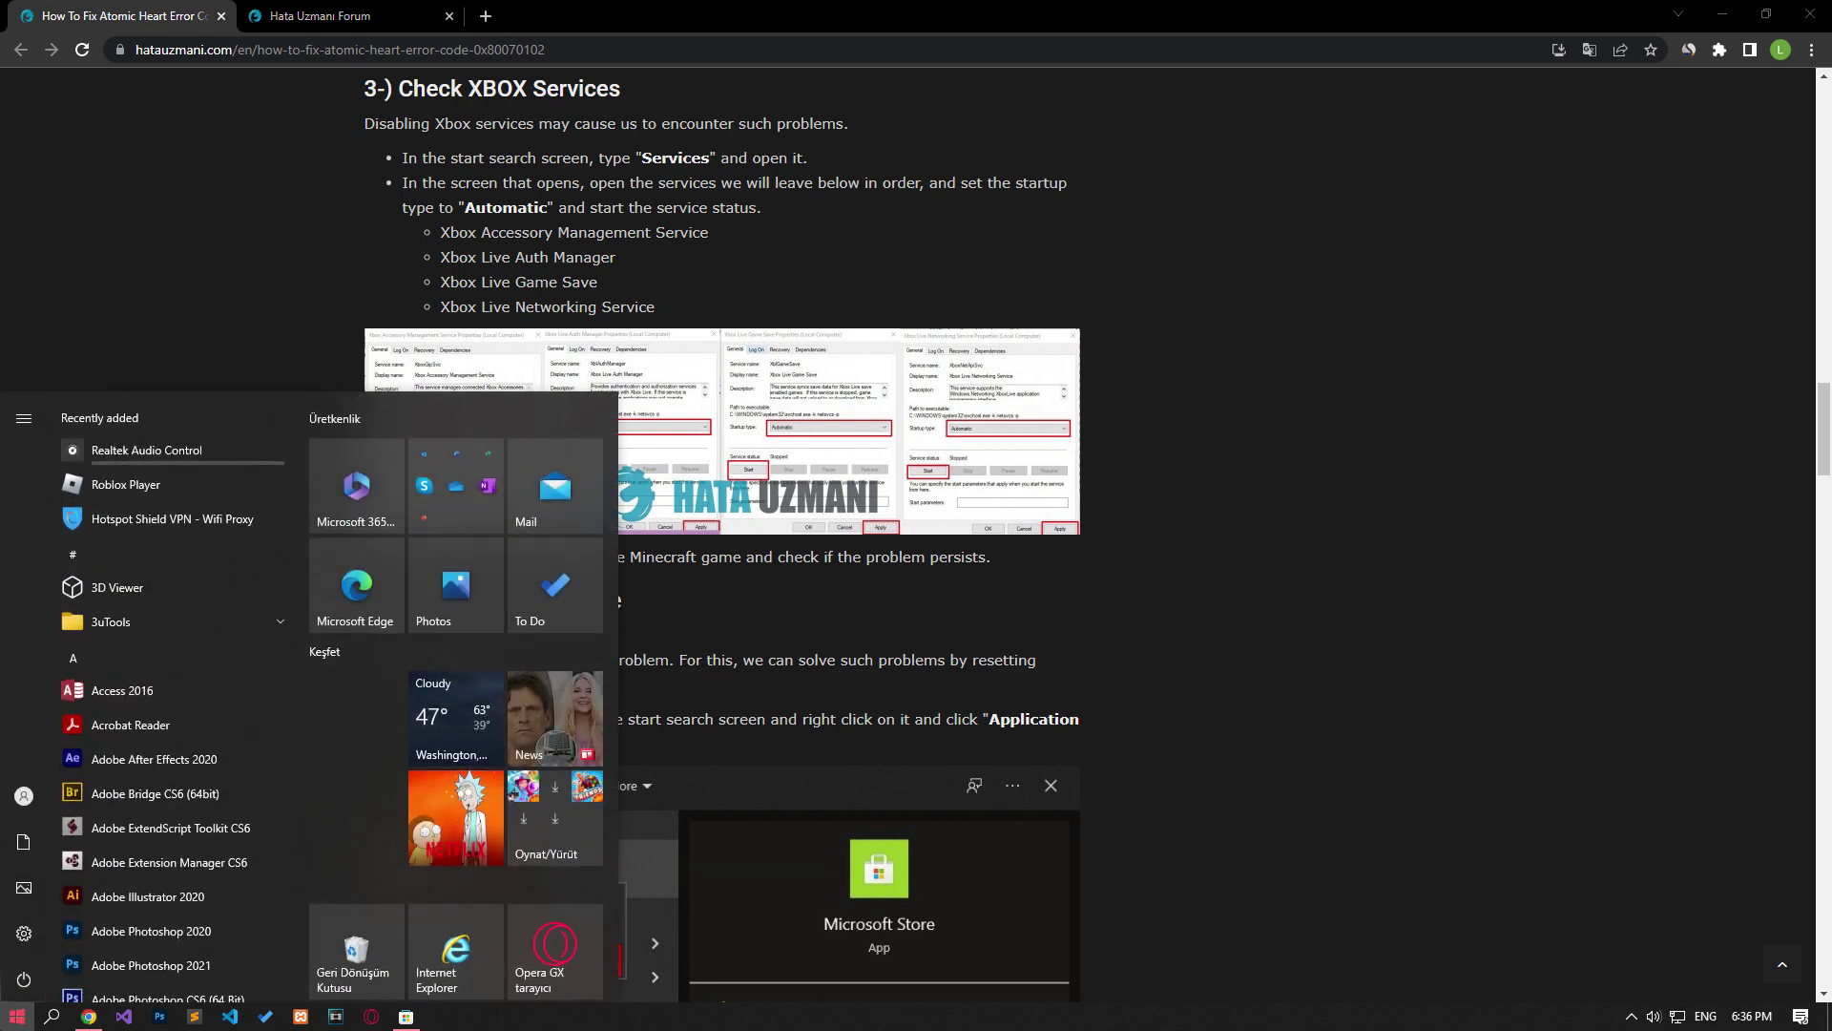
pyautogui.write('services')
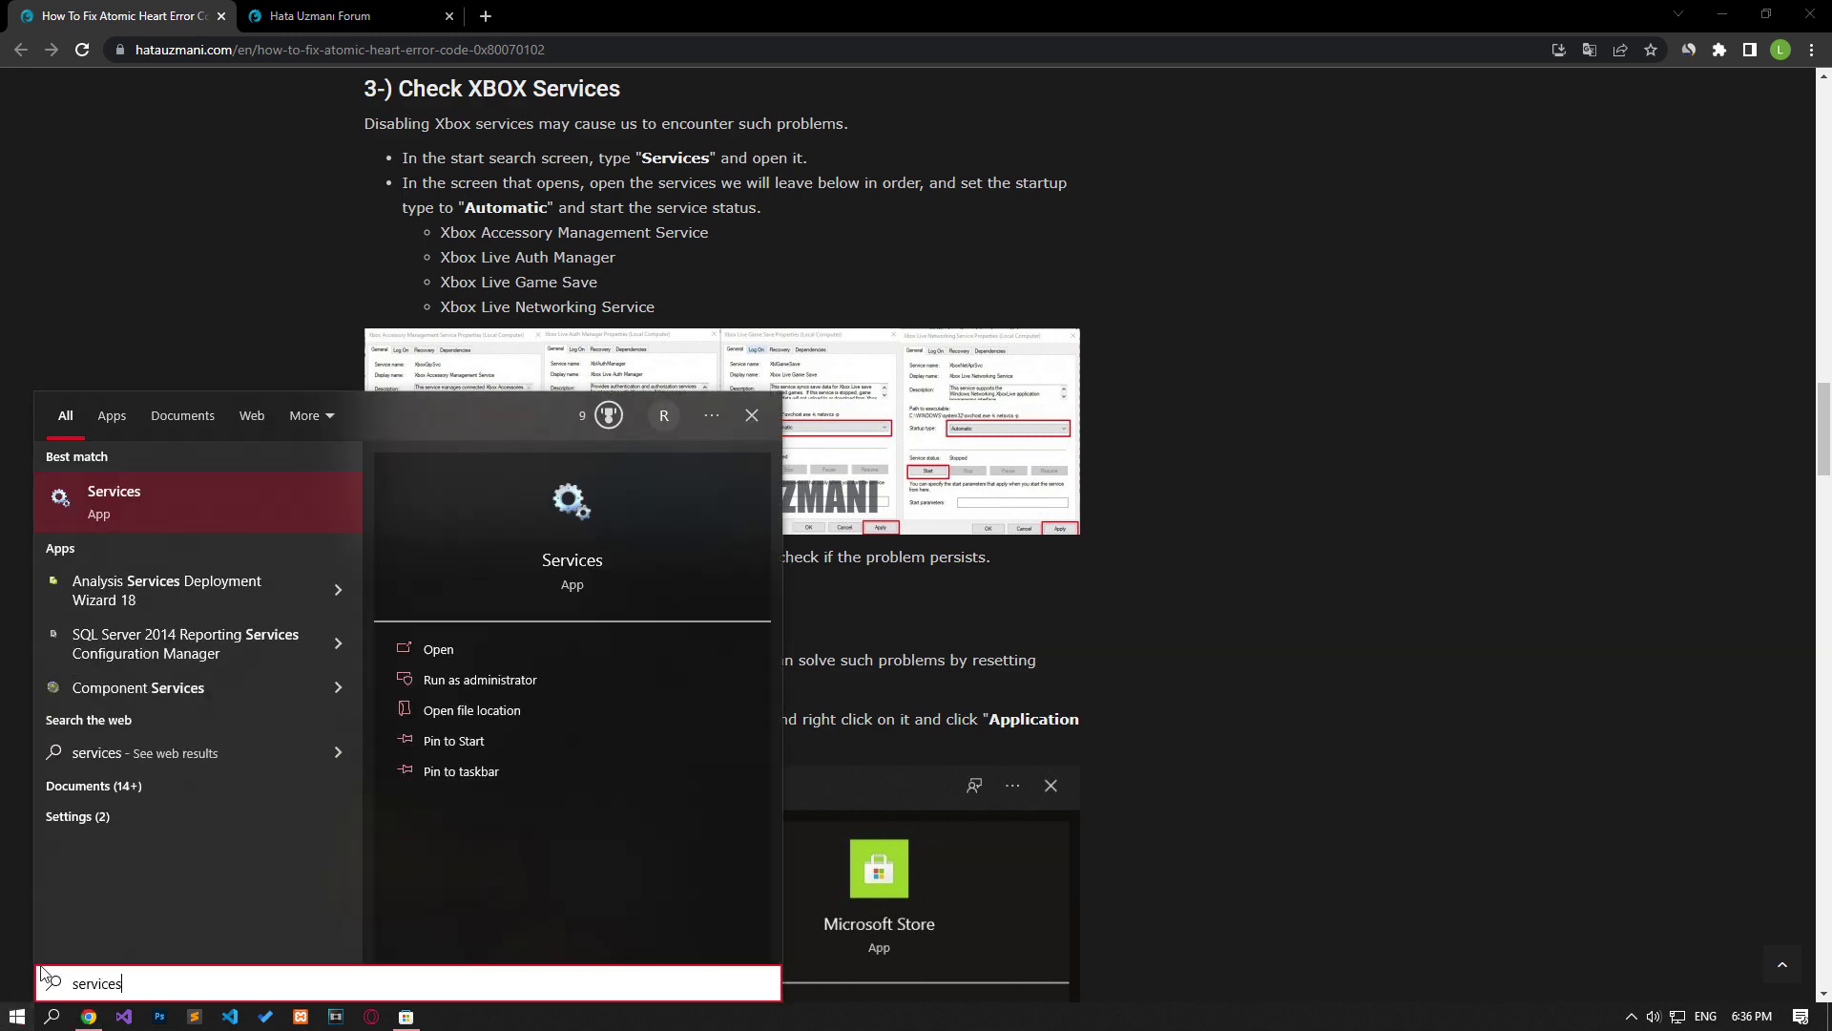
pyautogui.click(201, 496)
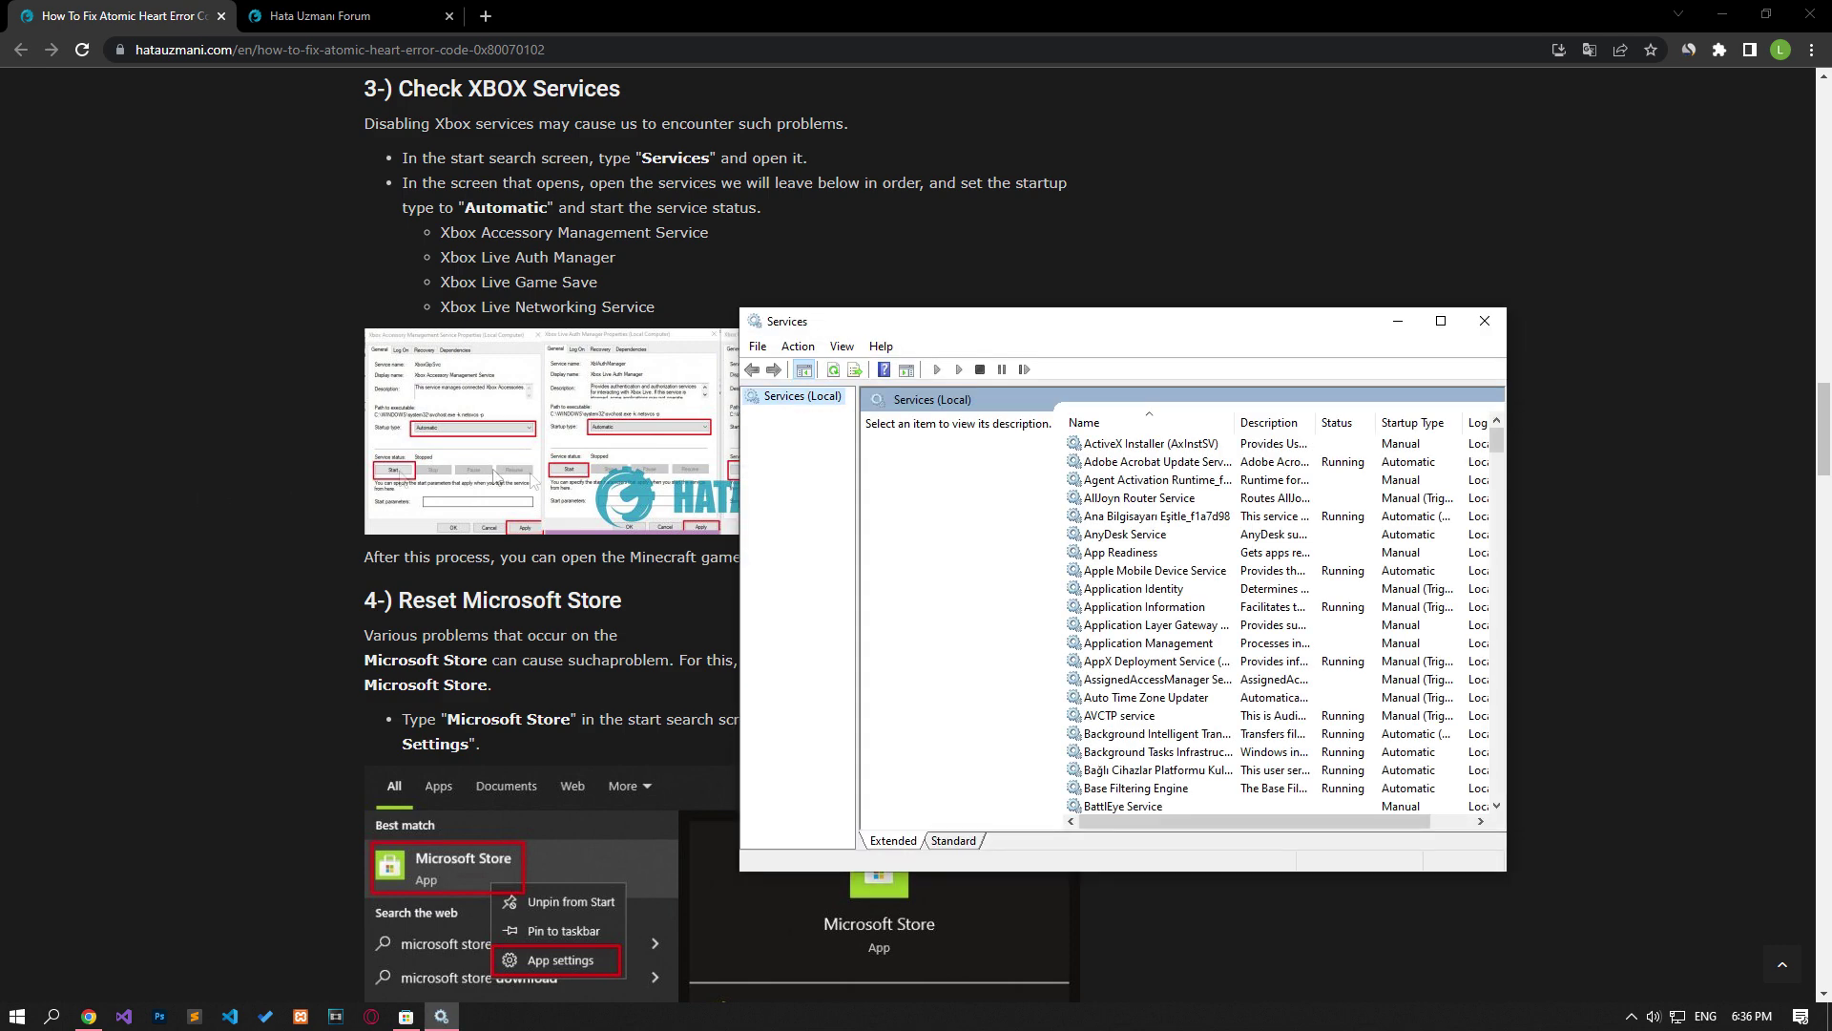
# Set Xbox Accessory Management Service and Xbox Live Auth Manager startup to Automatic
pyautogui.click(1179, 601)
pyautogui.press('x')
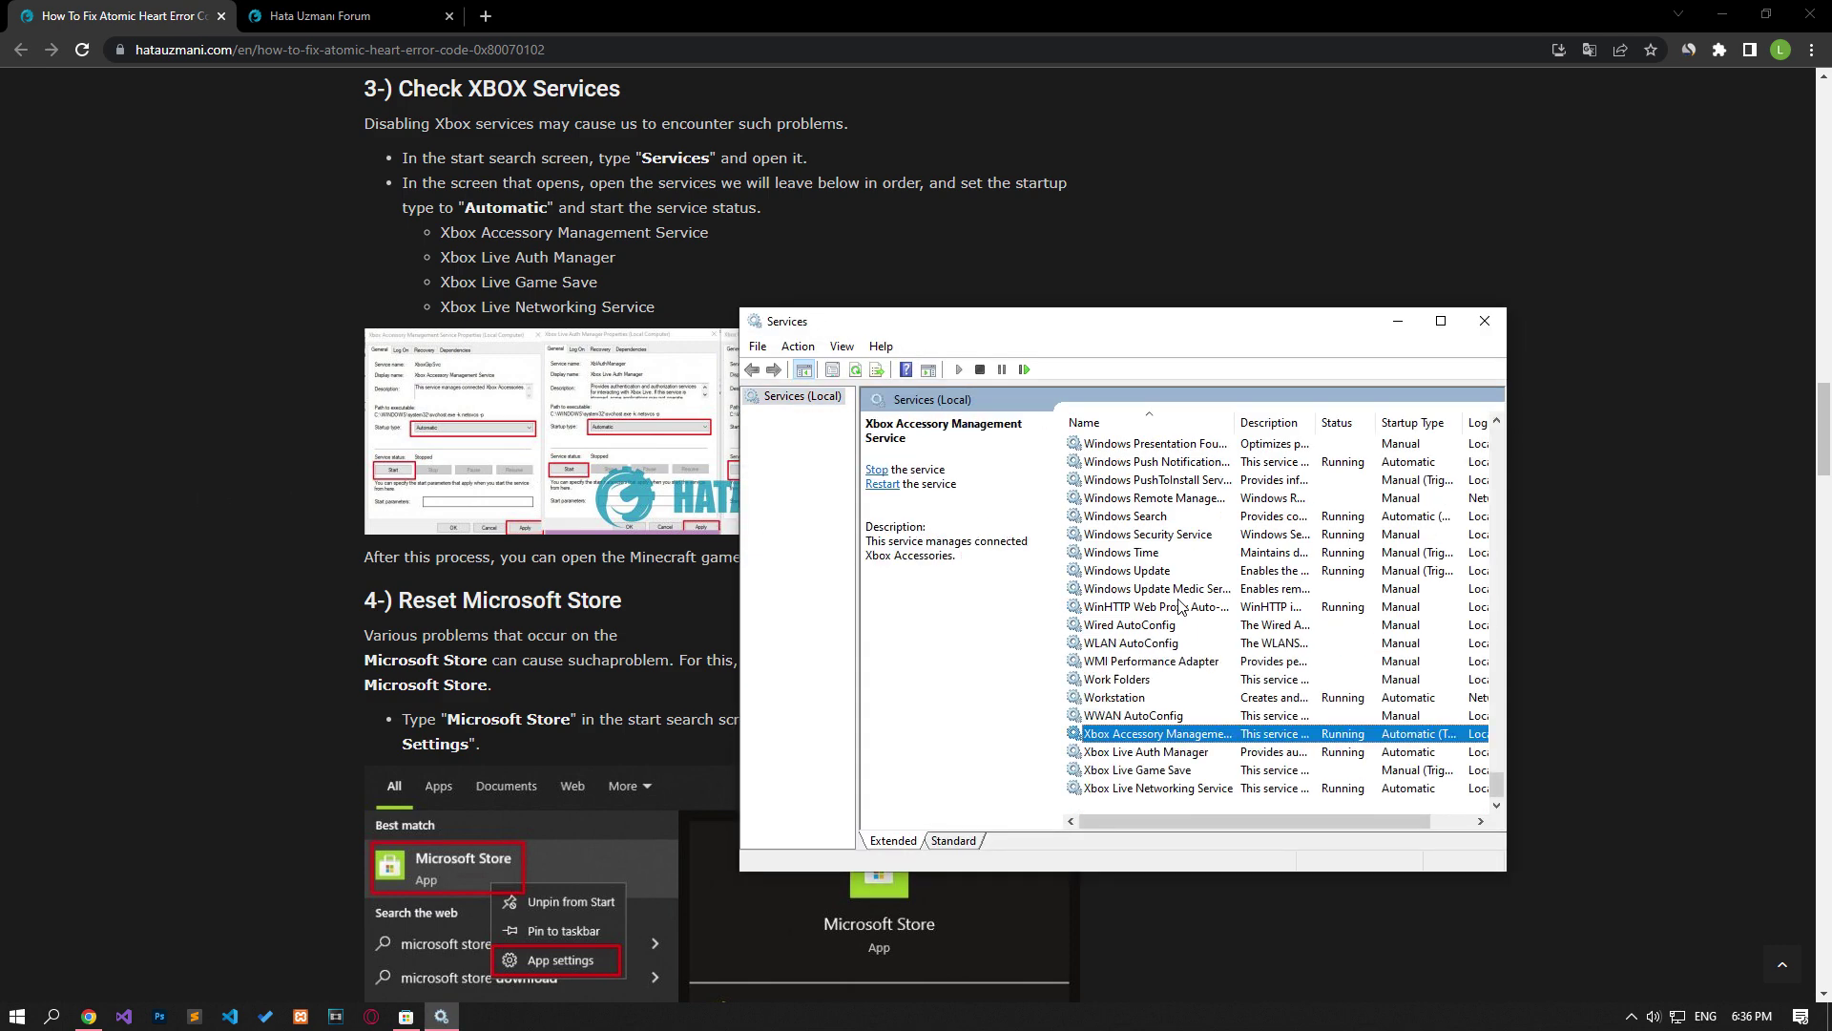
pyautogui.doubleClick(1126, 734)
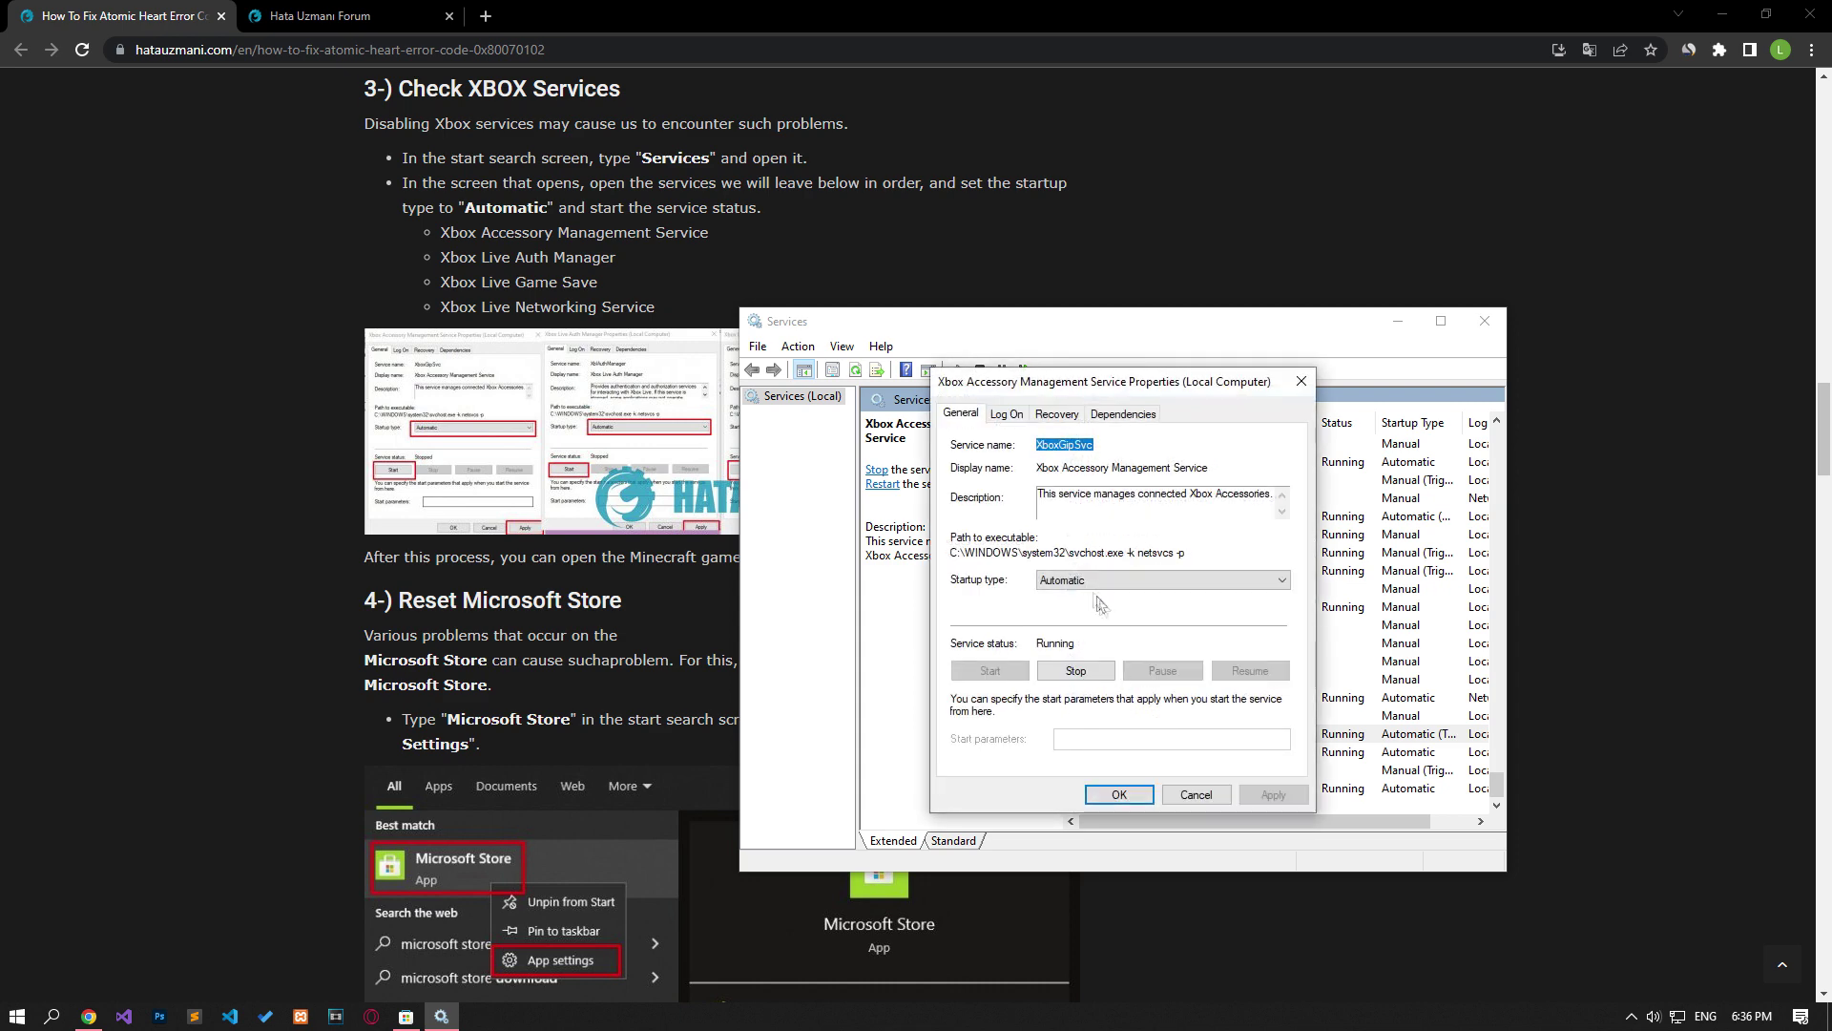
pyautogui.click(1102, 581)
pyautogui.click(1073, 605)
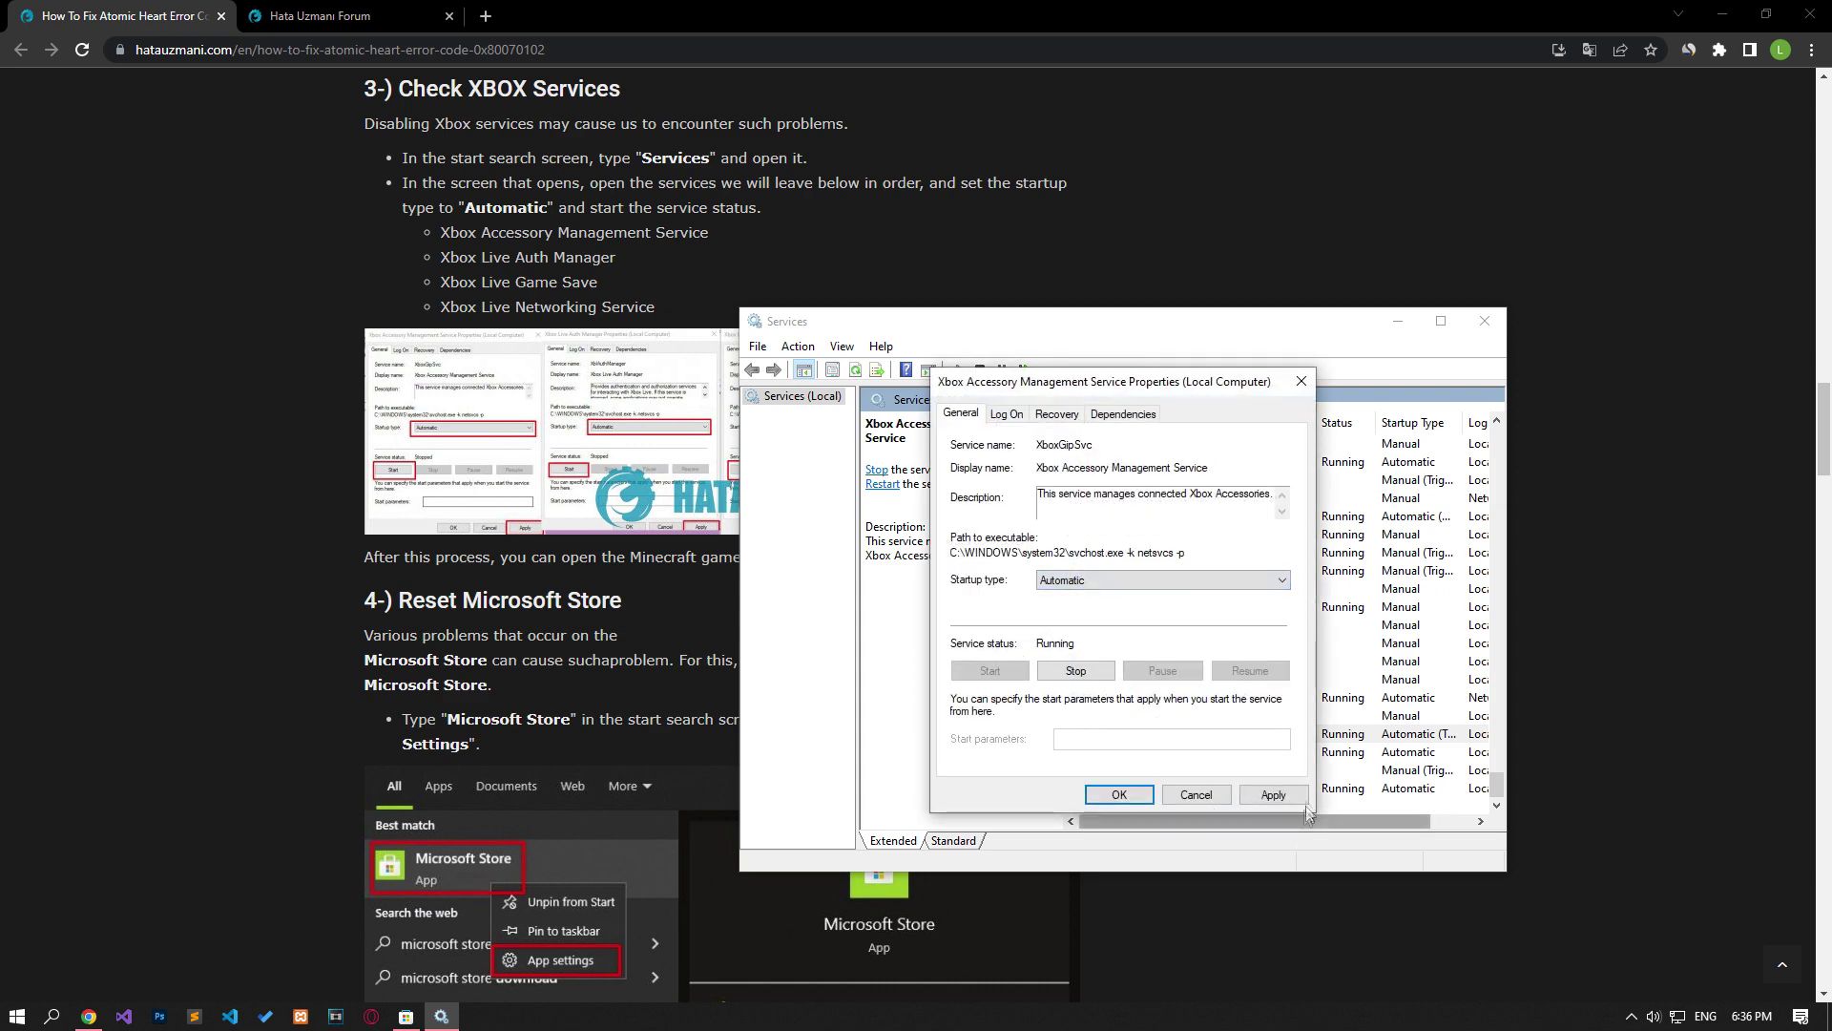
pyautogui.click(1273, 794)
pyautogui.click(1119, 794)
pyautogui.doubleClick(1240, 753)
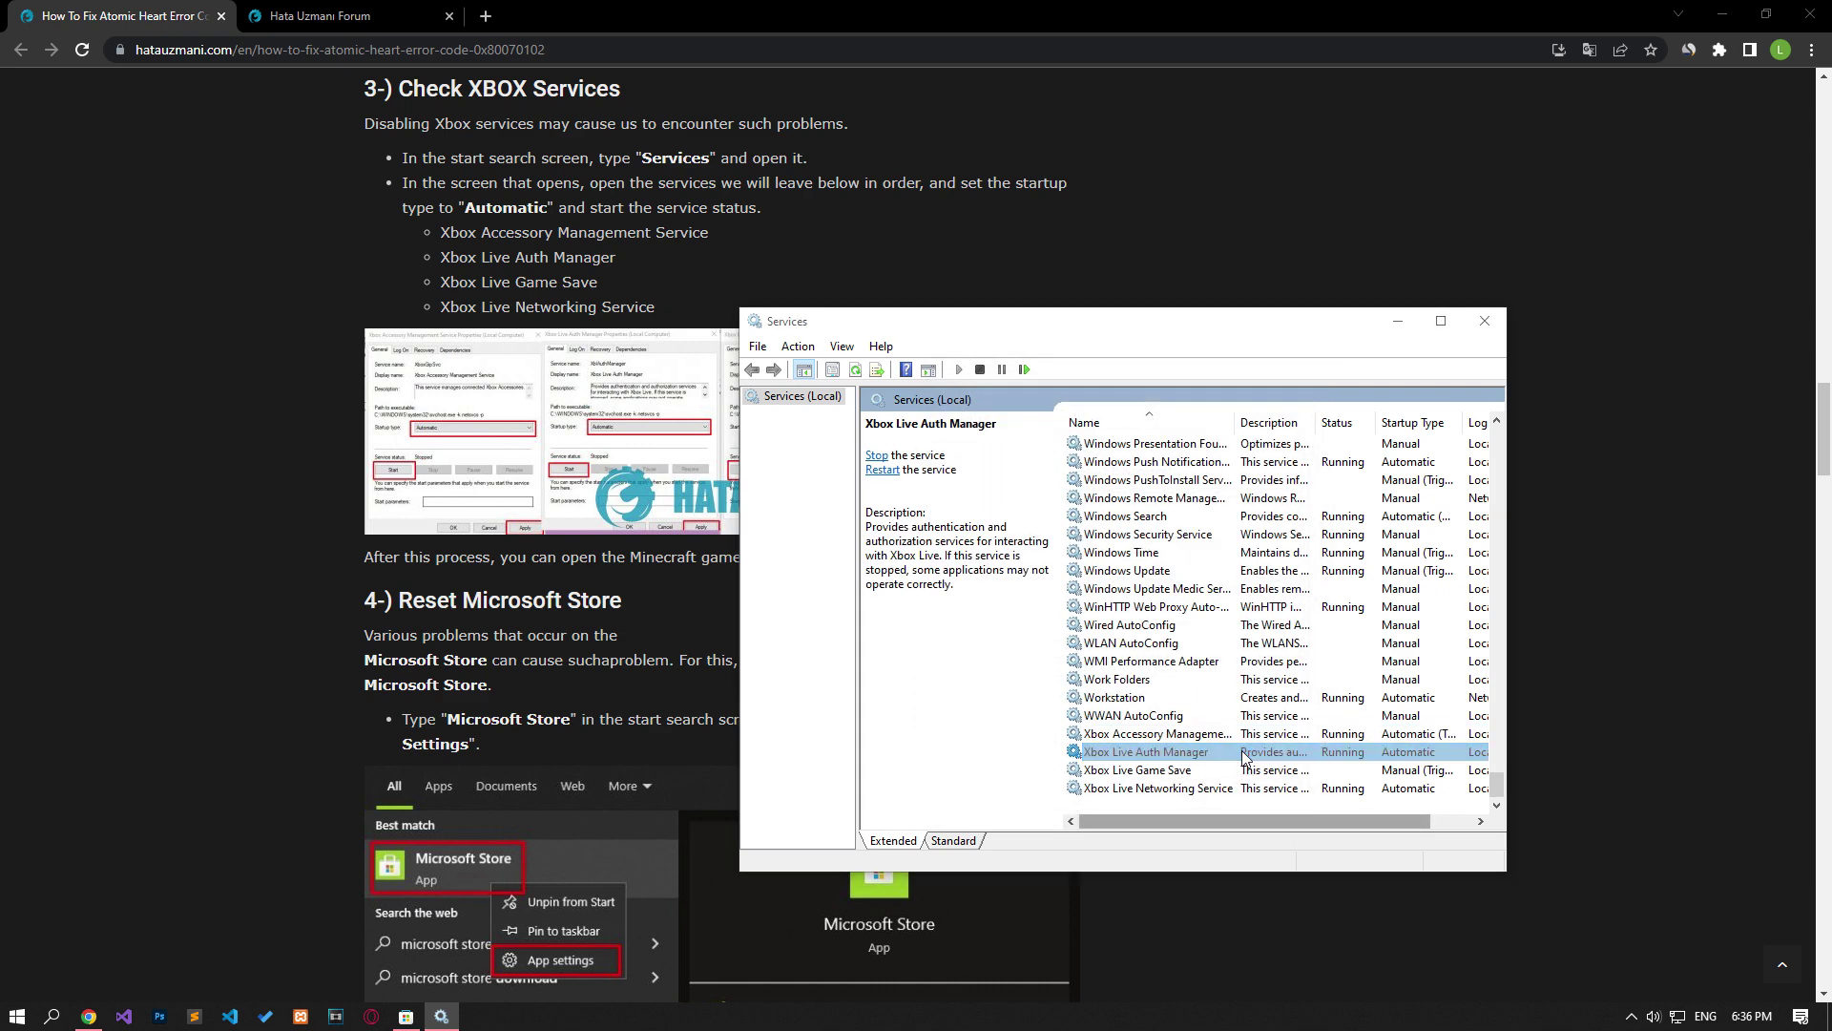
pyautogui.click(1107, 581)
pyautogui.click(1062, 608)
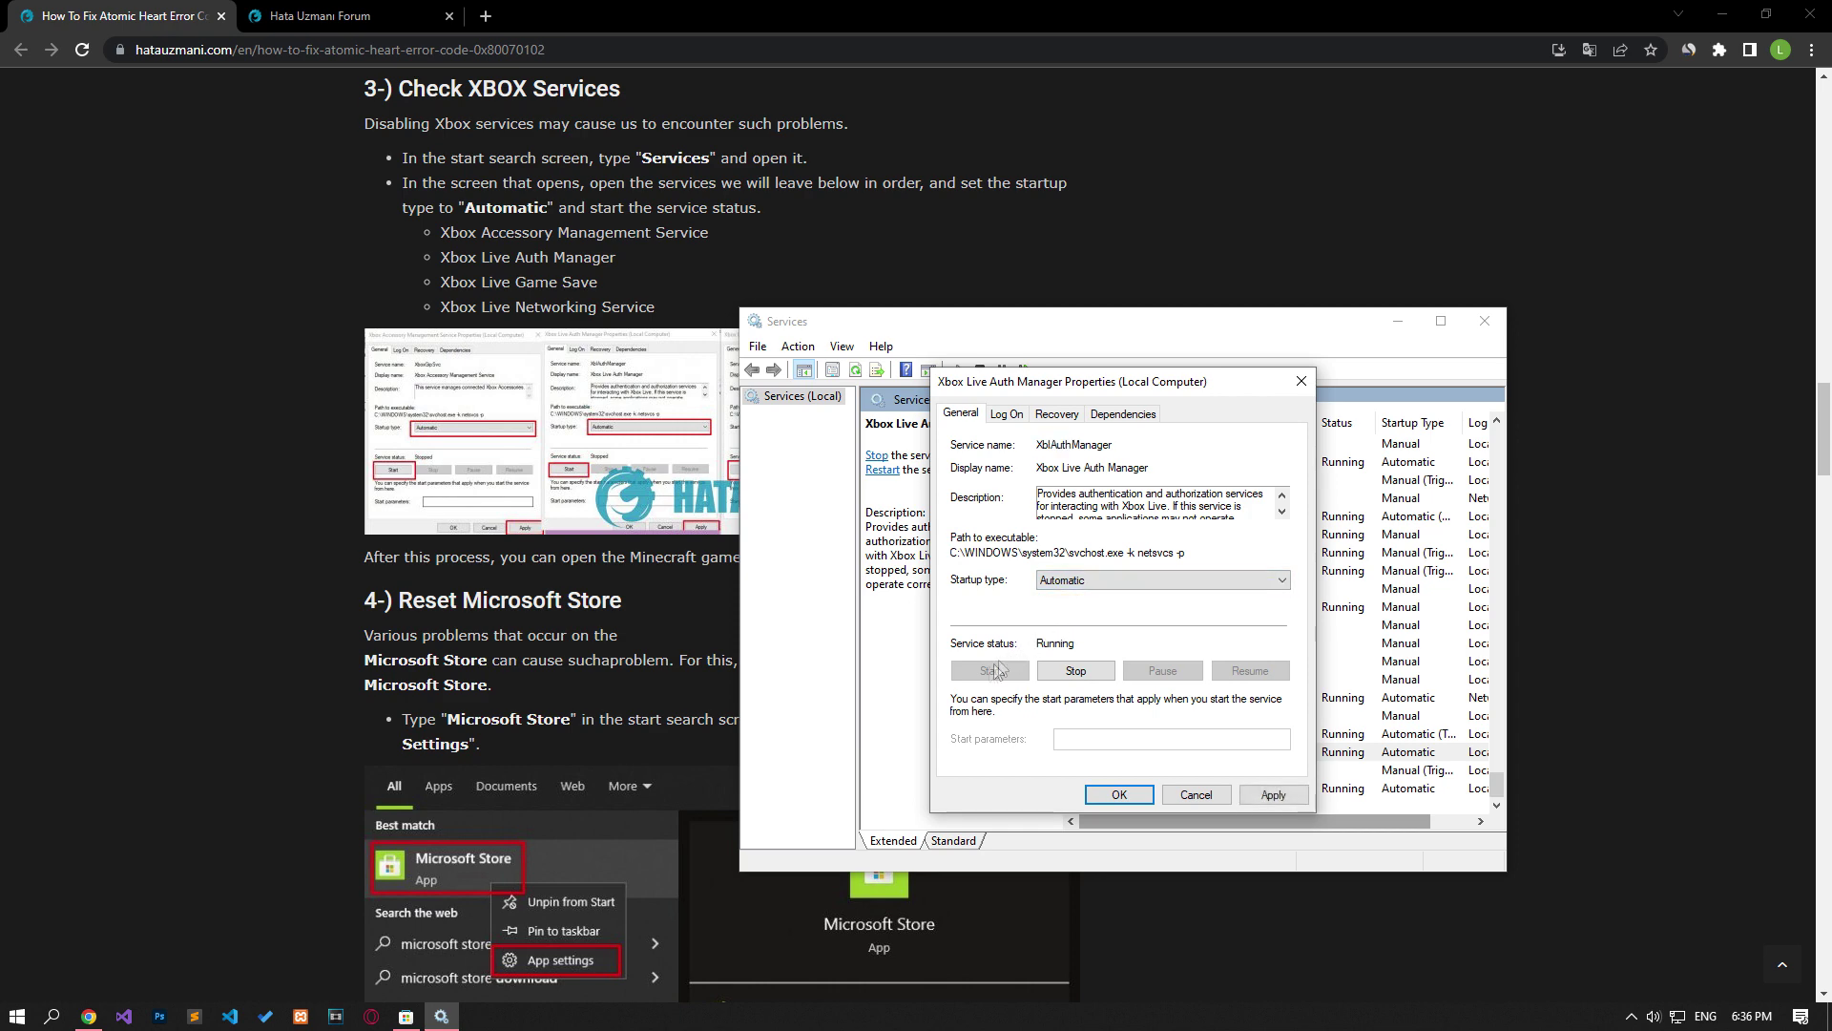
pyautogui.click(1273, 794)
pyautogui.click(1118, 794)
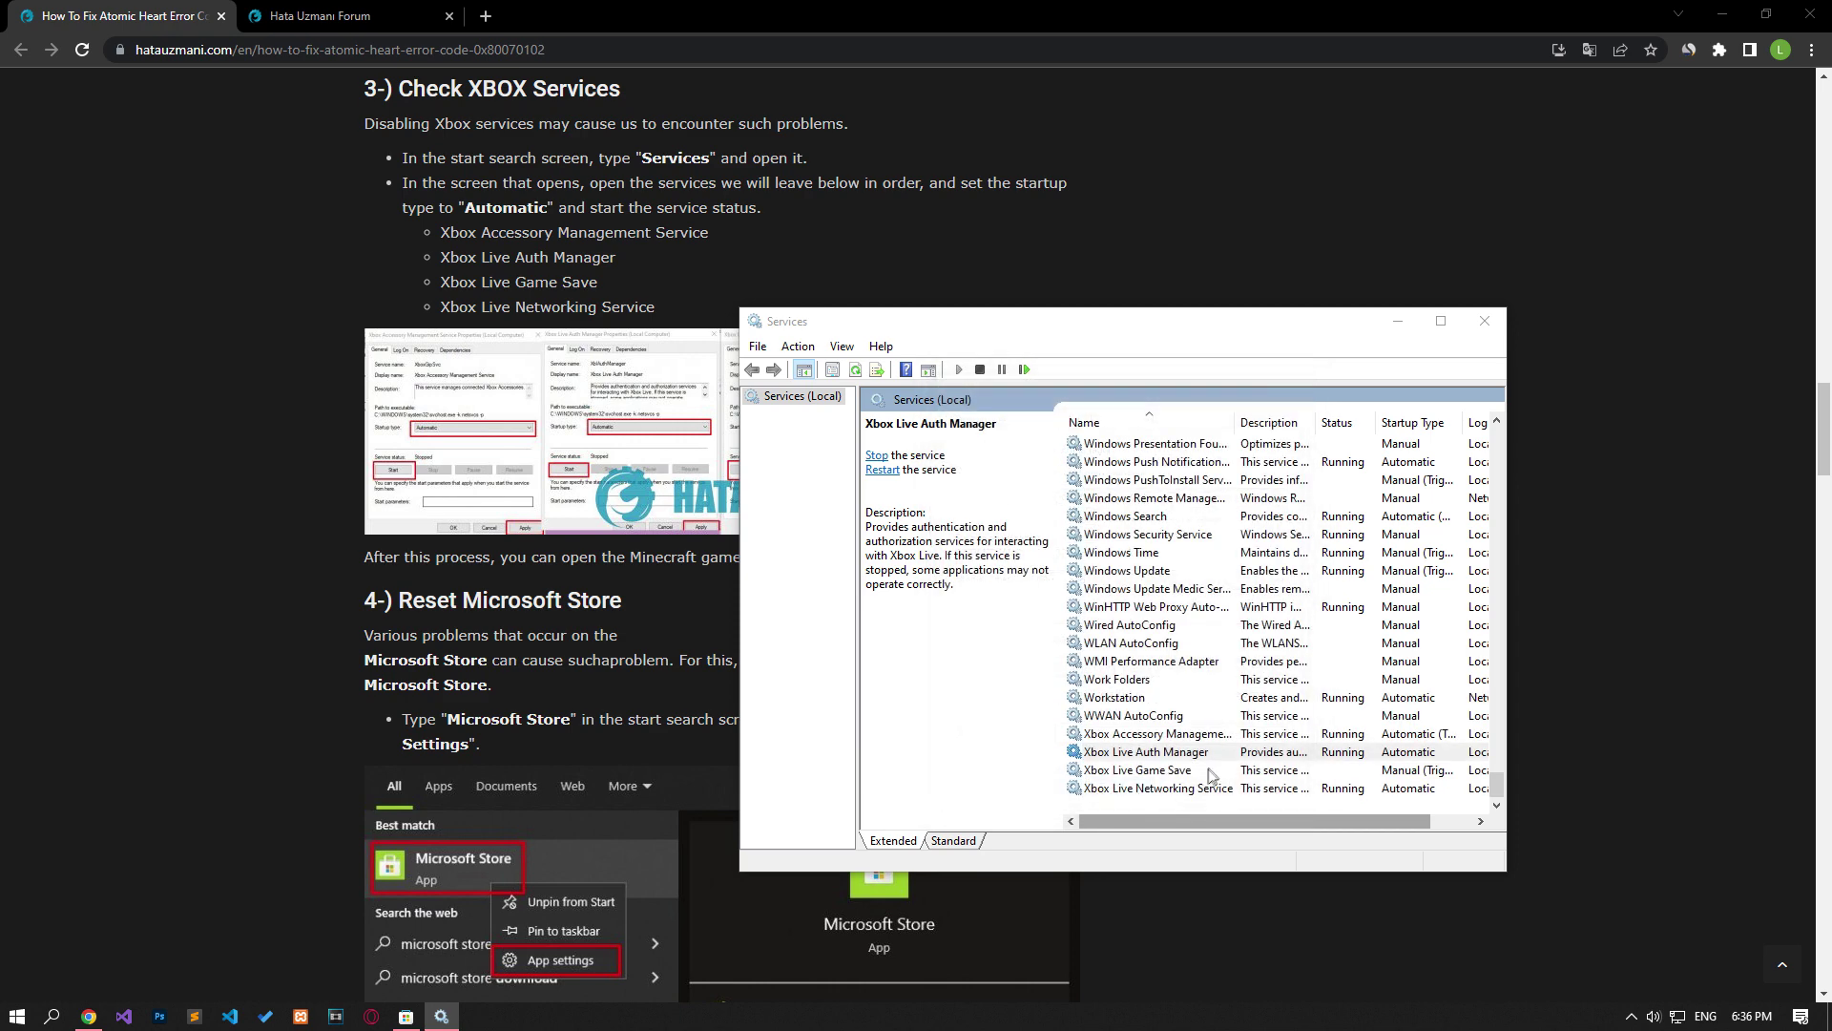
# Set Xbox Live Game Save to Automatic startup and start the service
pyautogui.doubleClick(1240, 771)
pyautogui.click(1124, 580)
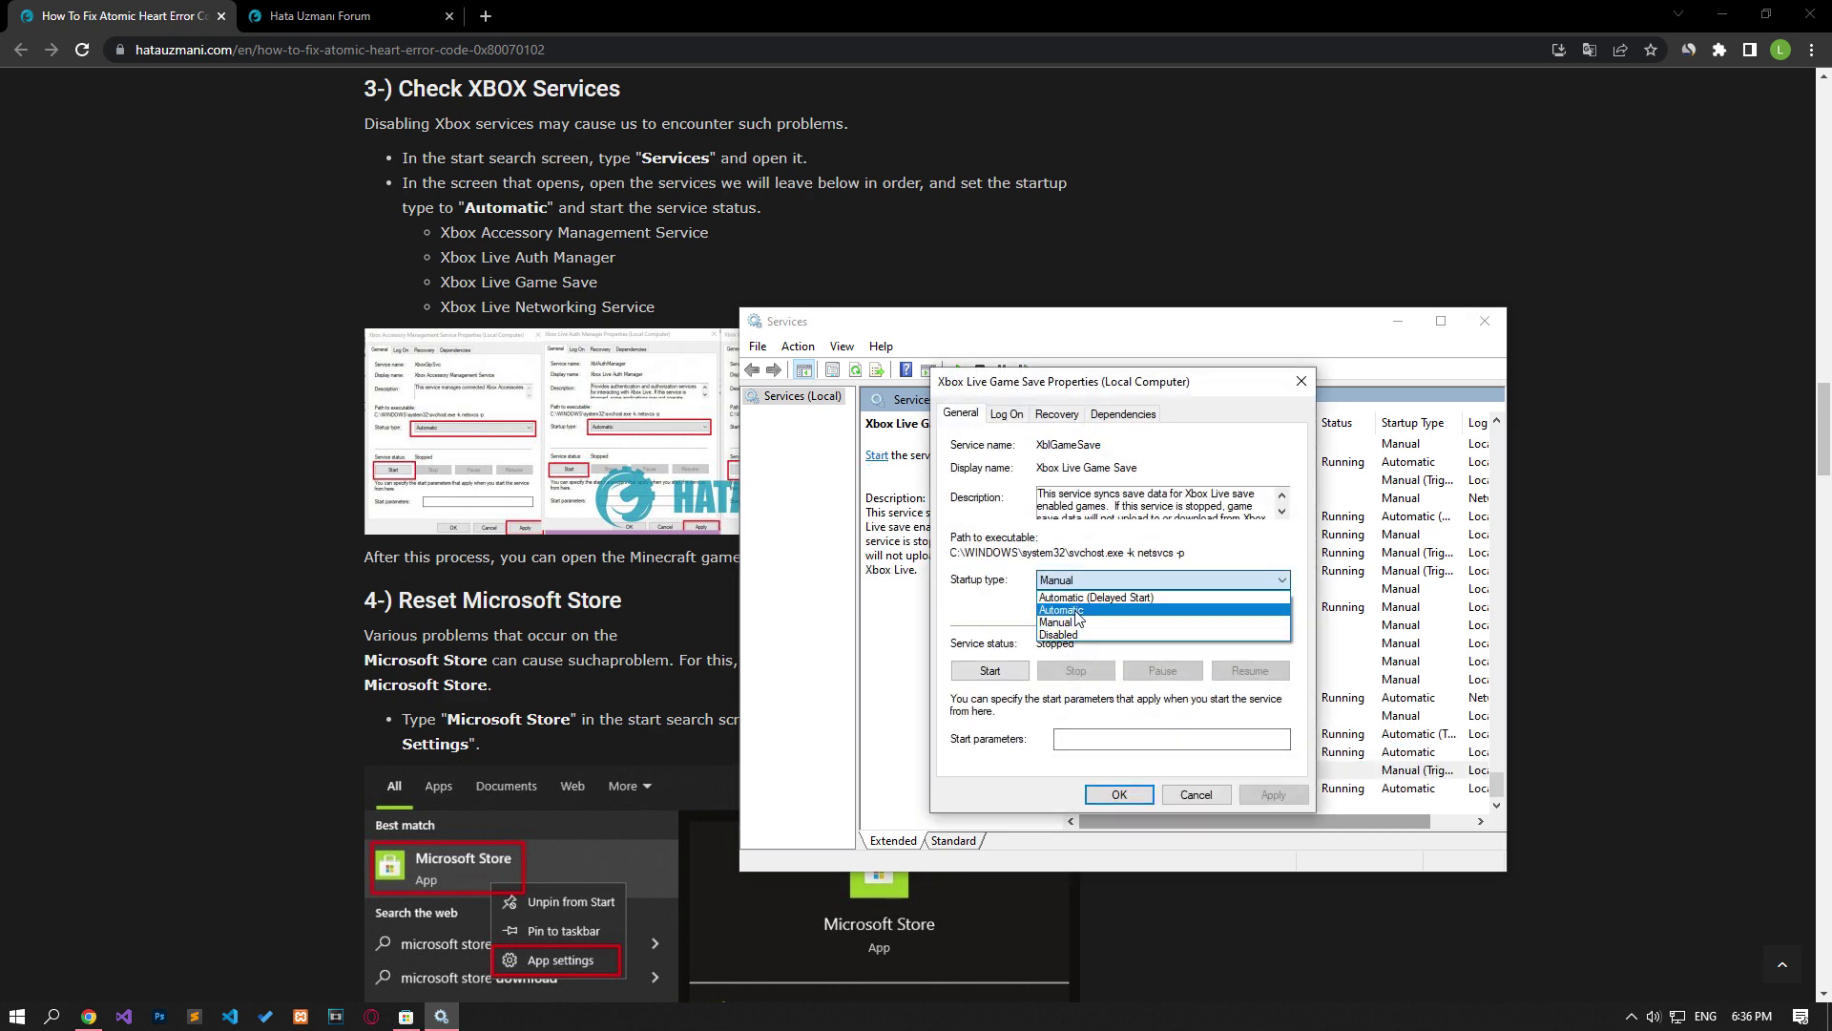
pyautogui.click(1061, 608)
pyautogui.click(989, 670)
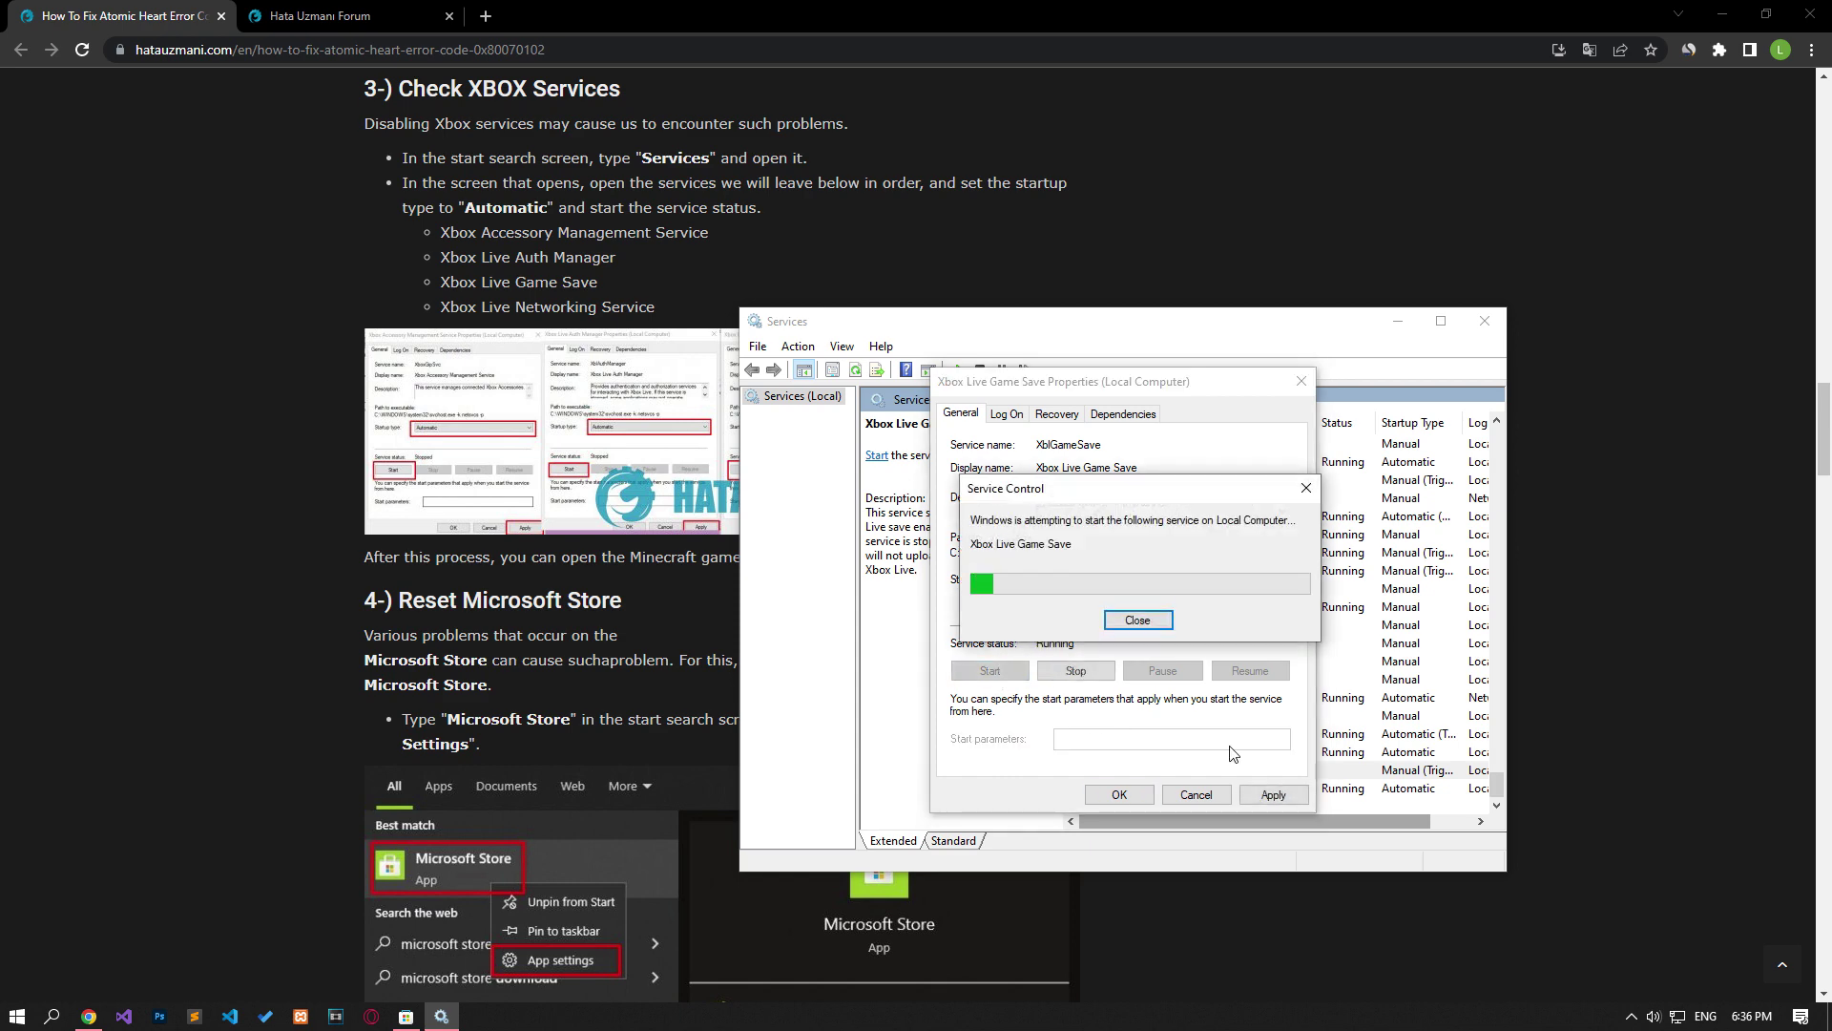
pyautogui.click(1271, 795)
pyautogui.click(1140, 795)
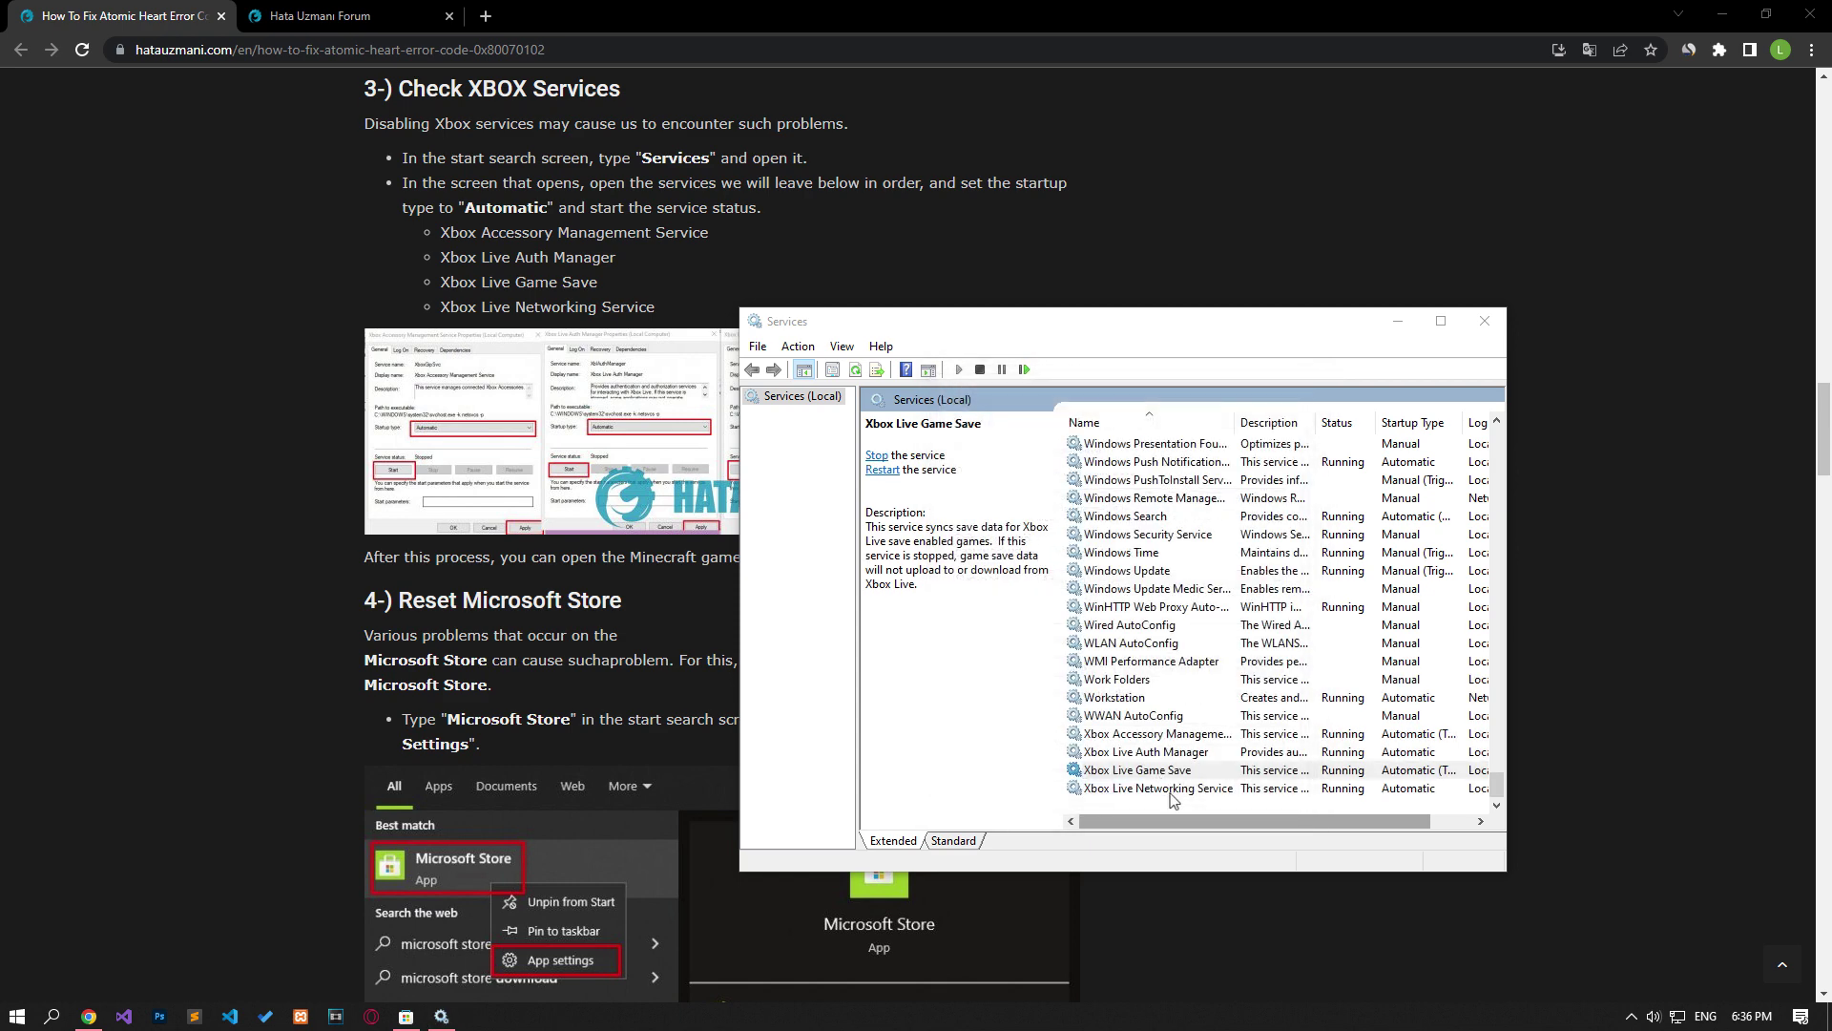
# Set Xbox Live Networking Service startup type to Automatic
pyautogui.doubleClick(1240, 788)
pyautogui.click(1088, 605)
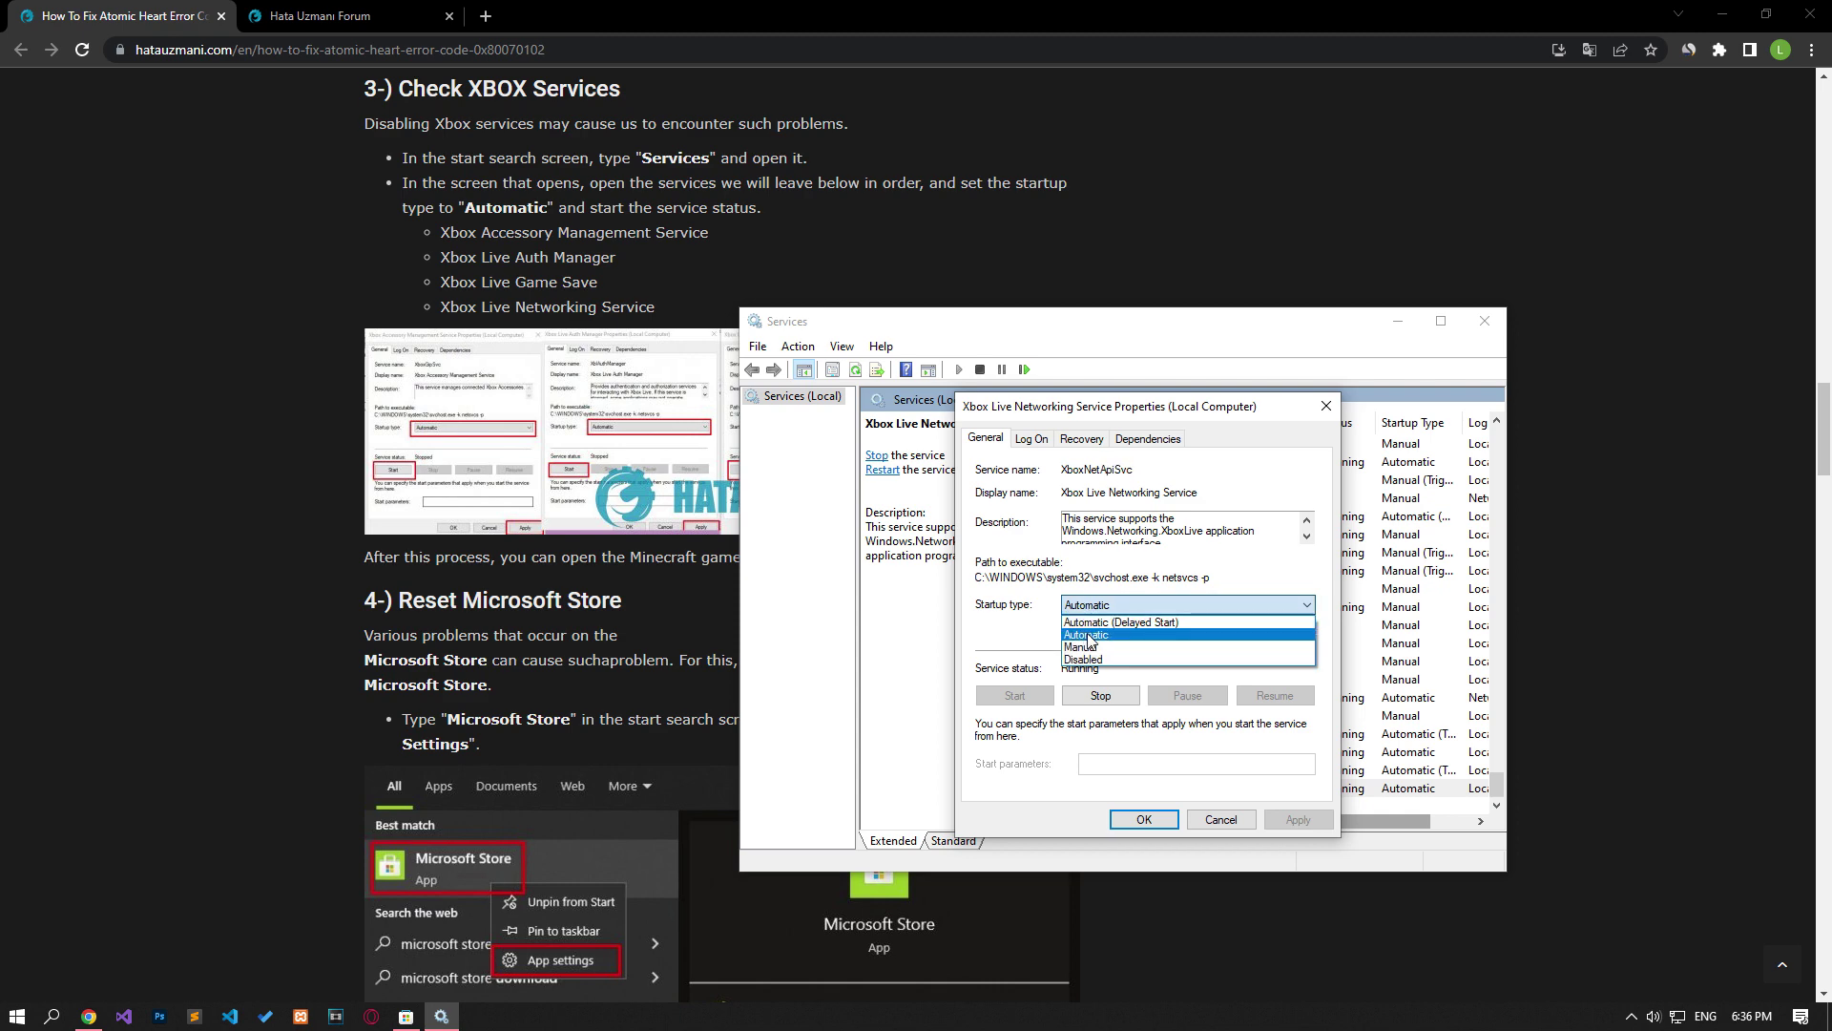
pyautogui.click(1088, 630)
pyautogui.click(1290, 820)
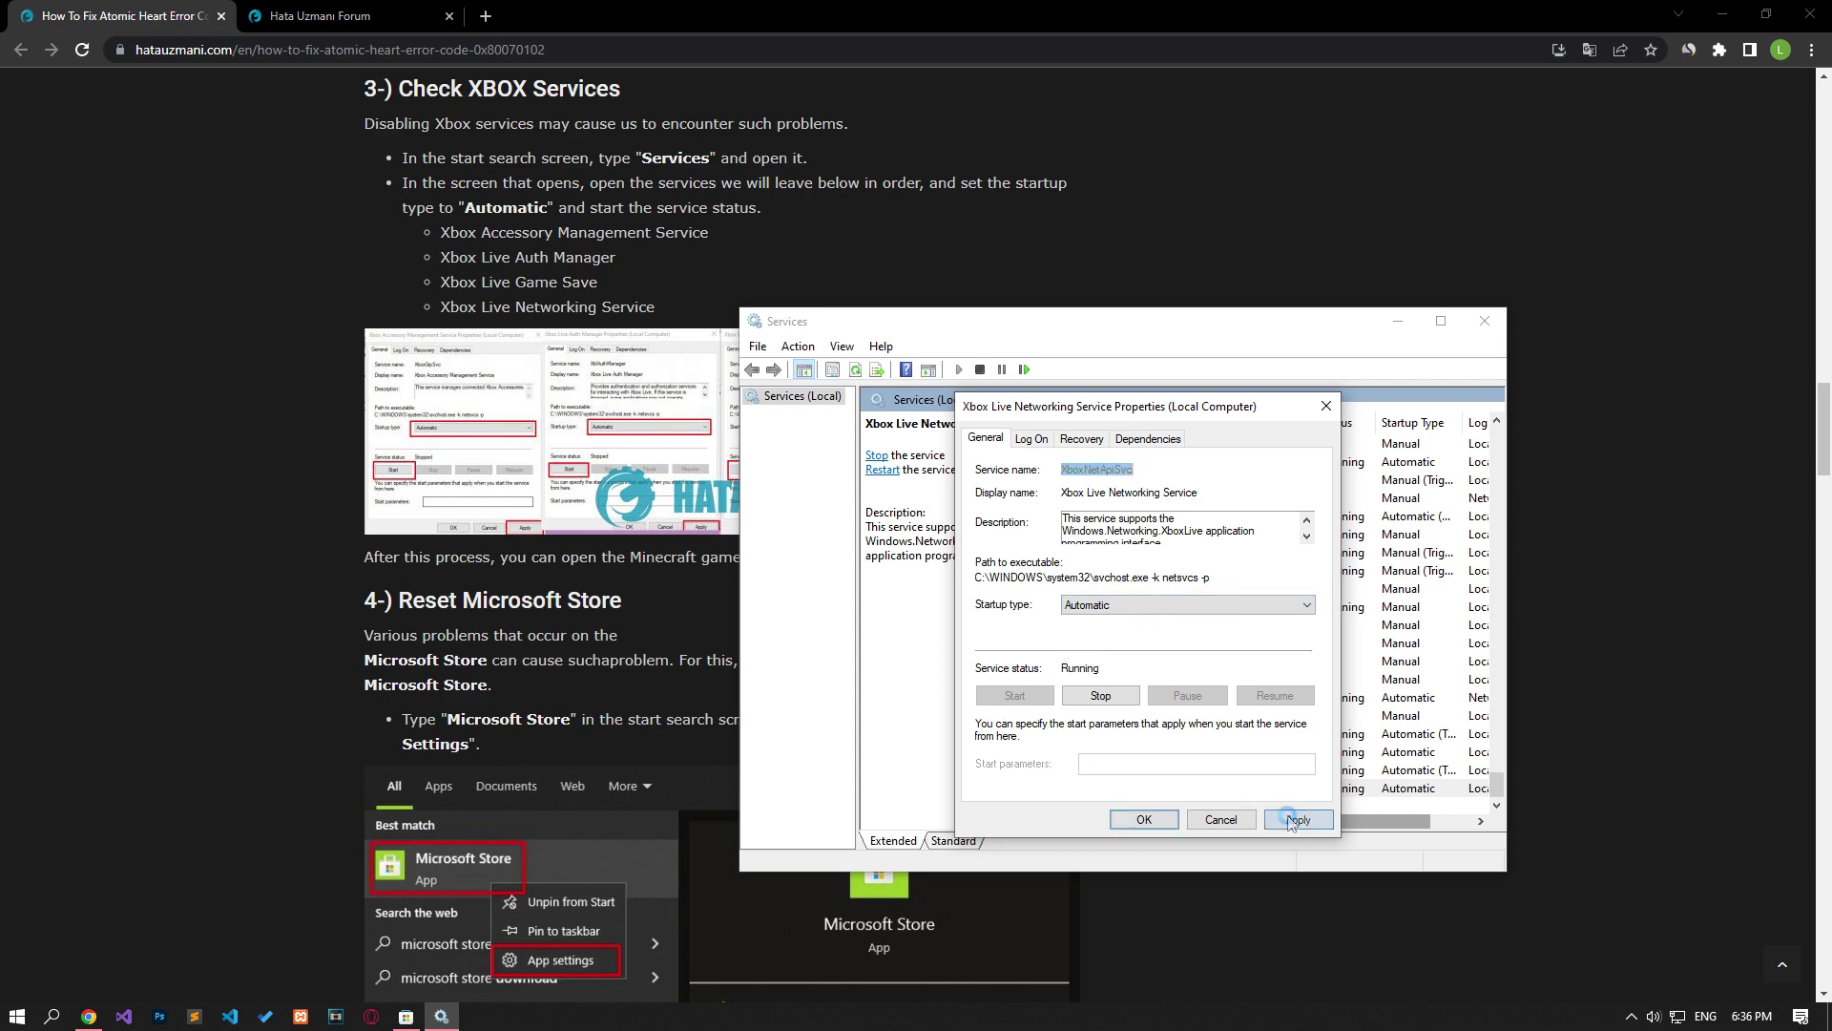
pyautogui.click(1144, 819)
pyautogui.click(1207, 610)
# Check the GamingServicesNet and GamingServices properties, closing each
pyautogui.press('g')
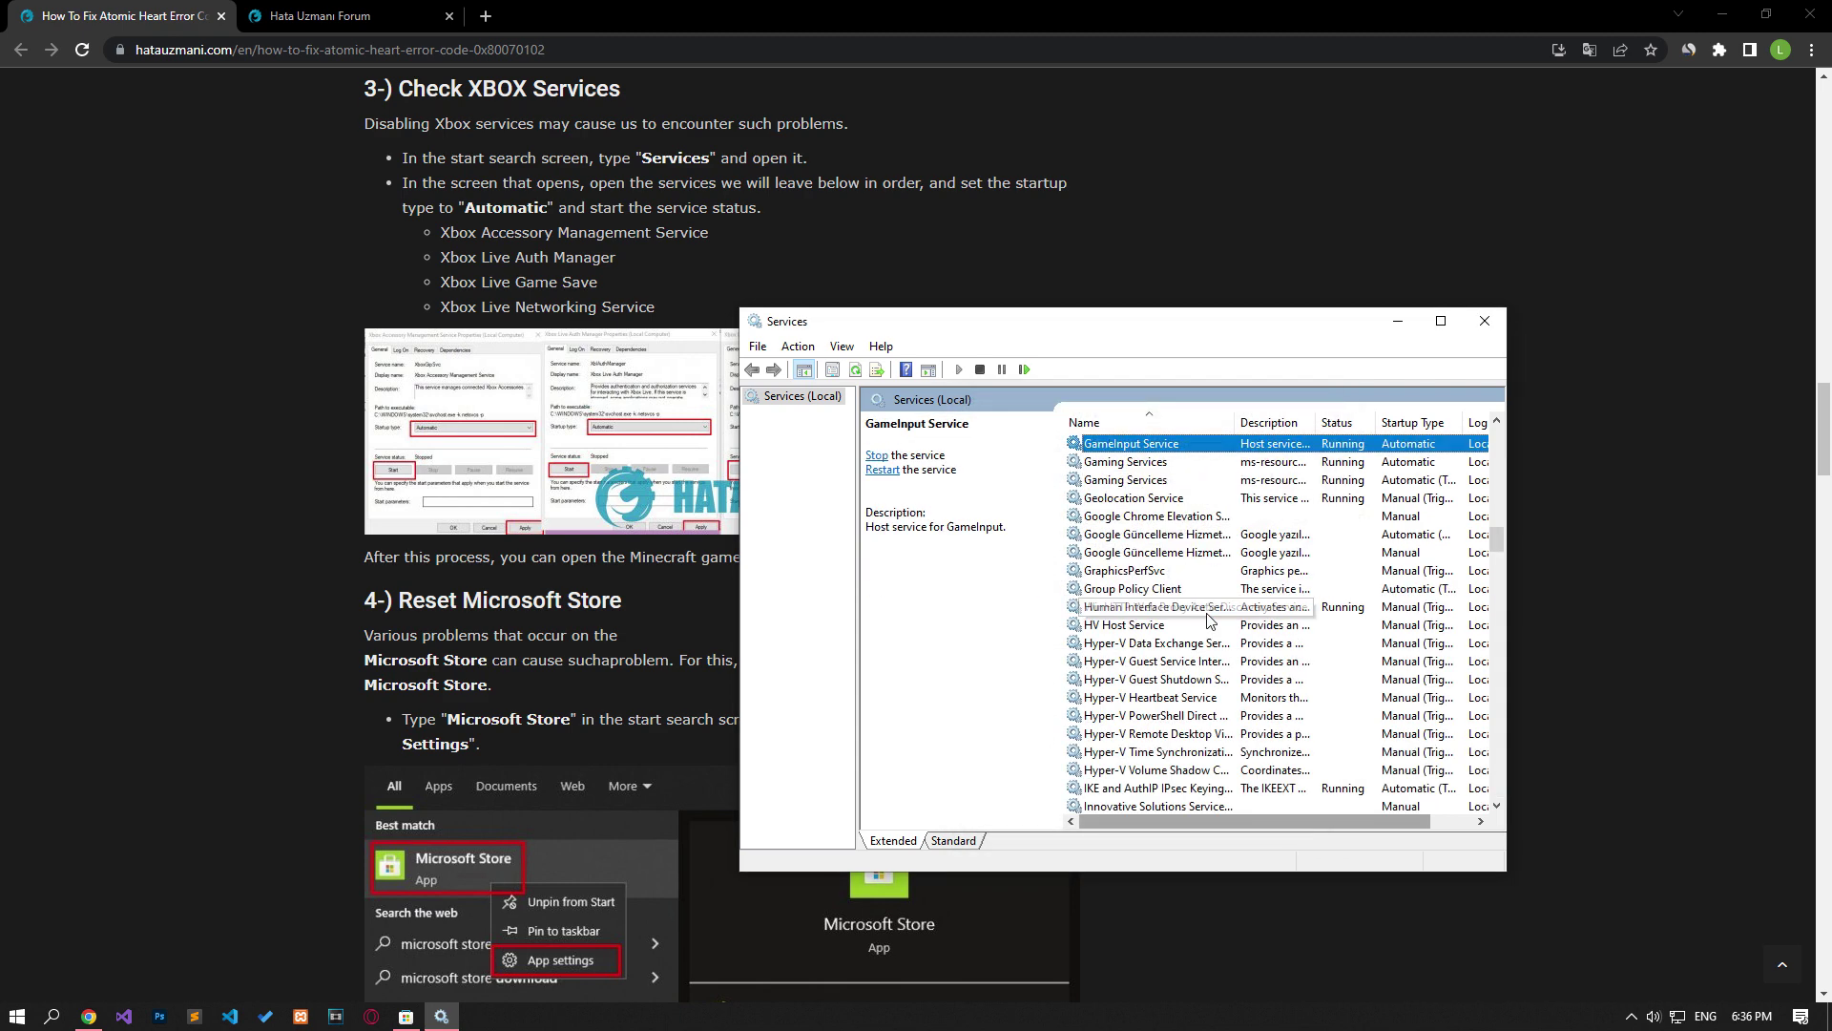
pyautogui.click(1139, 463)
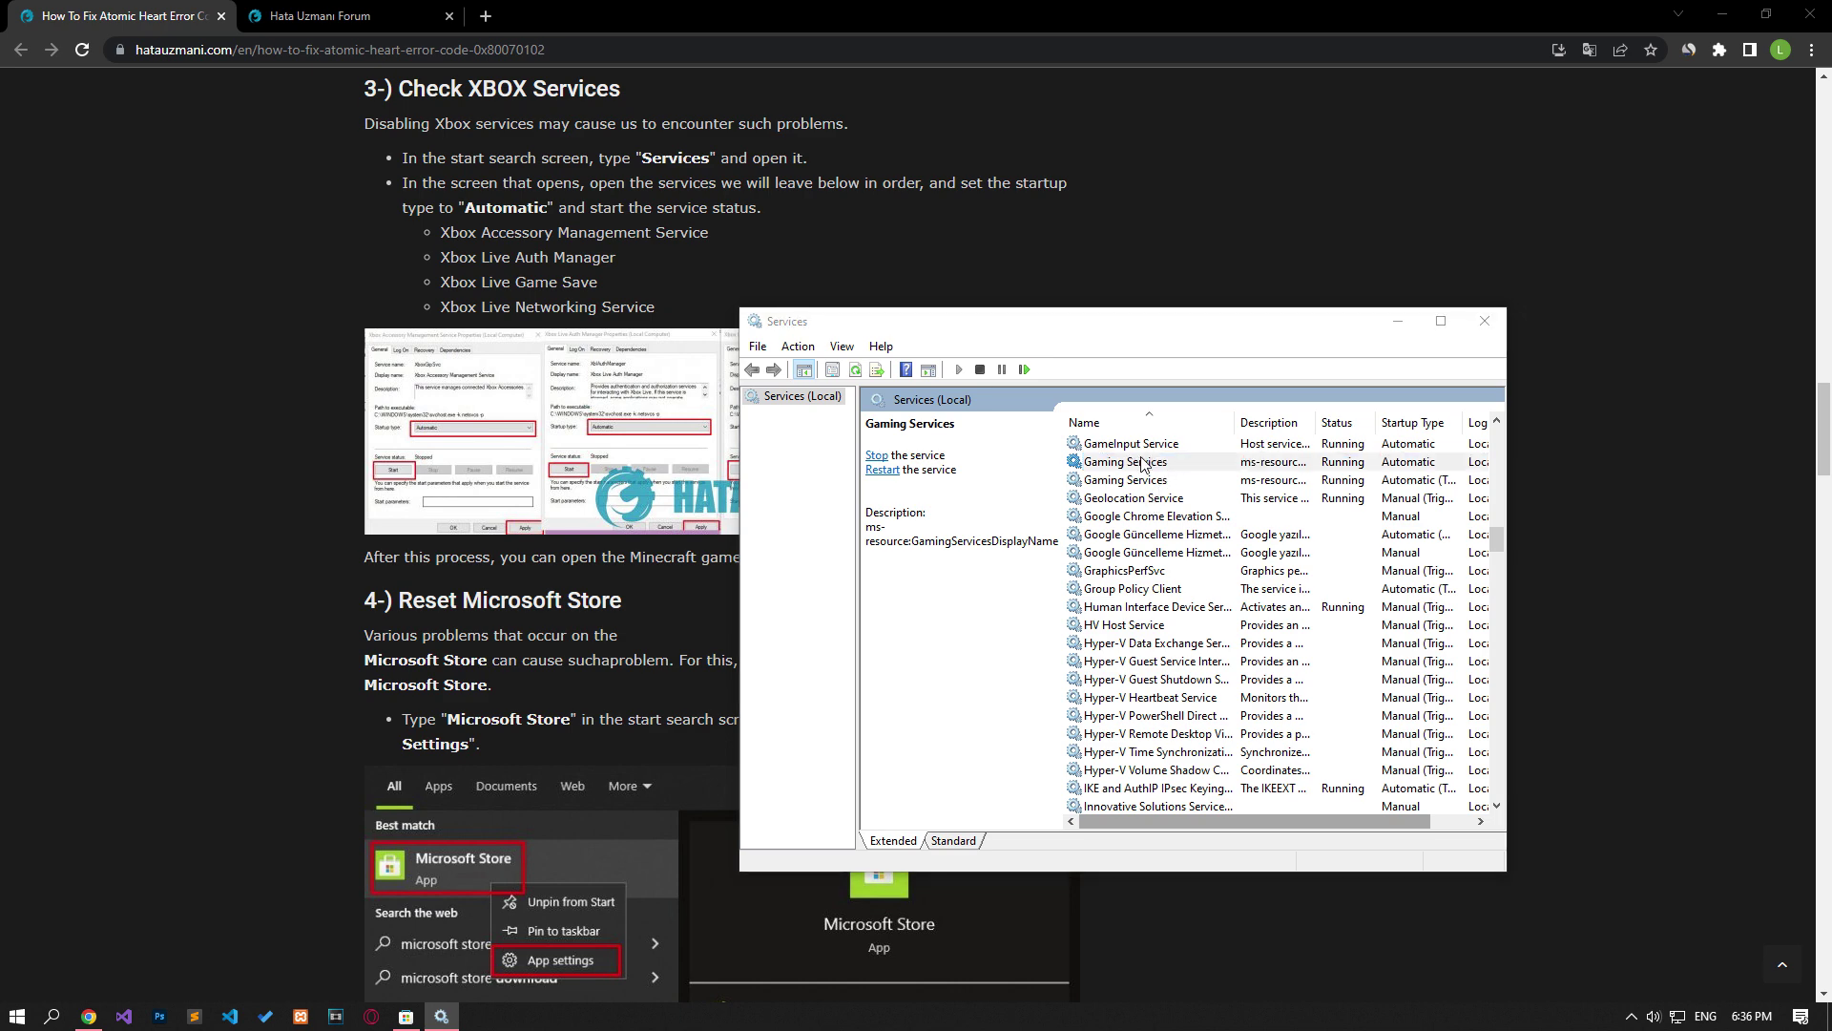
pyautogui.doubleClick(1139, 463)
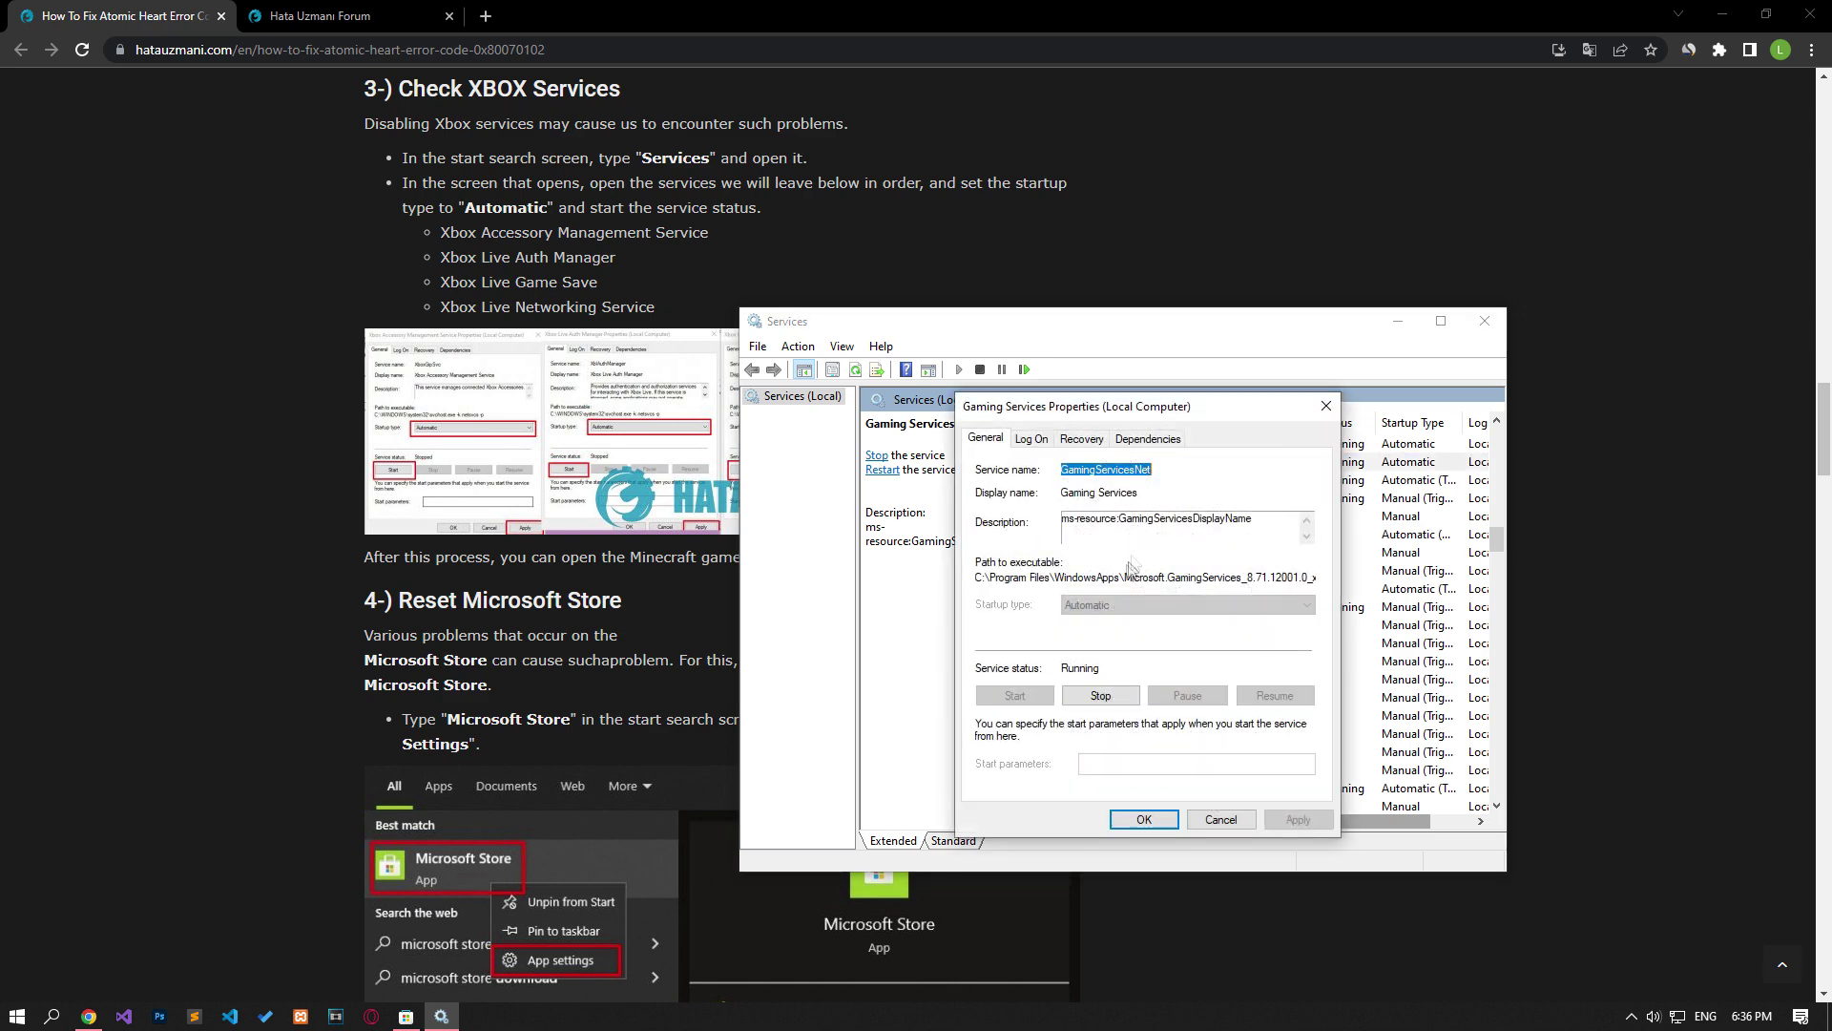
pyautogui.click(1144, 819)
pyautogui.doubleClick(1136, 480)
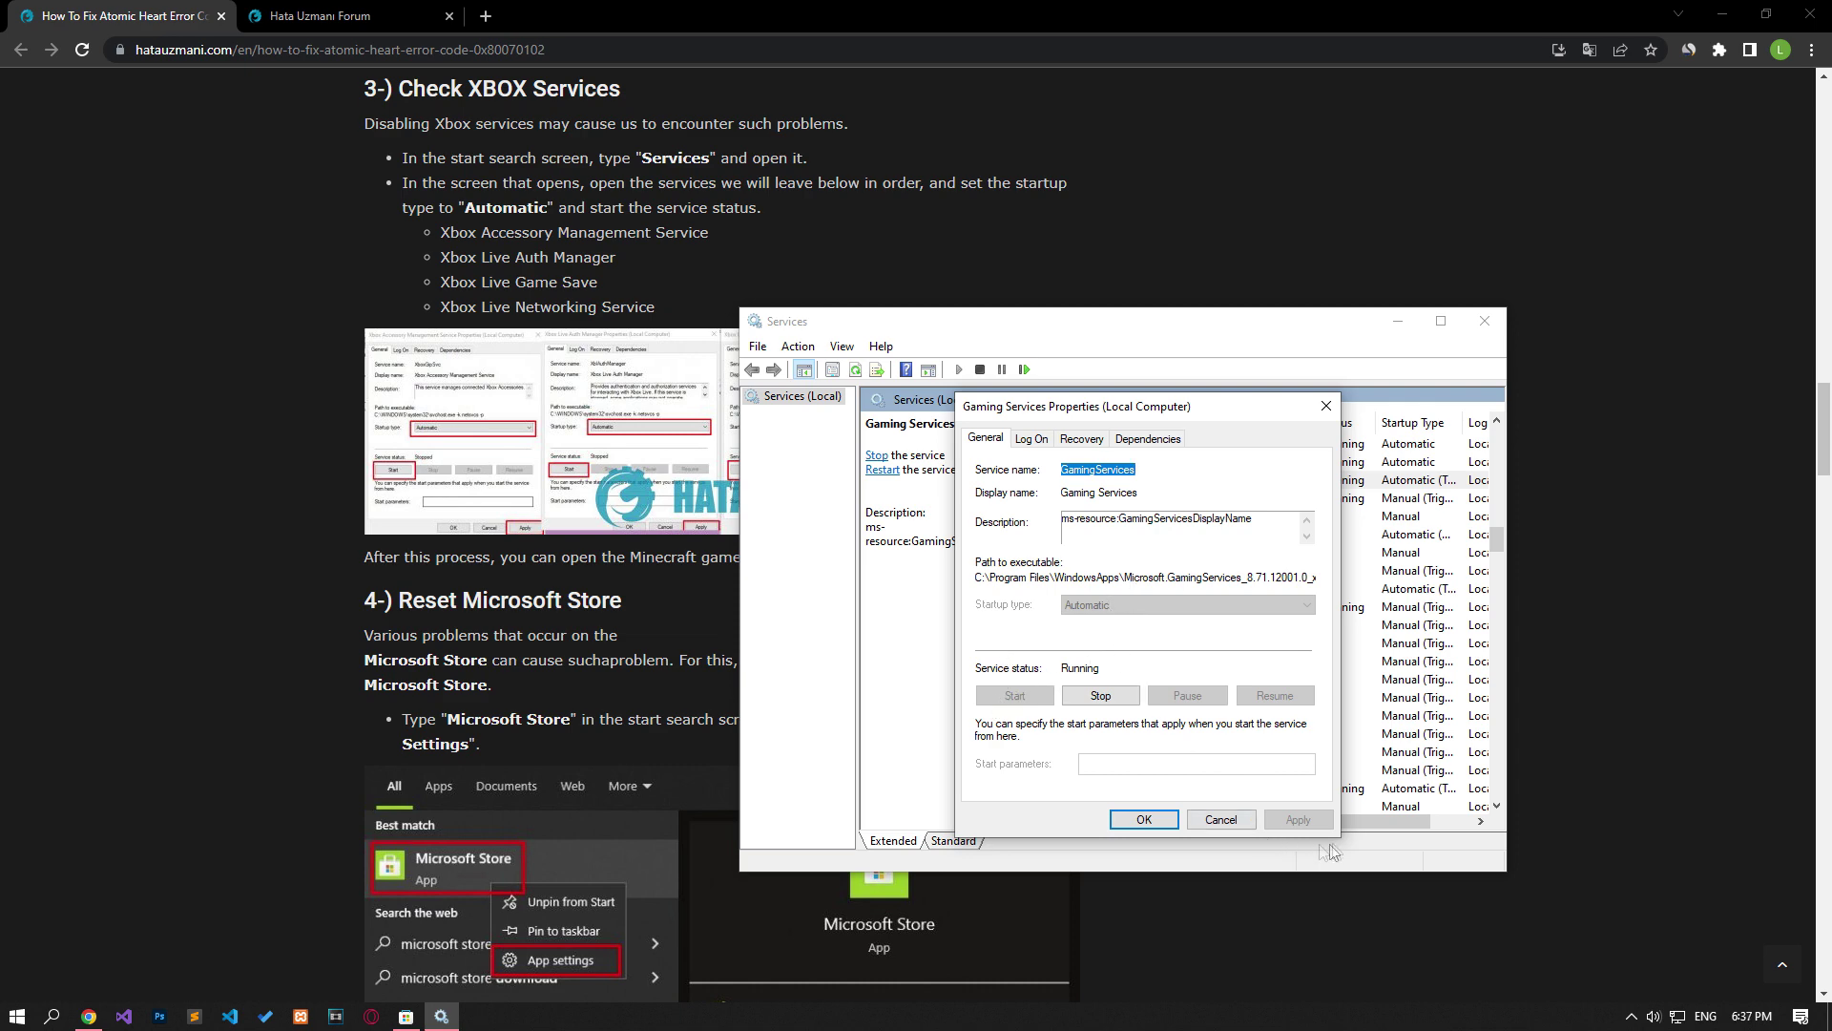
pyautogui.click(1144, 819)
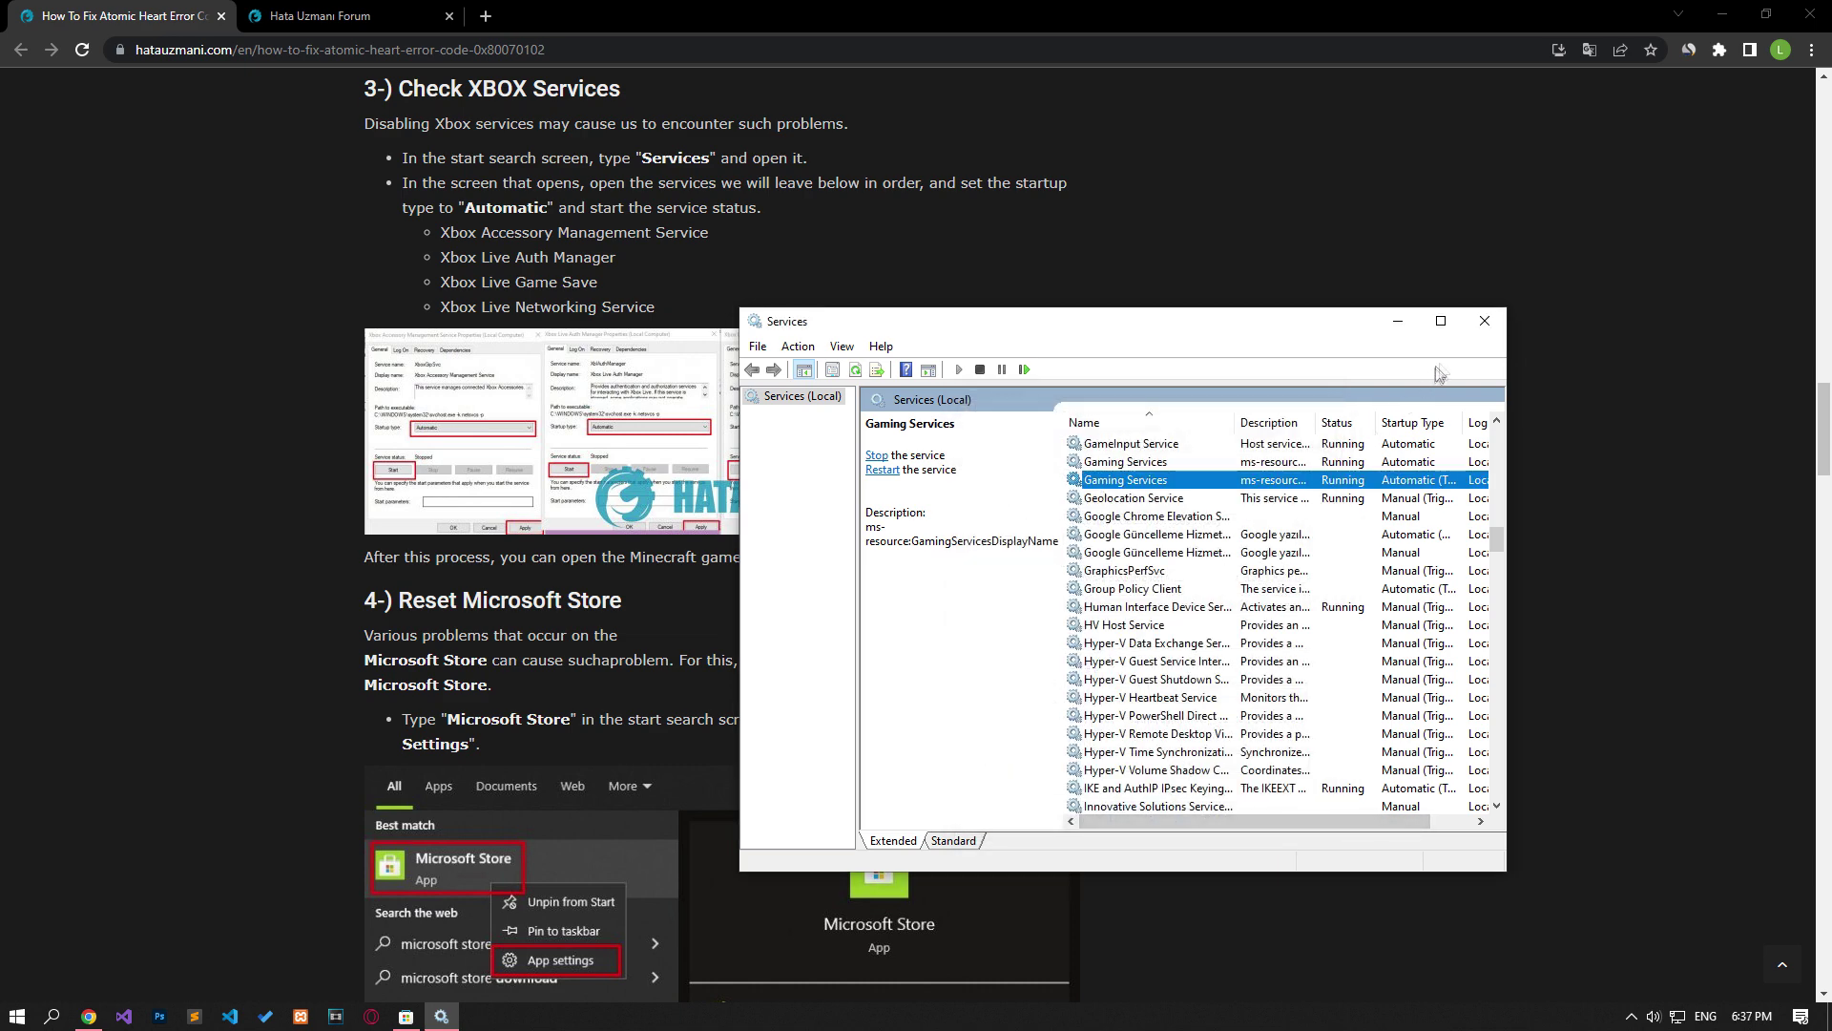
# Close Services and open the Microsoft Store app settings from Start search
pyautogui.click(1477, 328)
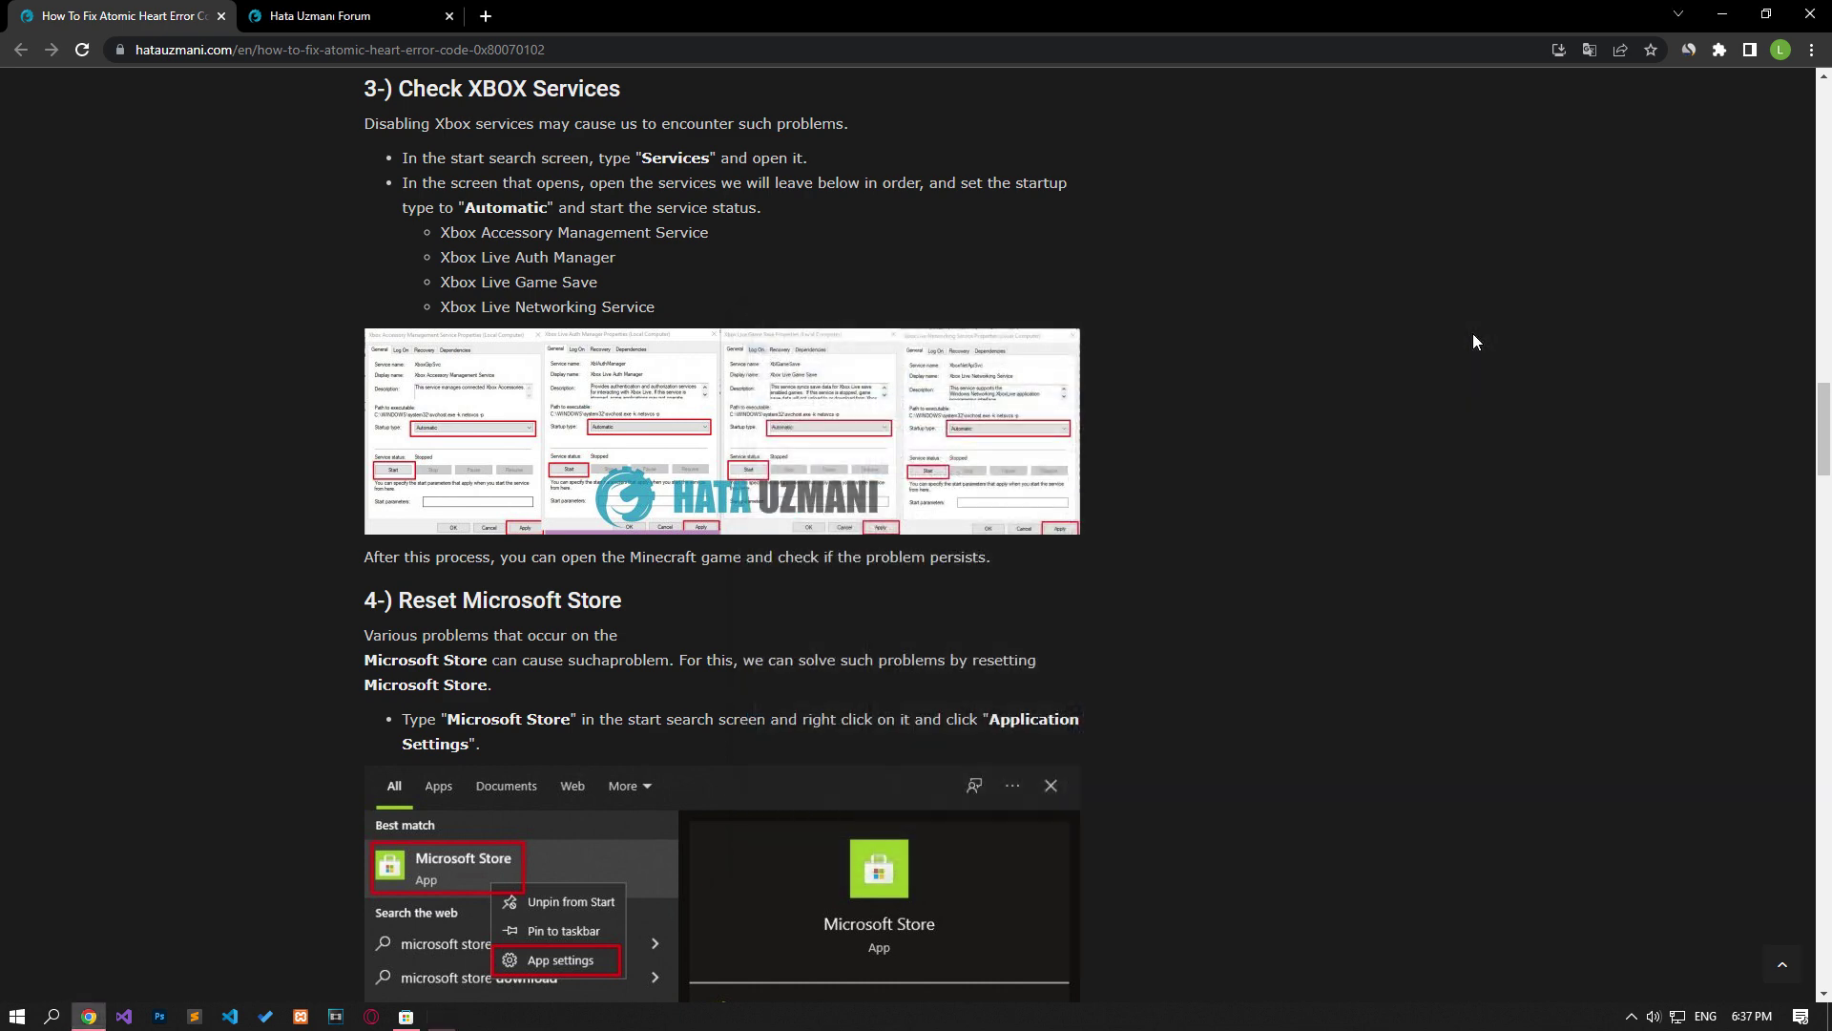
pyautogui.scroll(-5, 252, 506)
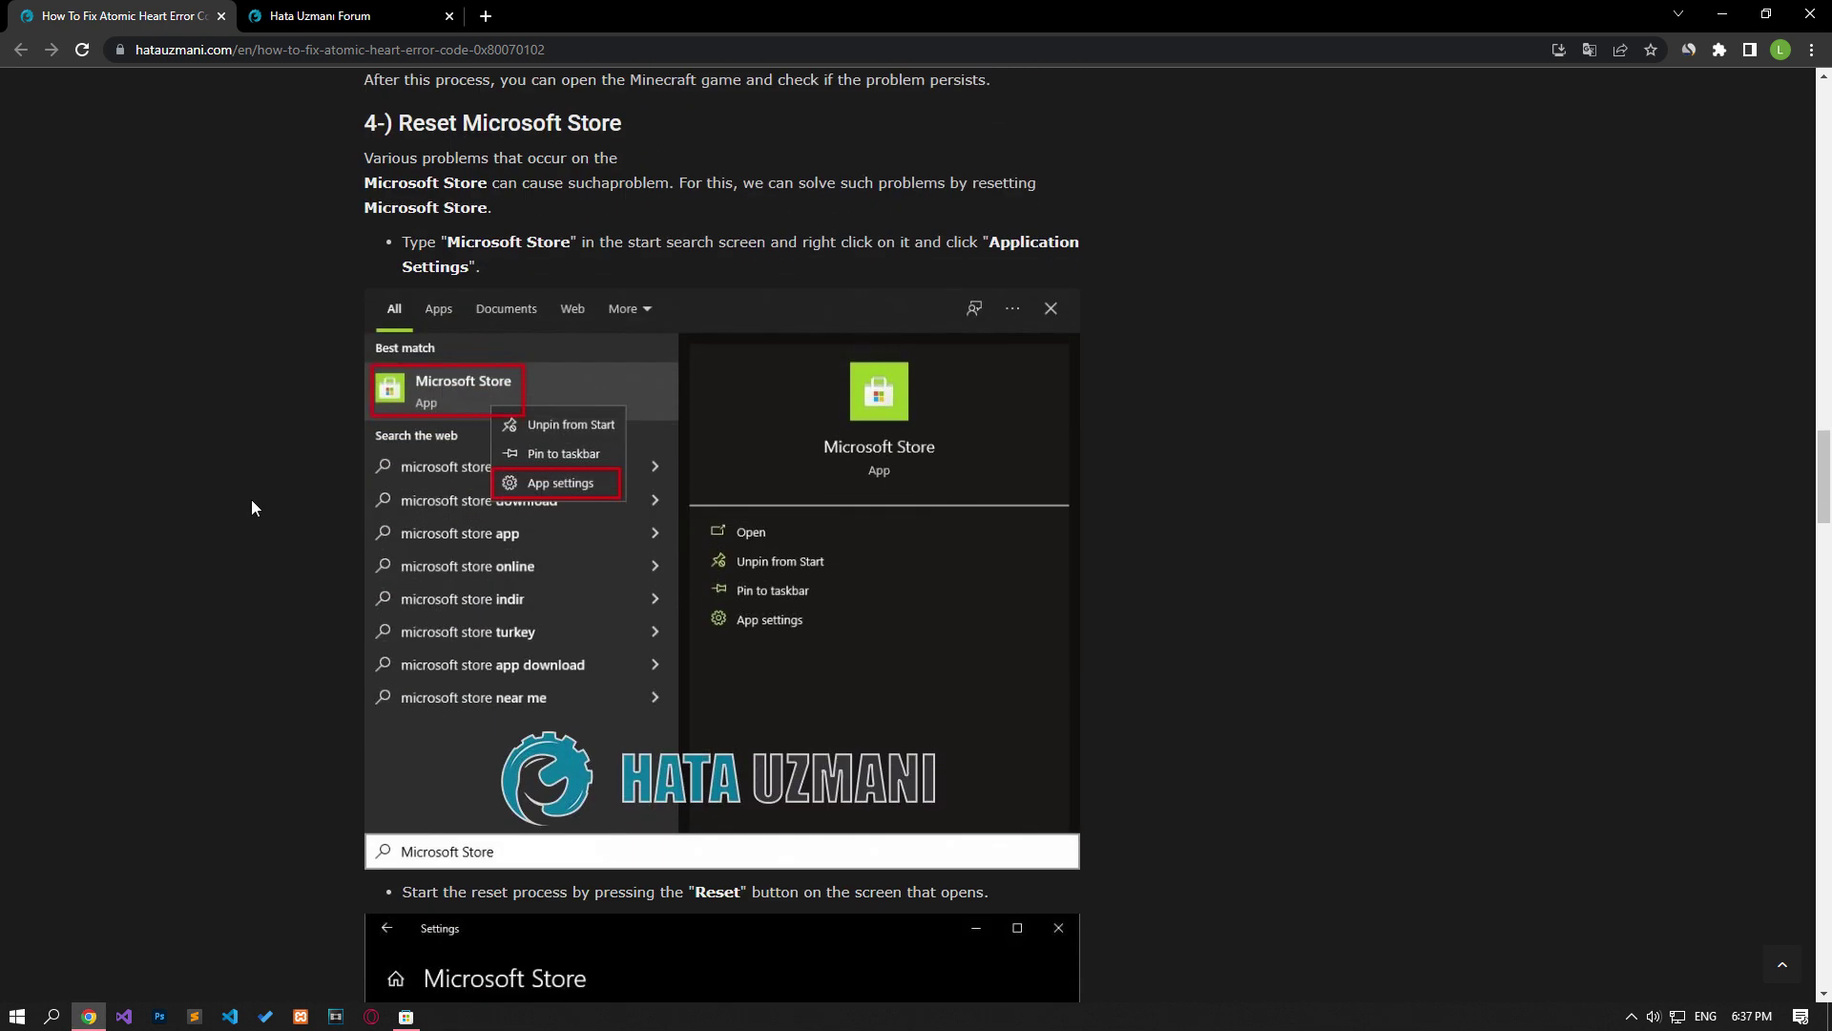
pyautogui.click(17, 1015)
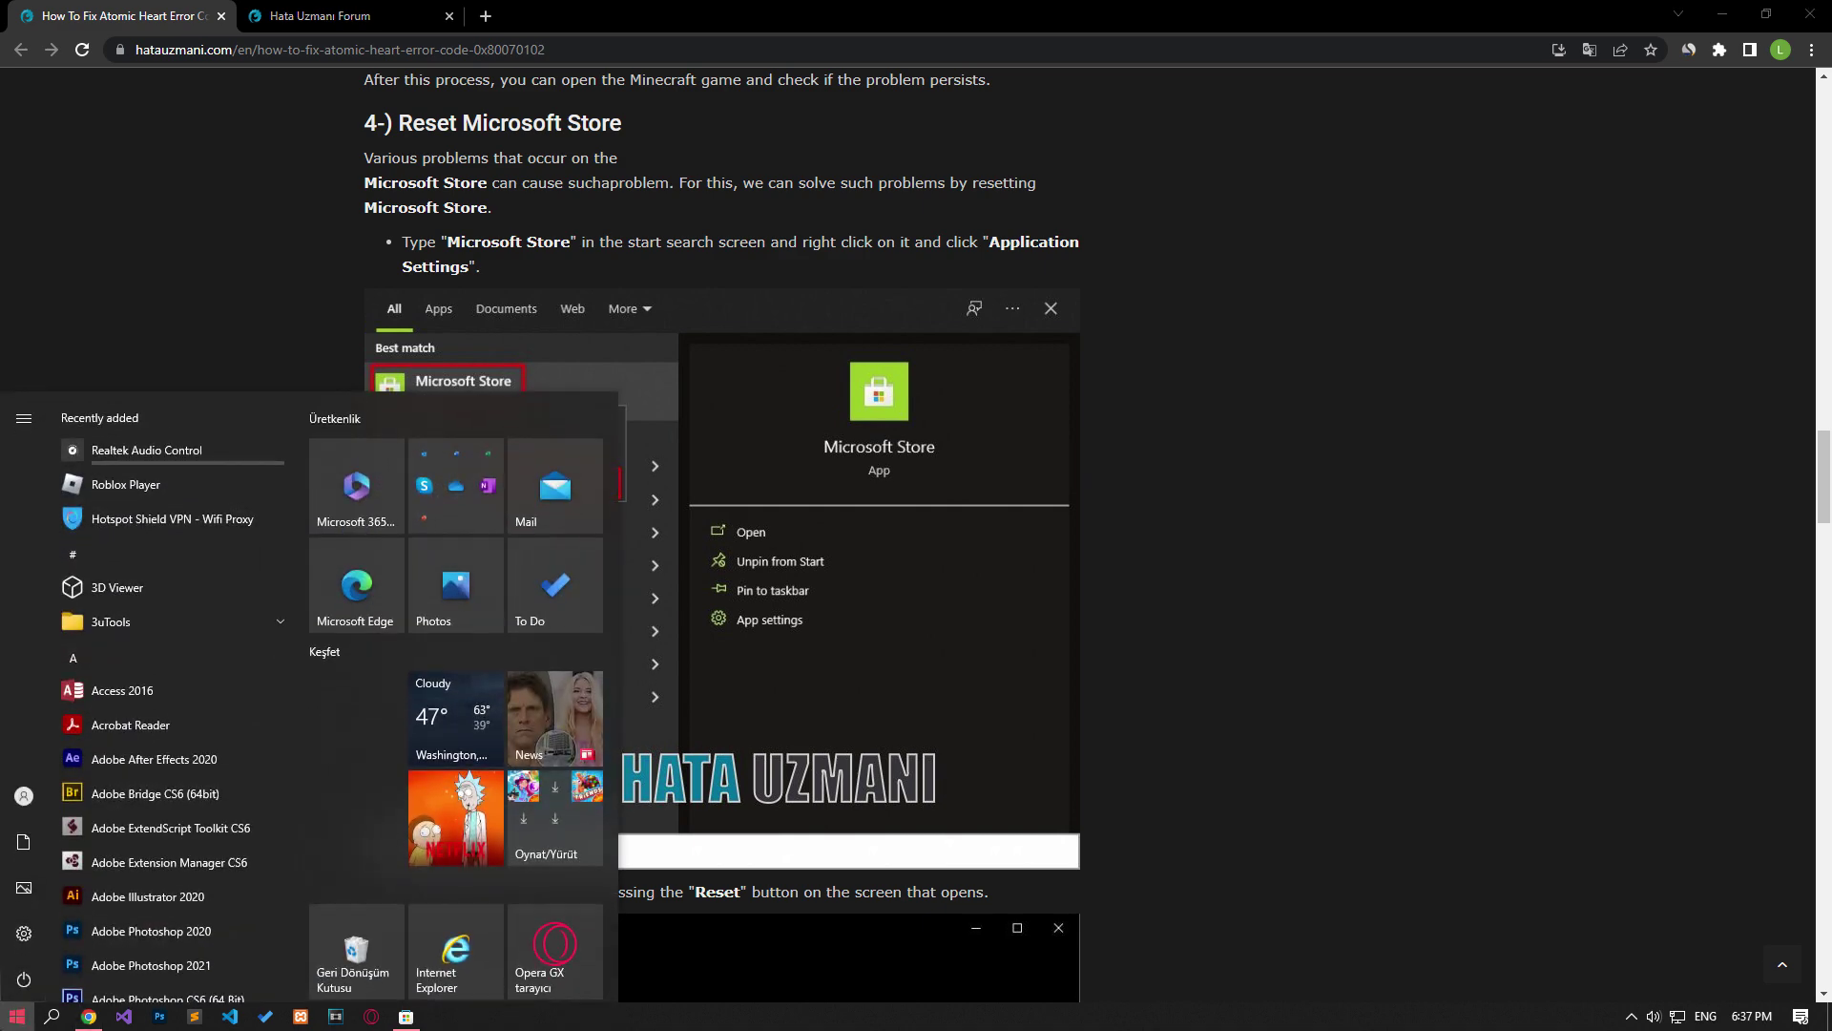
pyautogui.write('mic')
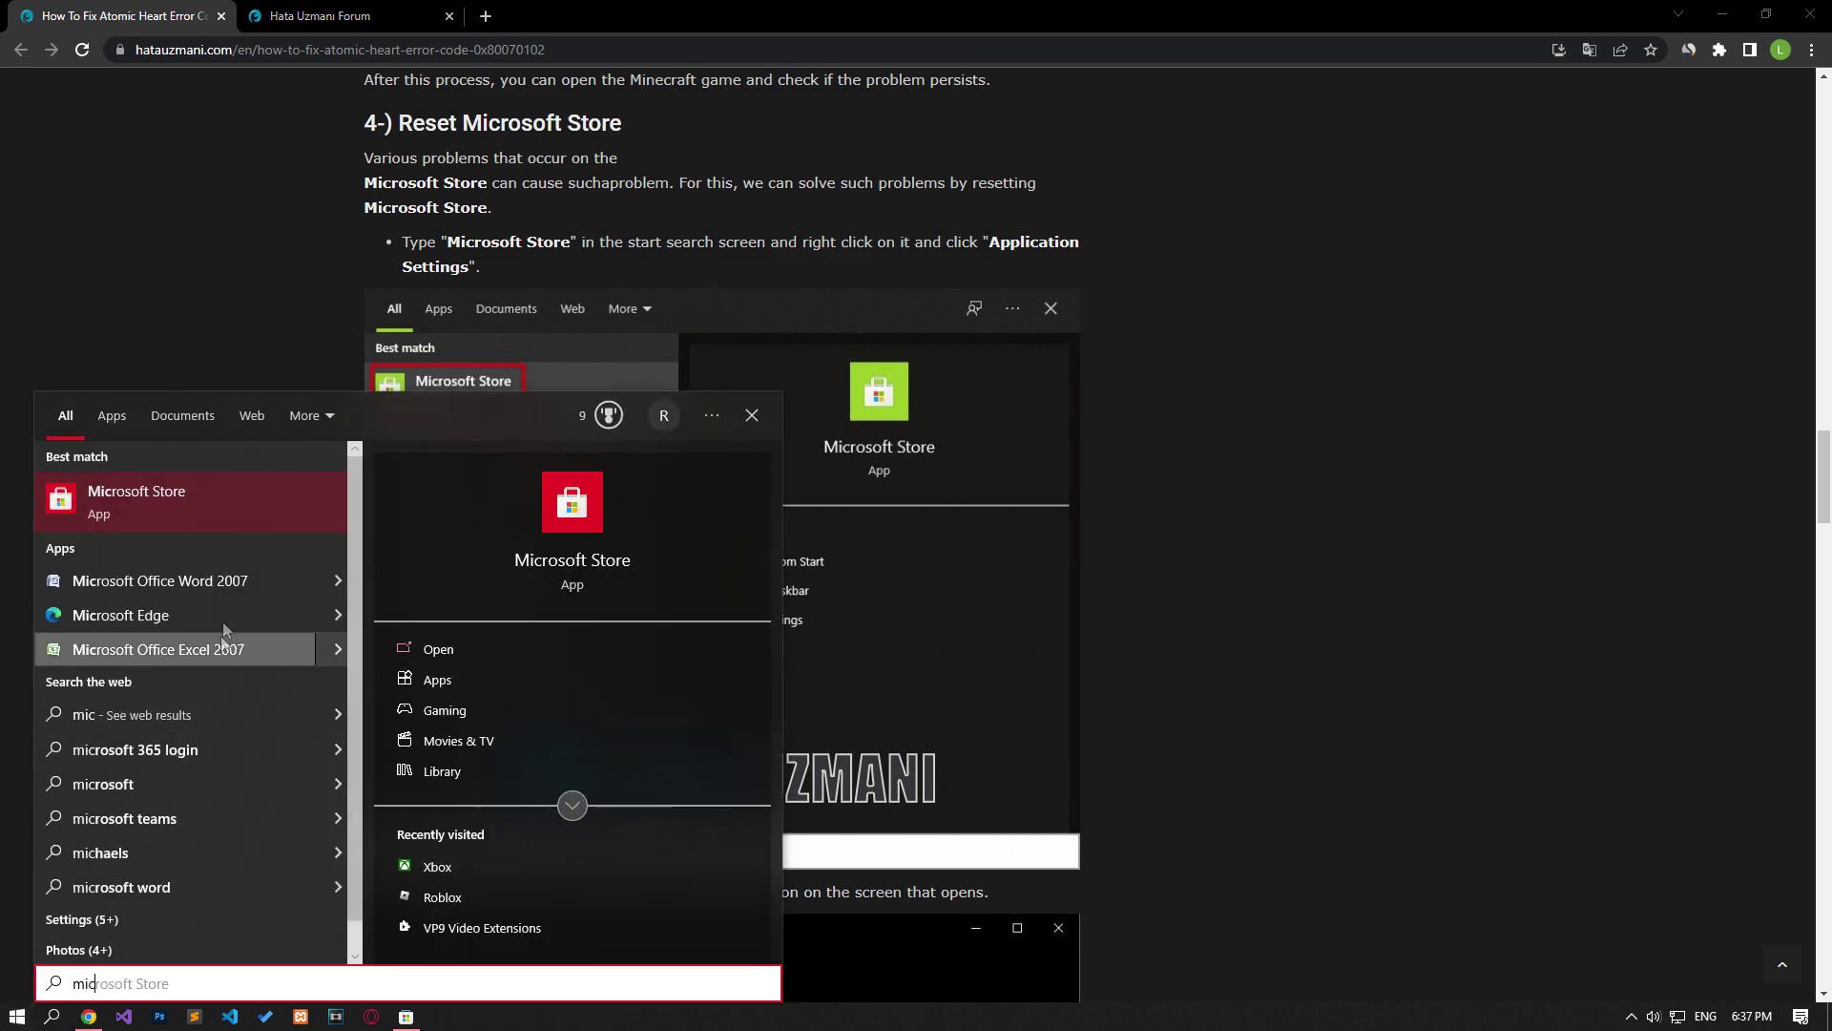
pyautogui.rightClick(208, 499)
pyautogui.click(250, 590)
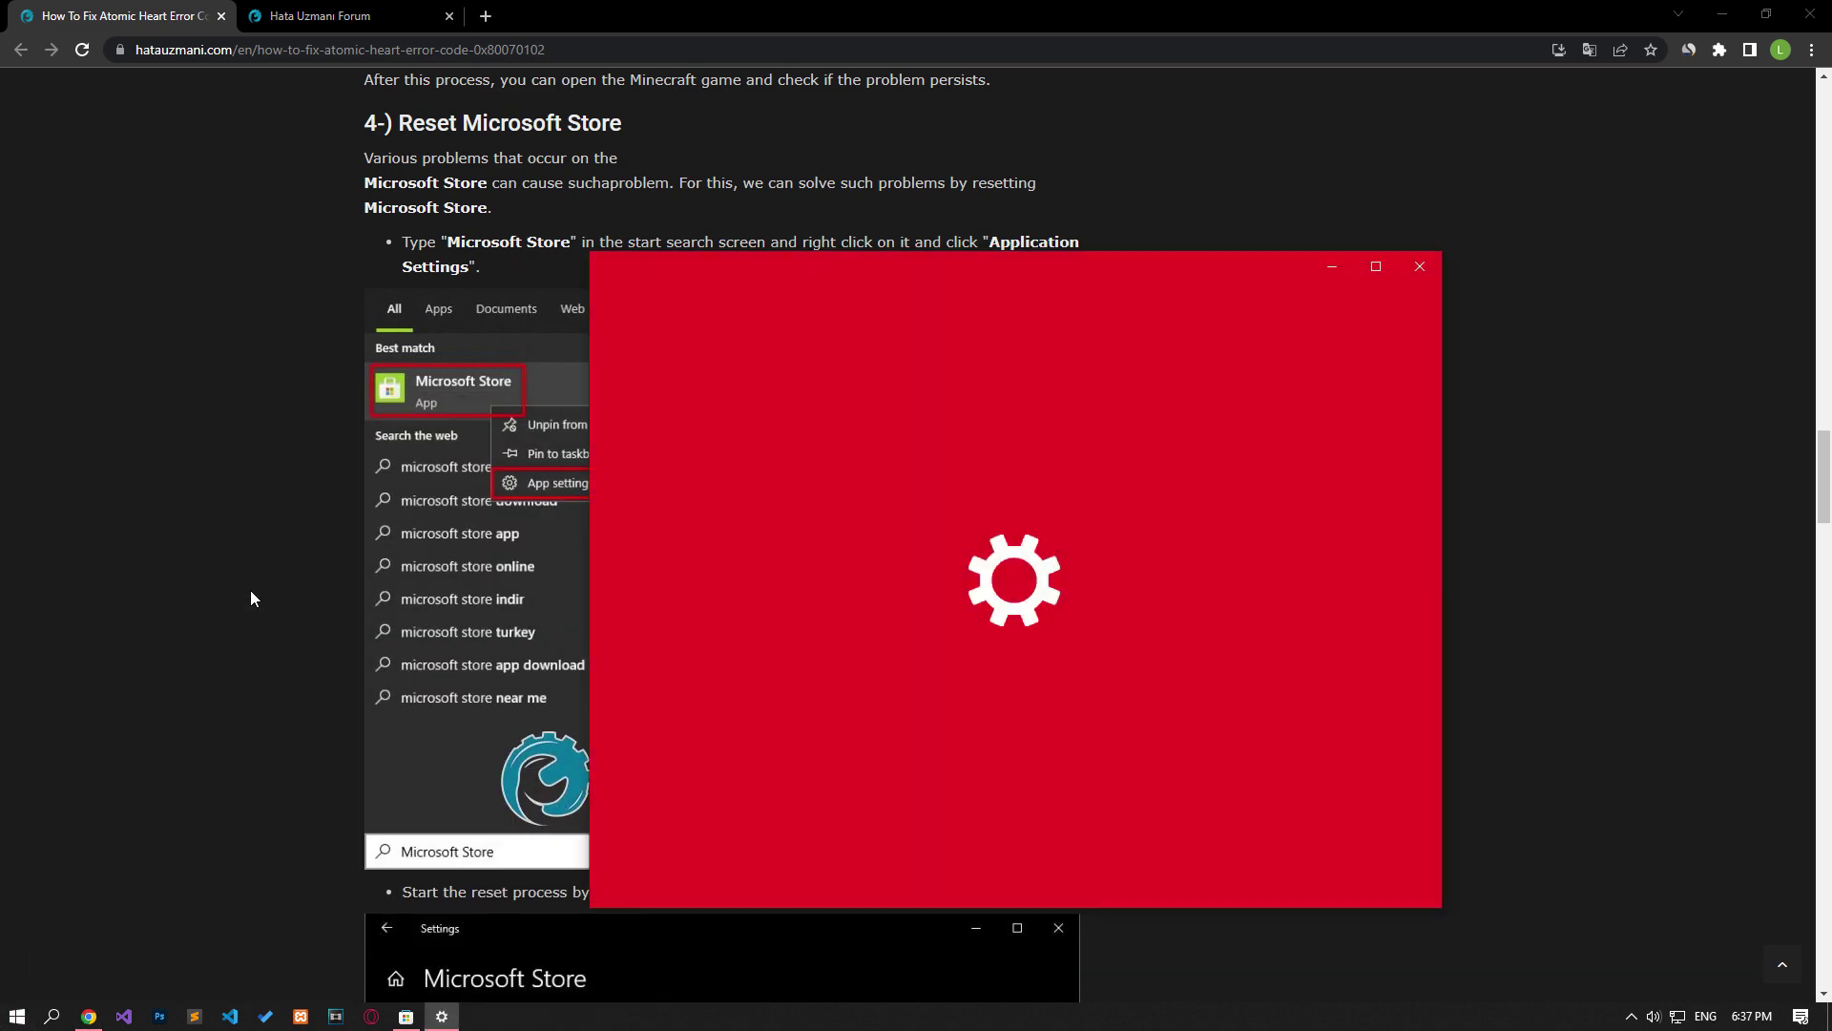
# Repair the Microsoft Store app, then reset it and confirm the reset
pyautogui.scroll(-6, 718, 624)
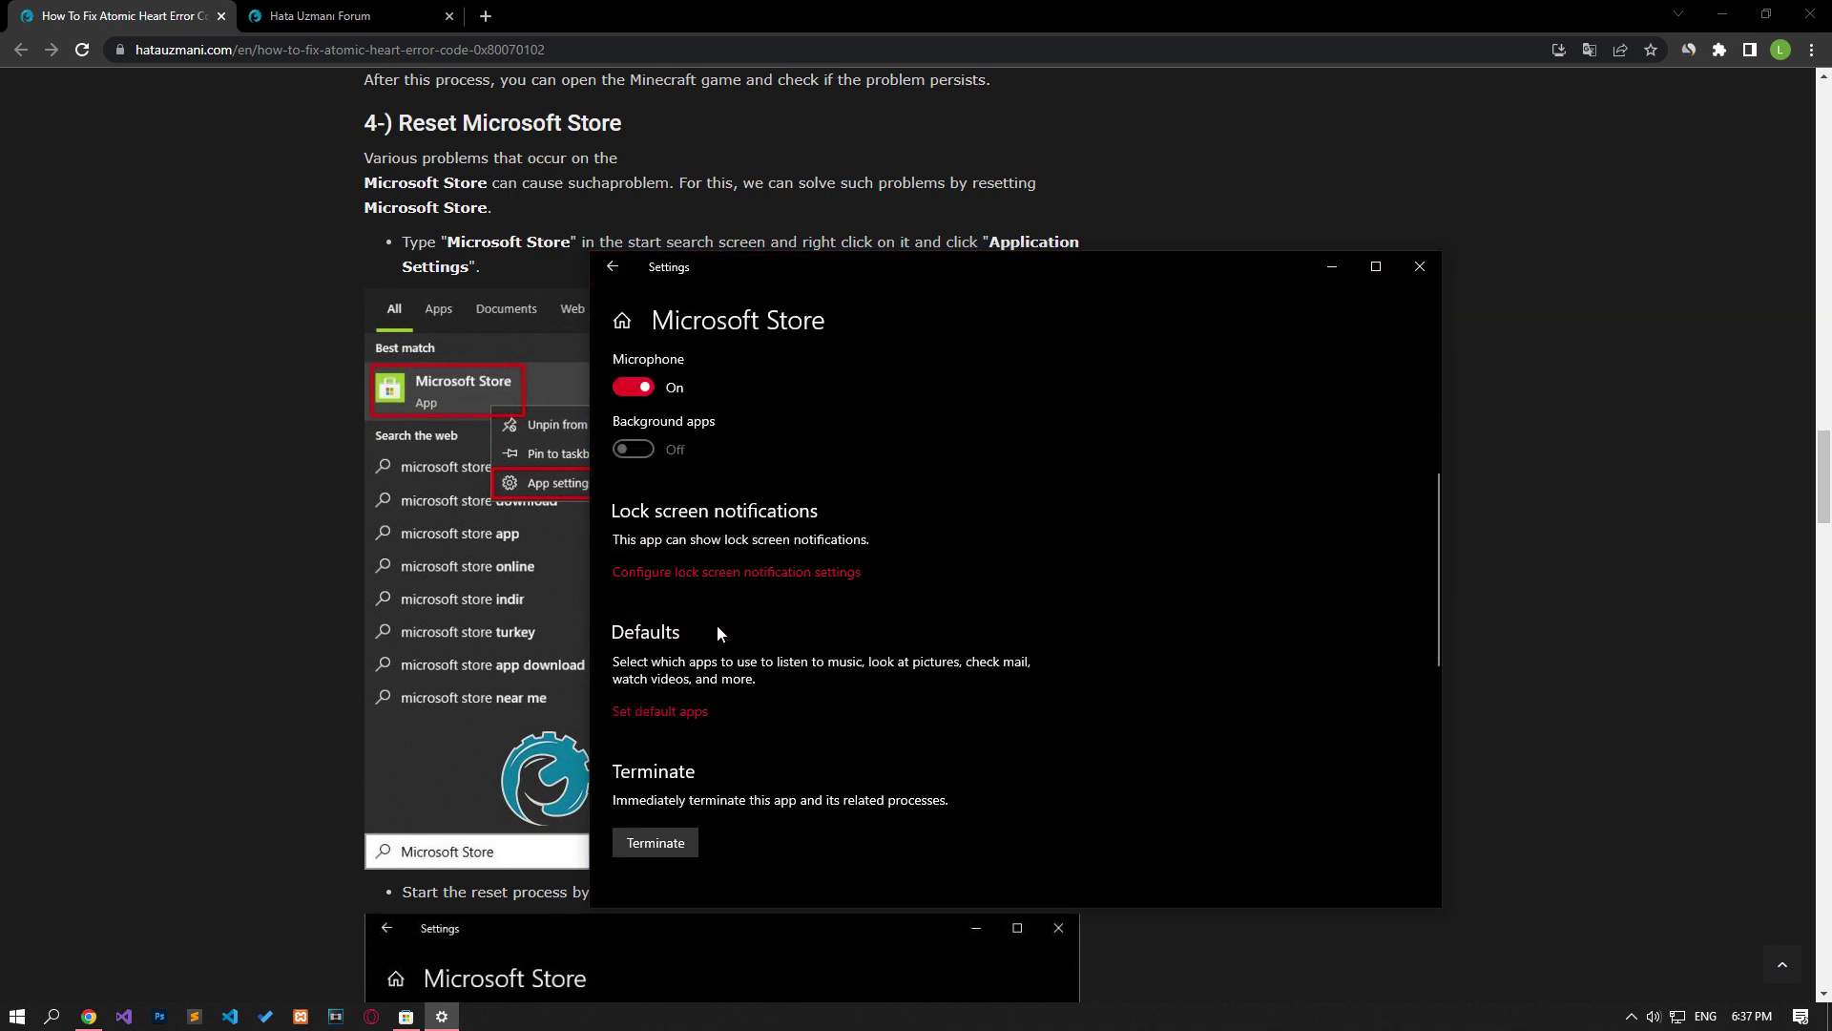
pyautogui.scroll(-3, 714, 626)
pyautogui.click(664, 496)
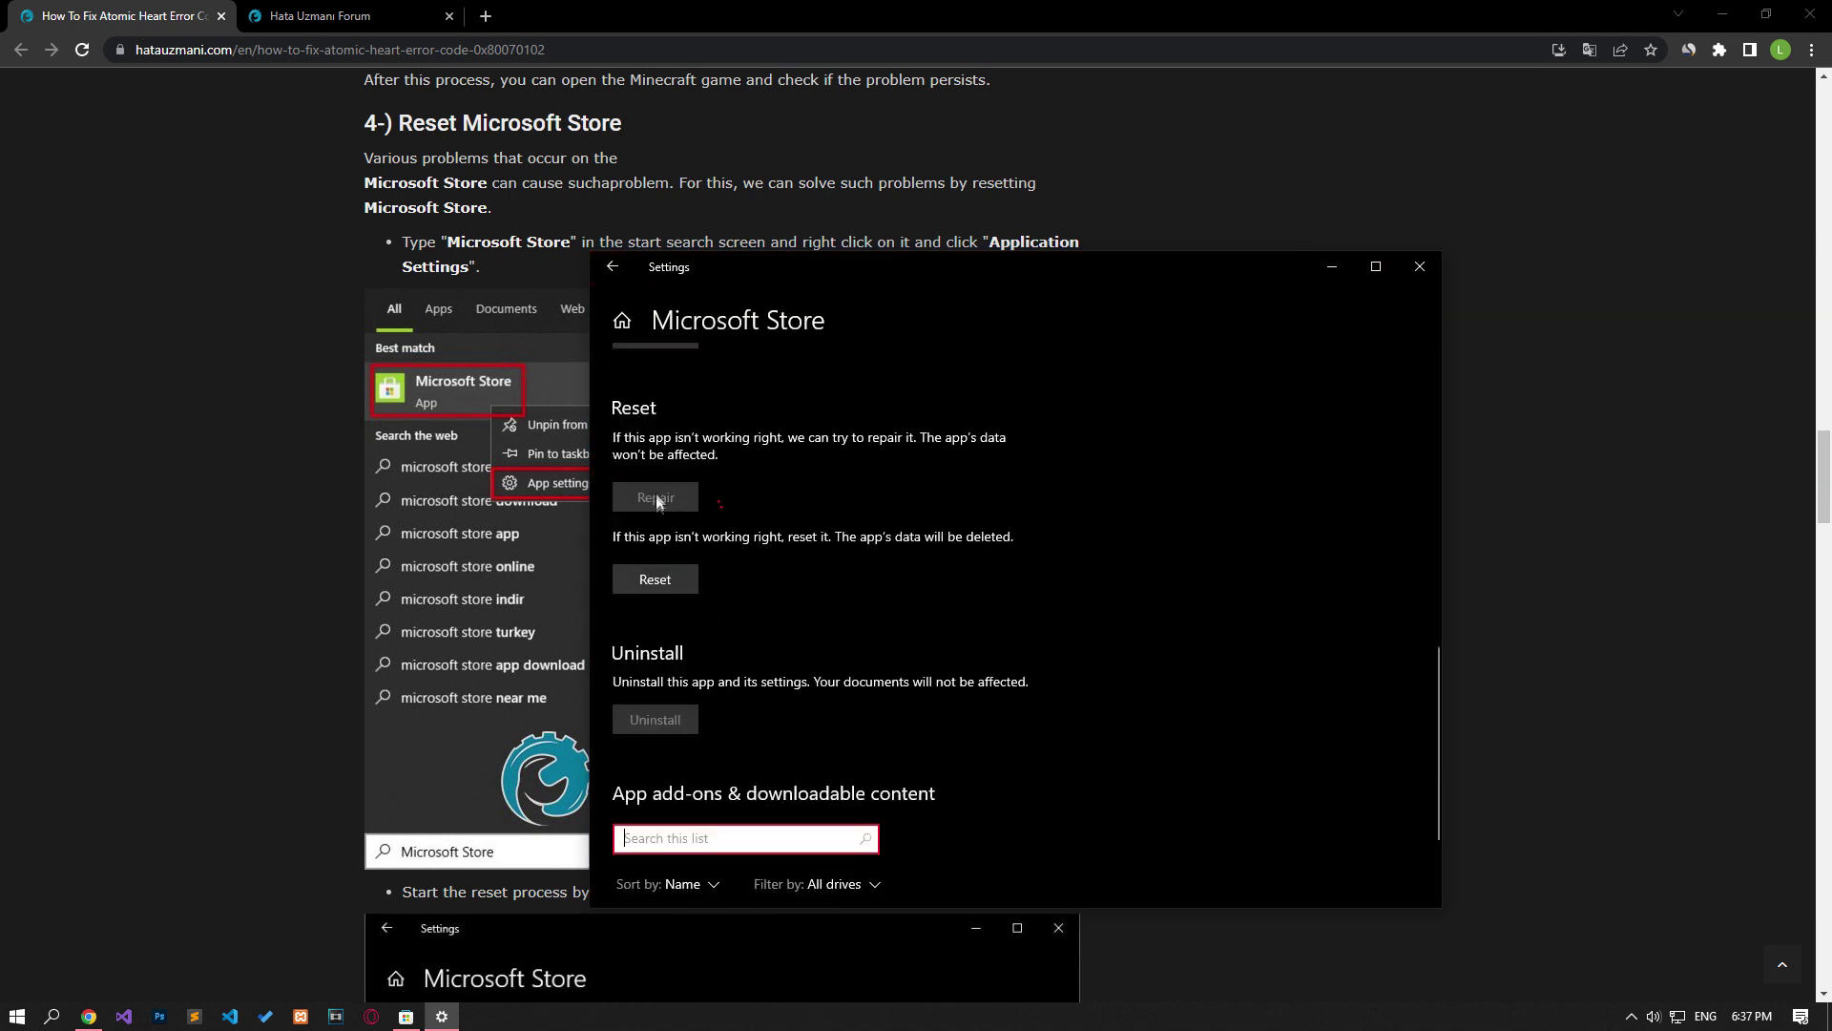
pyautogui.click(689, 580)
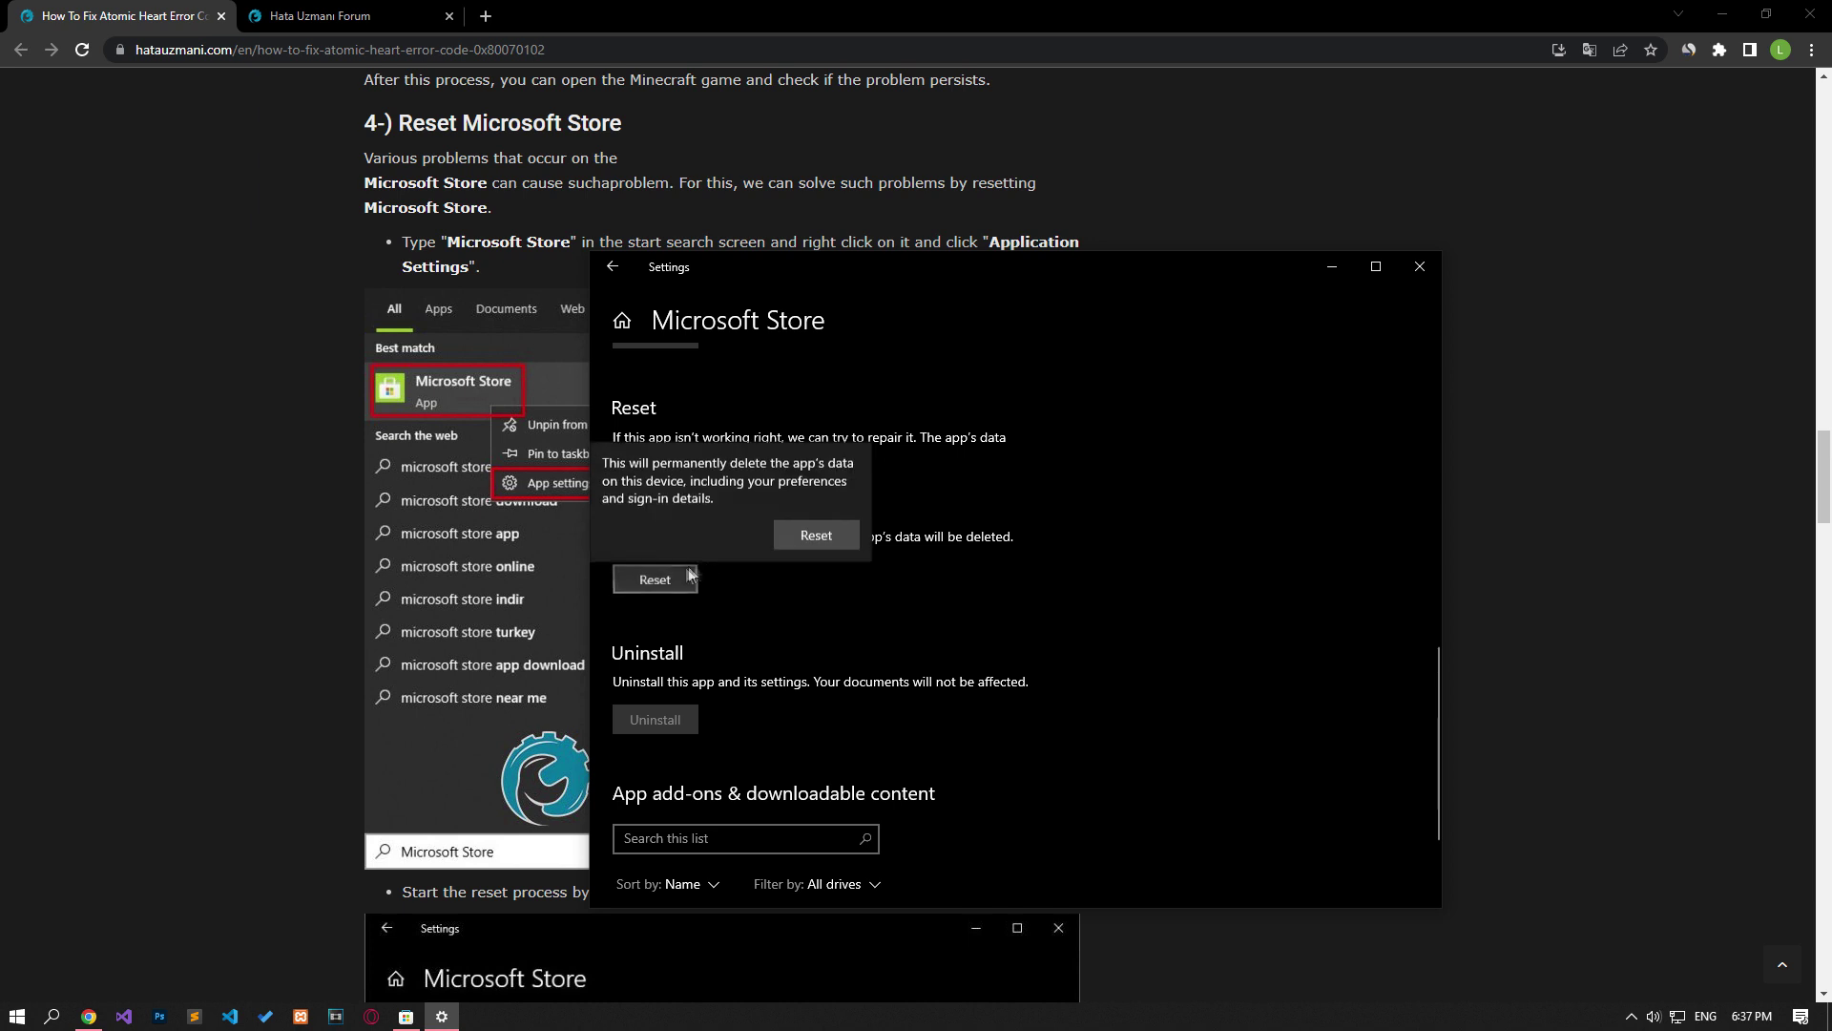
pyautogui.click(814, 534)
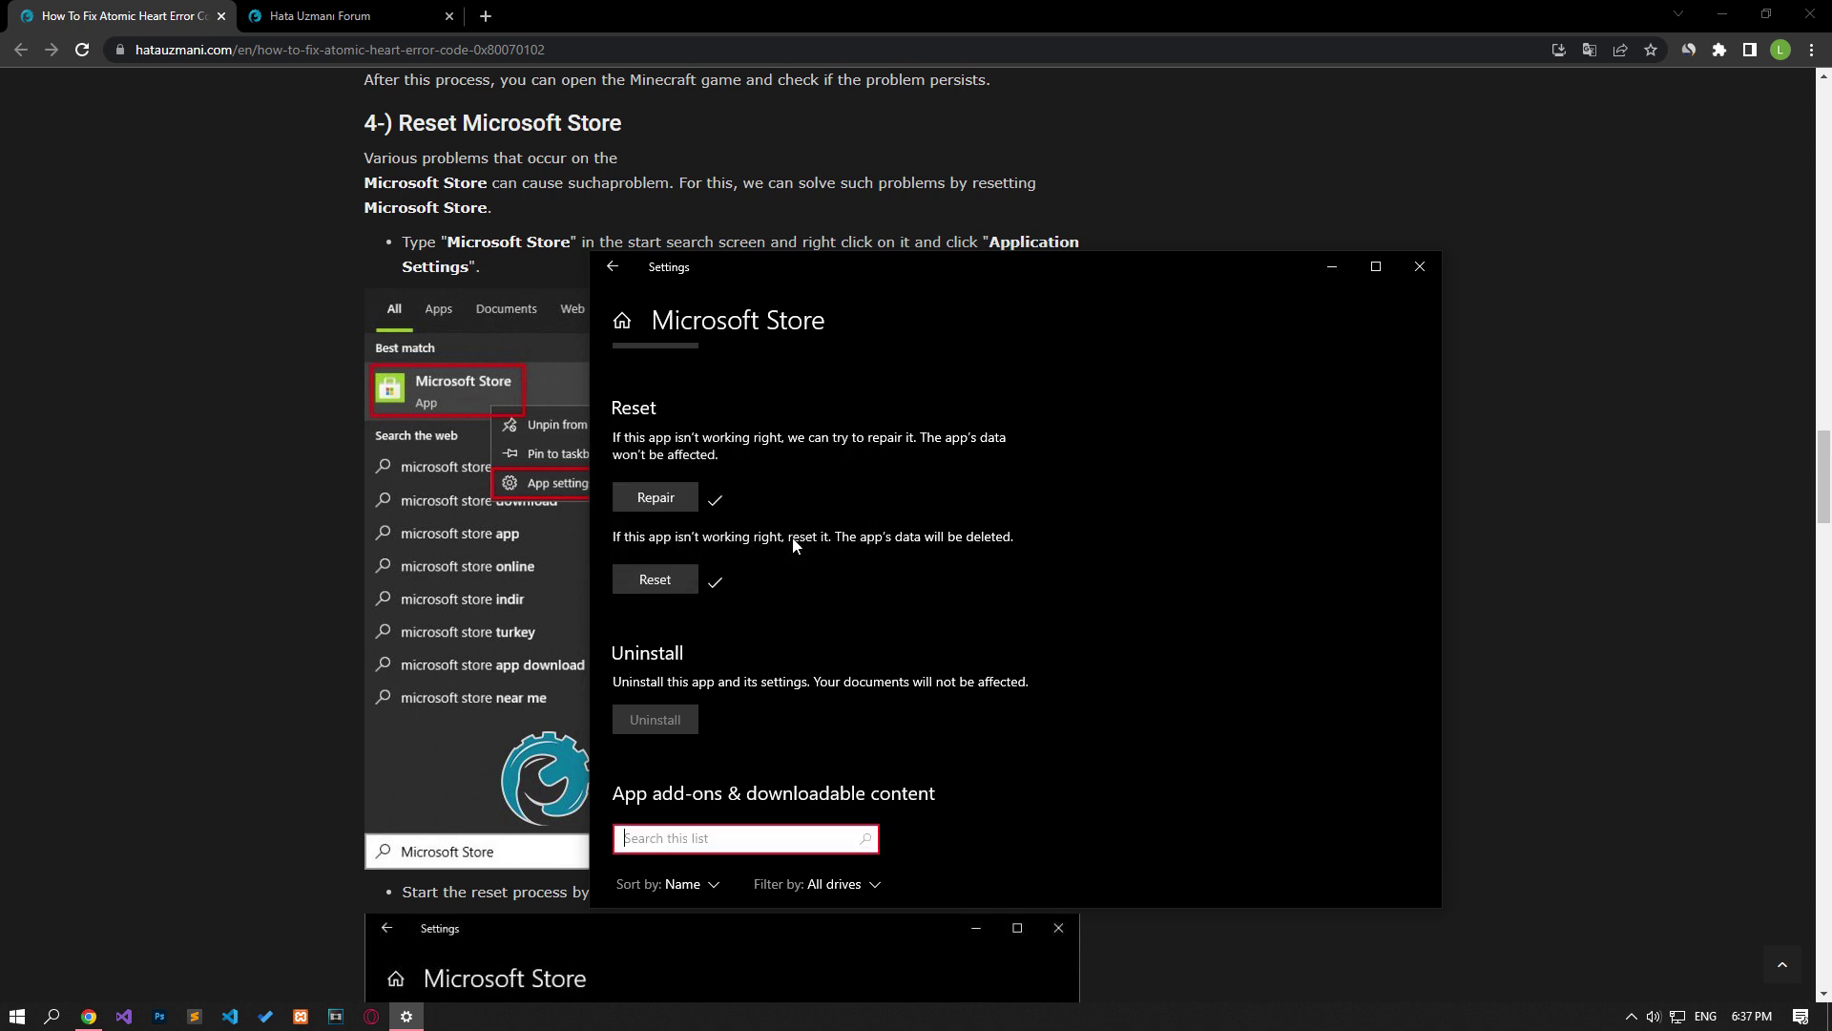
pyautogui.click(17, 1015)
# Open Xbox Game Bar app settings, repair it, then reset and confirm
pyautogui.write('xbox game')
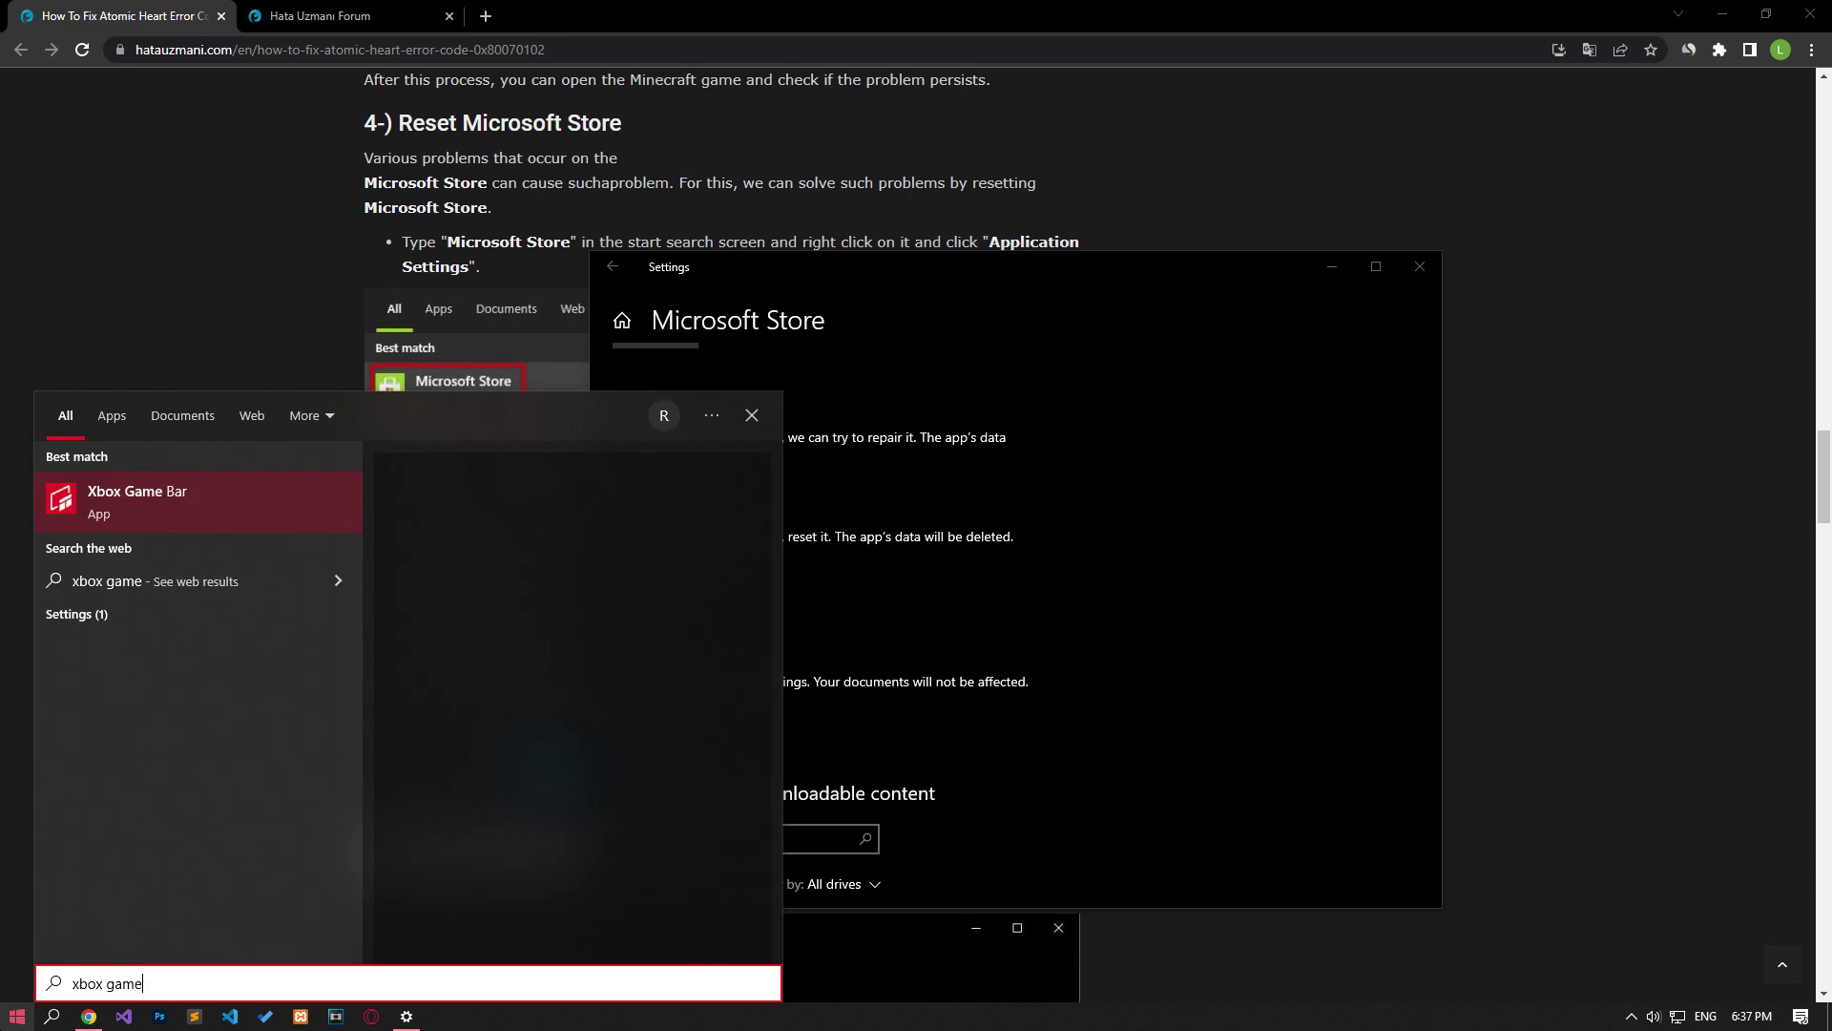
pyautogui.rightClick(162, 519)
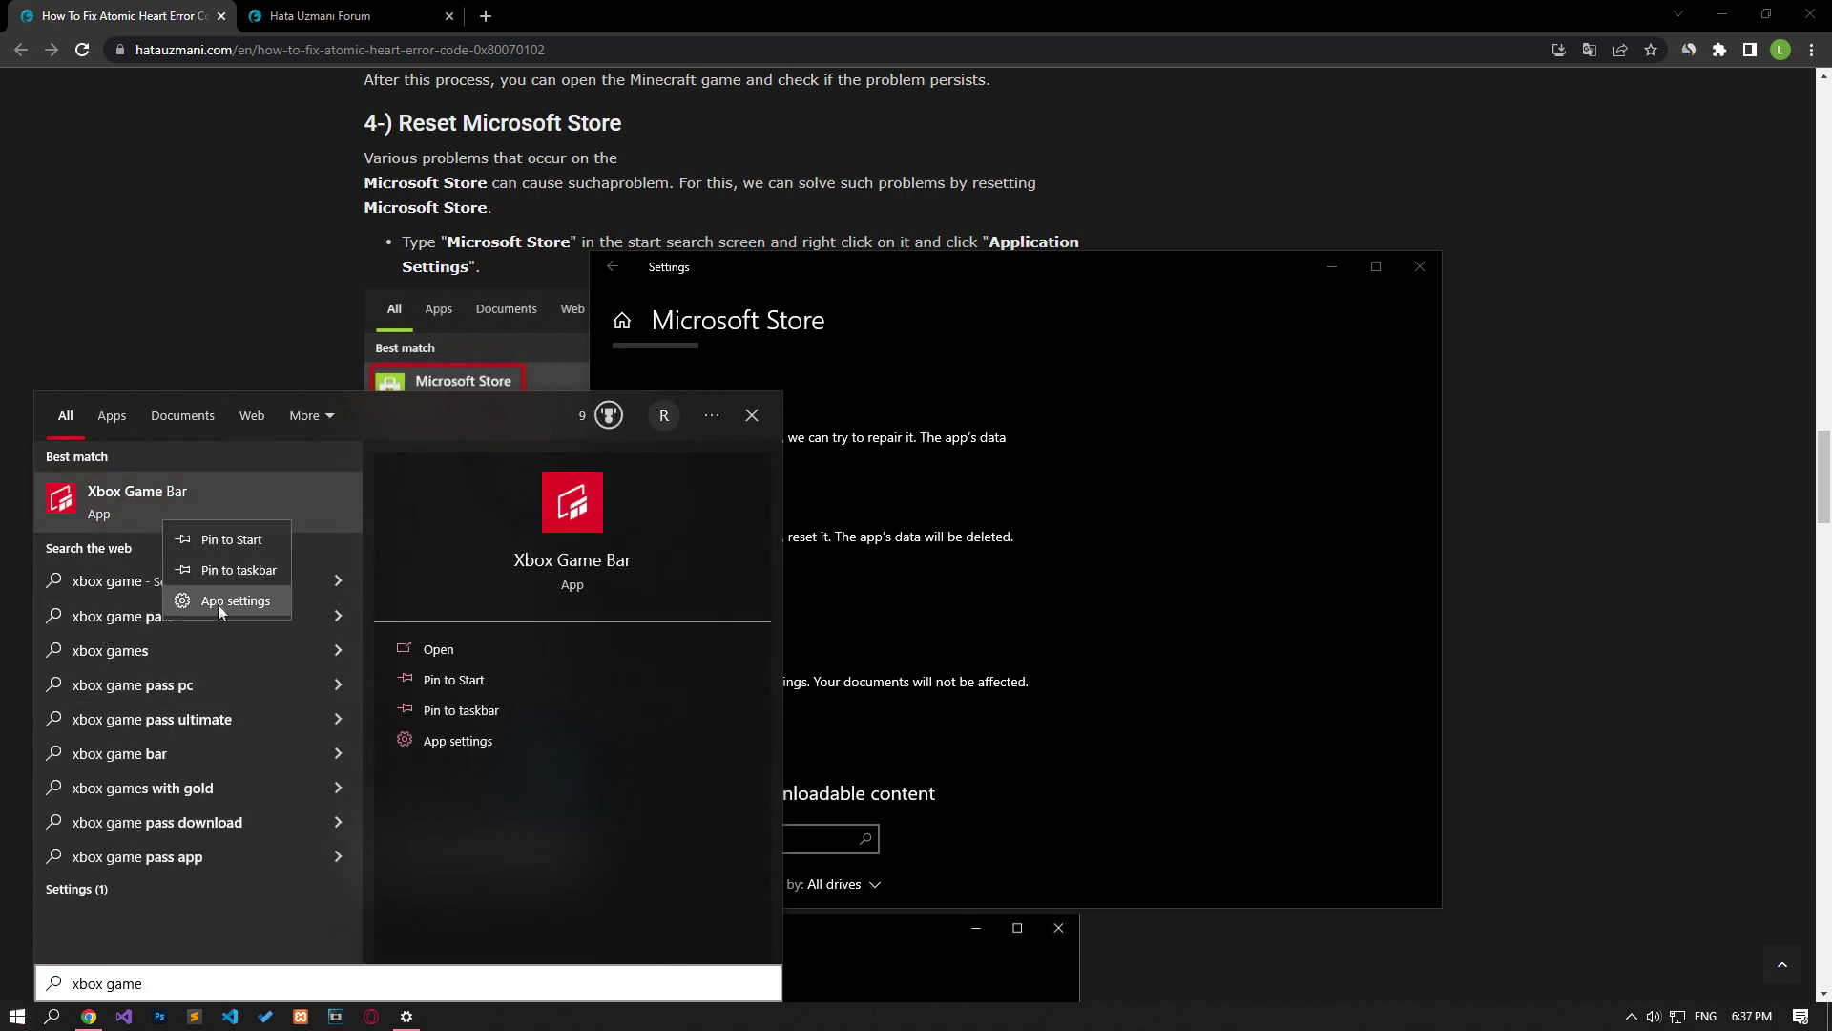
pyautogui.click(218, 601)
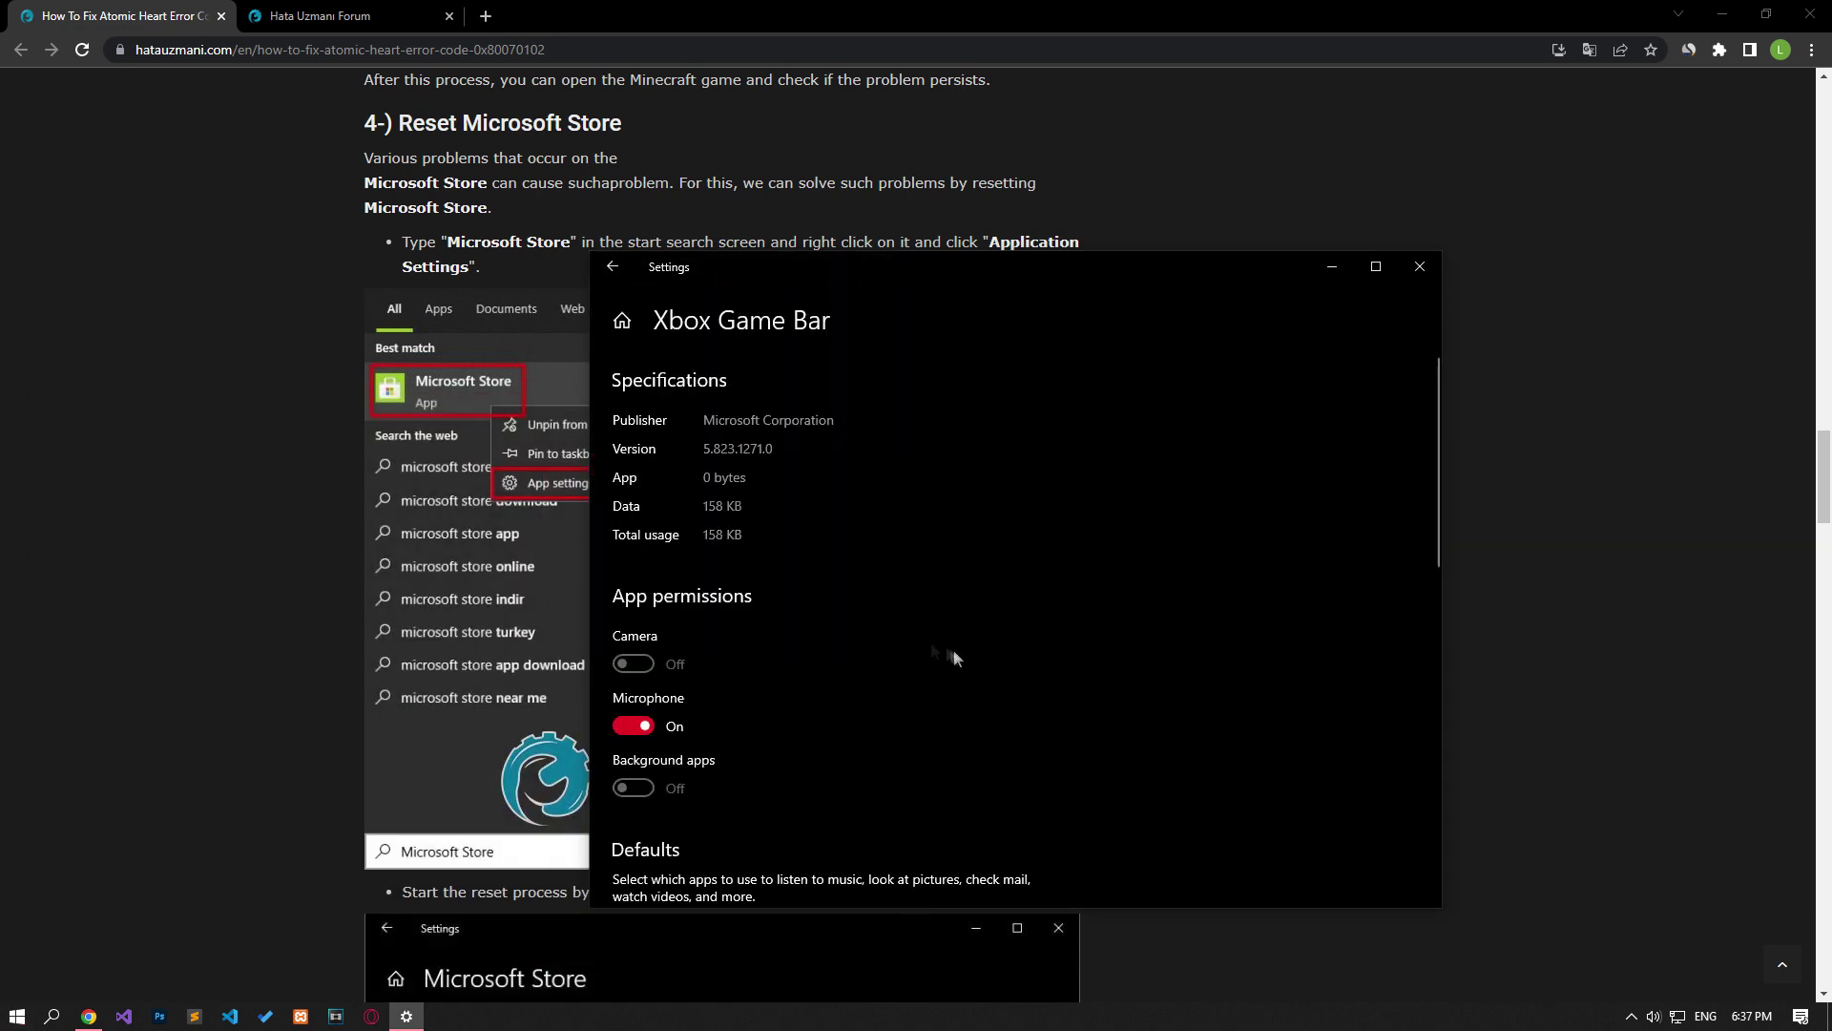
pyautogui.scroll(-6, 953, 650)
pyautogui.click(645, 542)
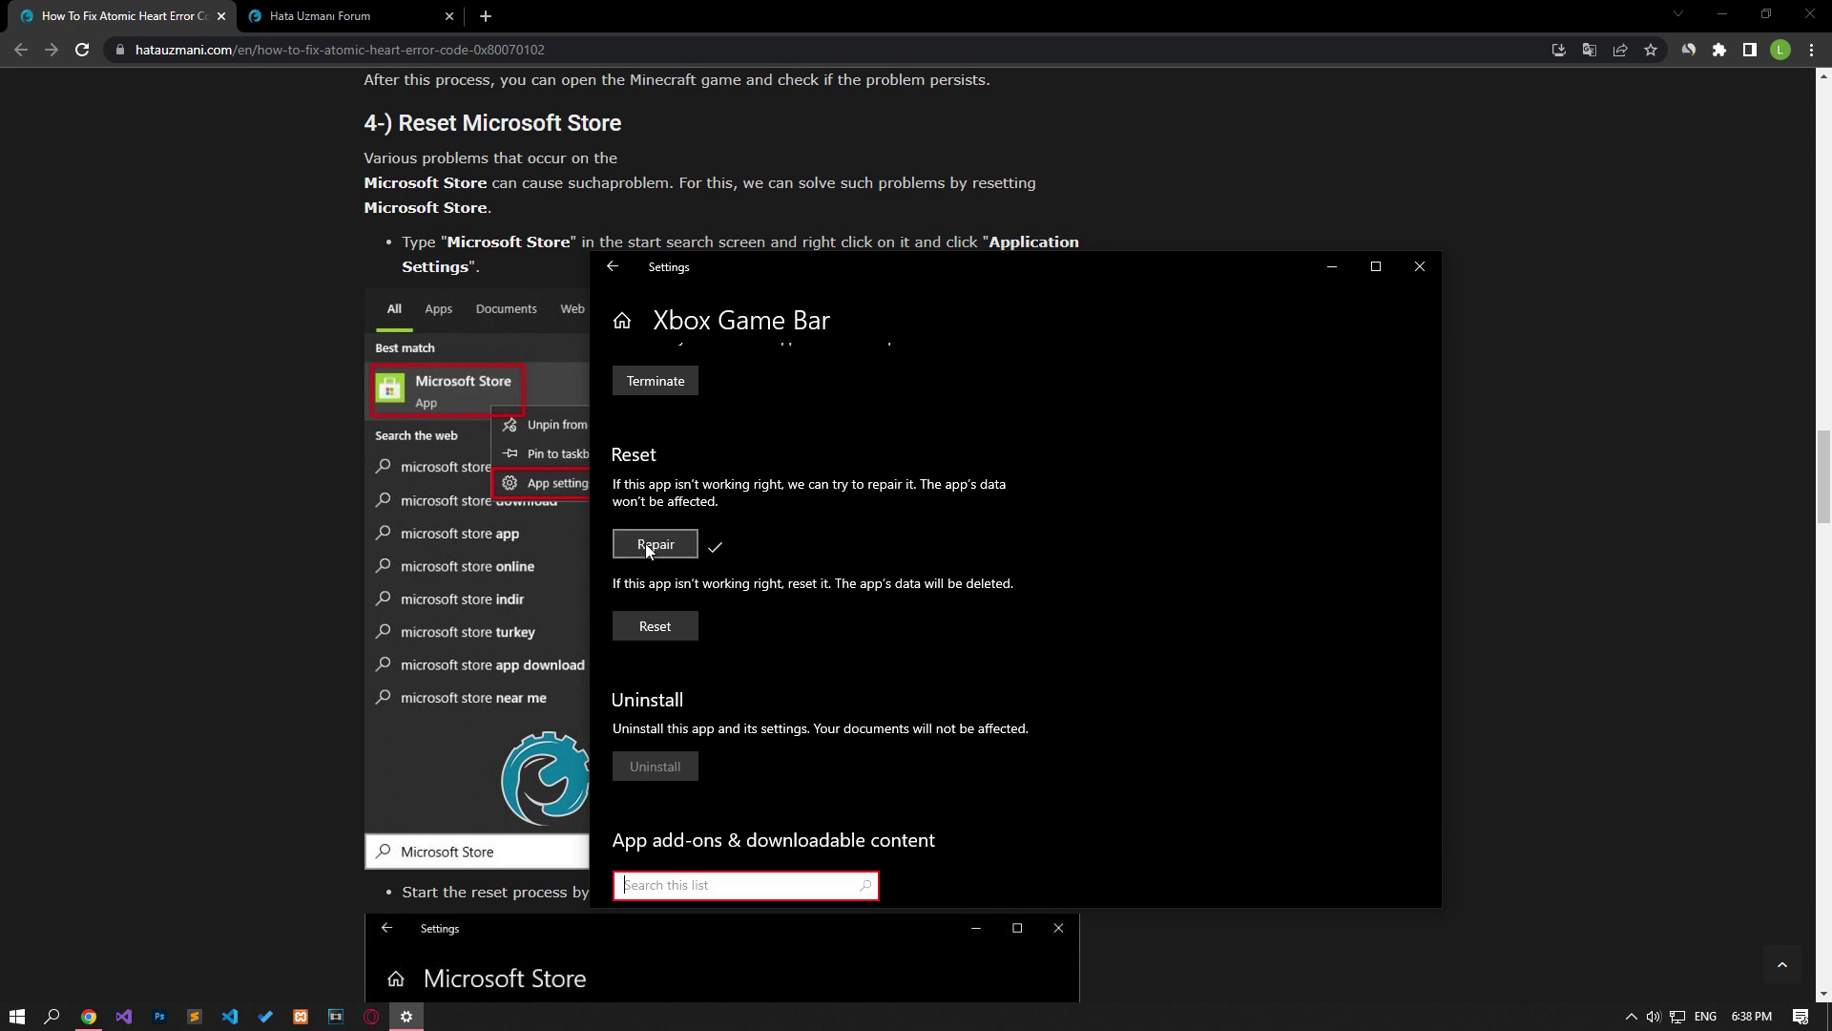
pyautogui.click(662, 632)
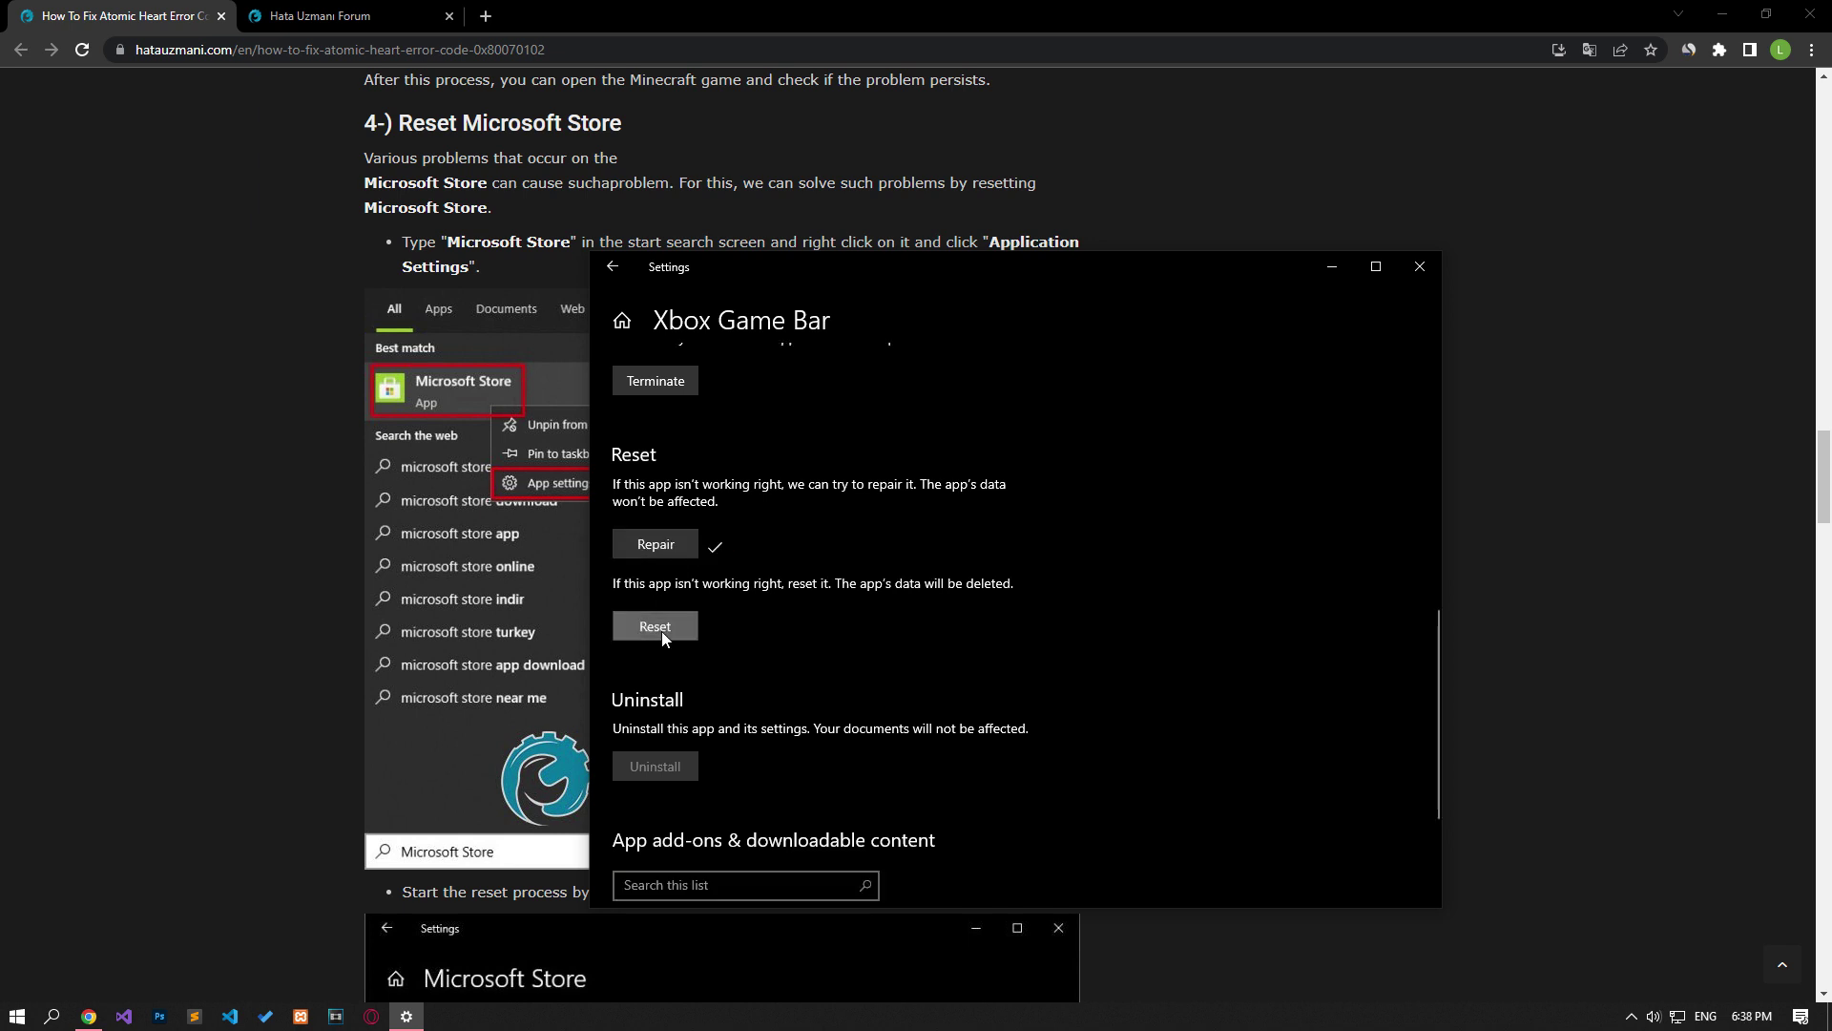
pyautogui.click(799, 584)
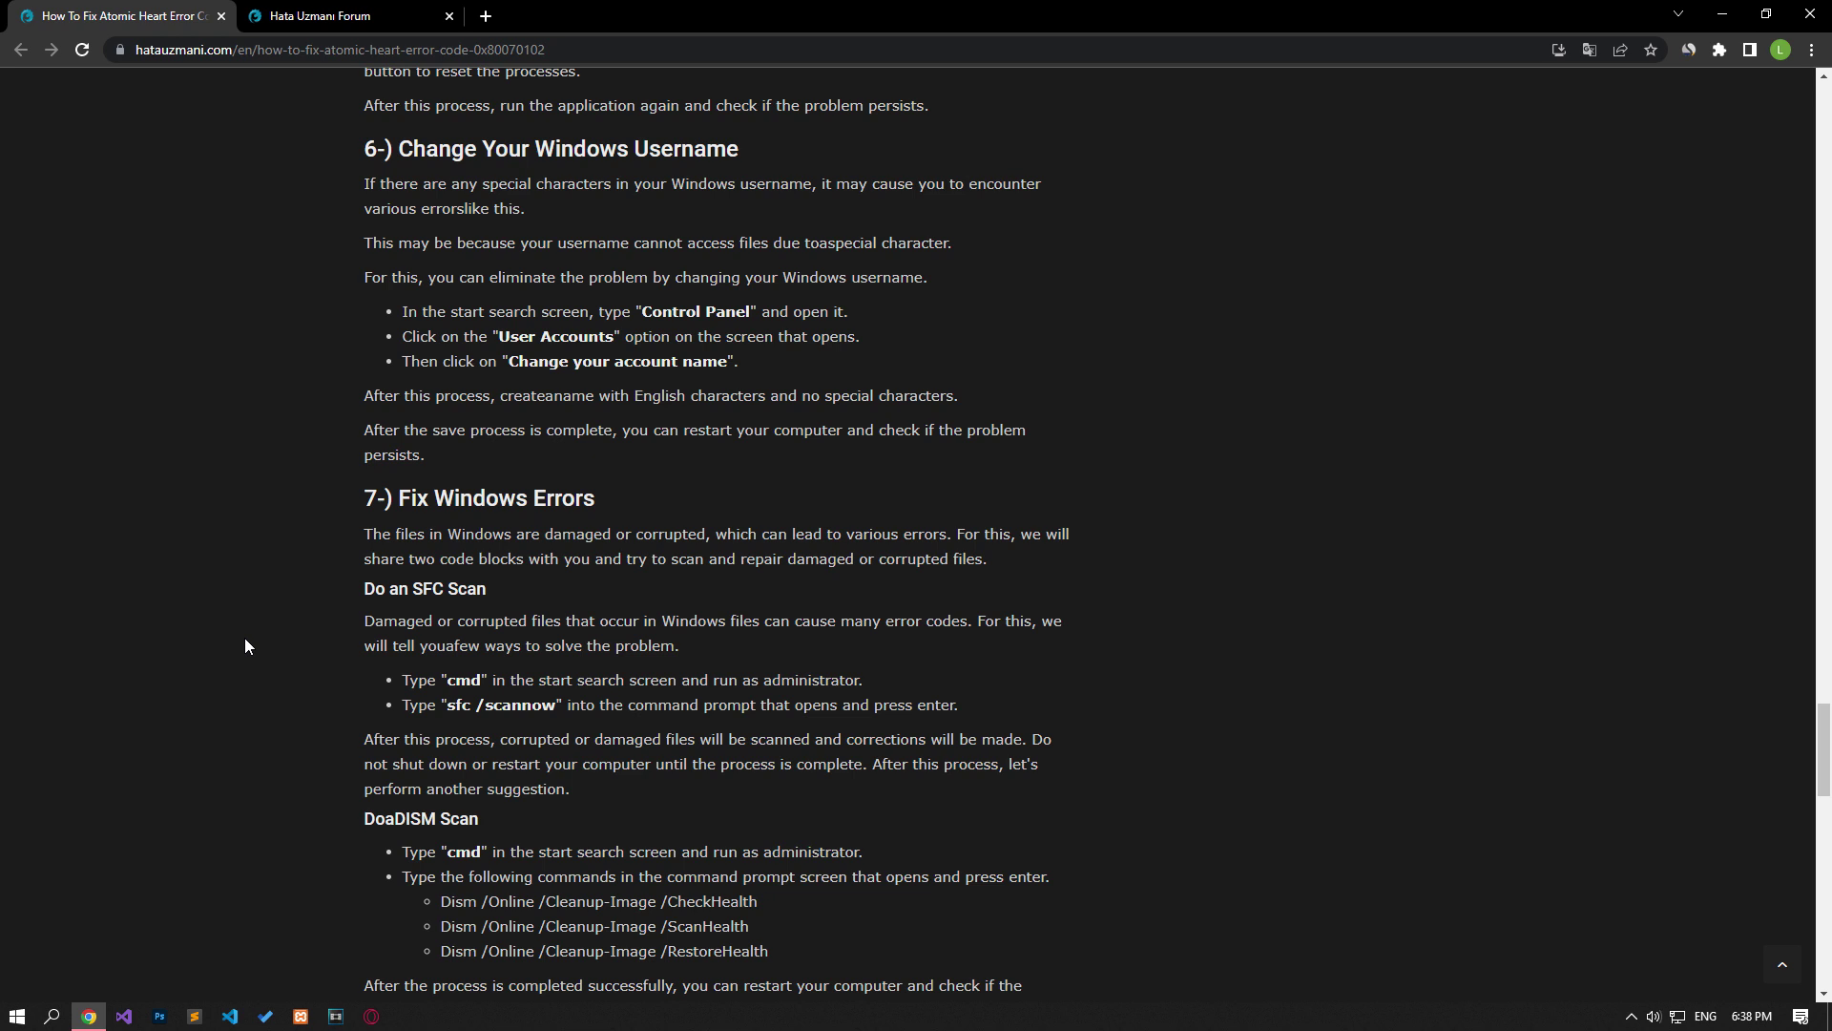
# Reach Control Panel's Change Your Name page under User Accounts and close it unchanged
pyautogui.press('super')
pyautogui.write('control')
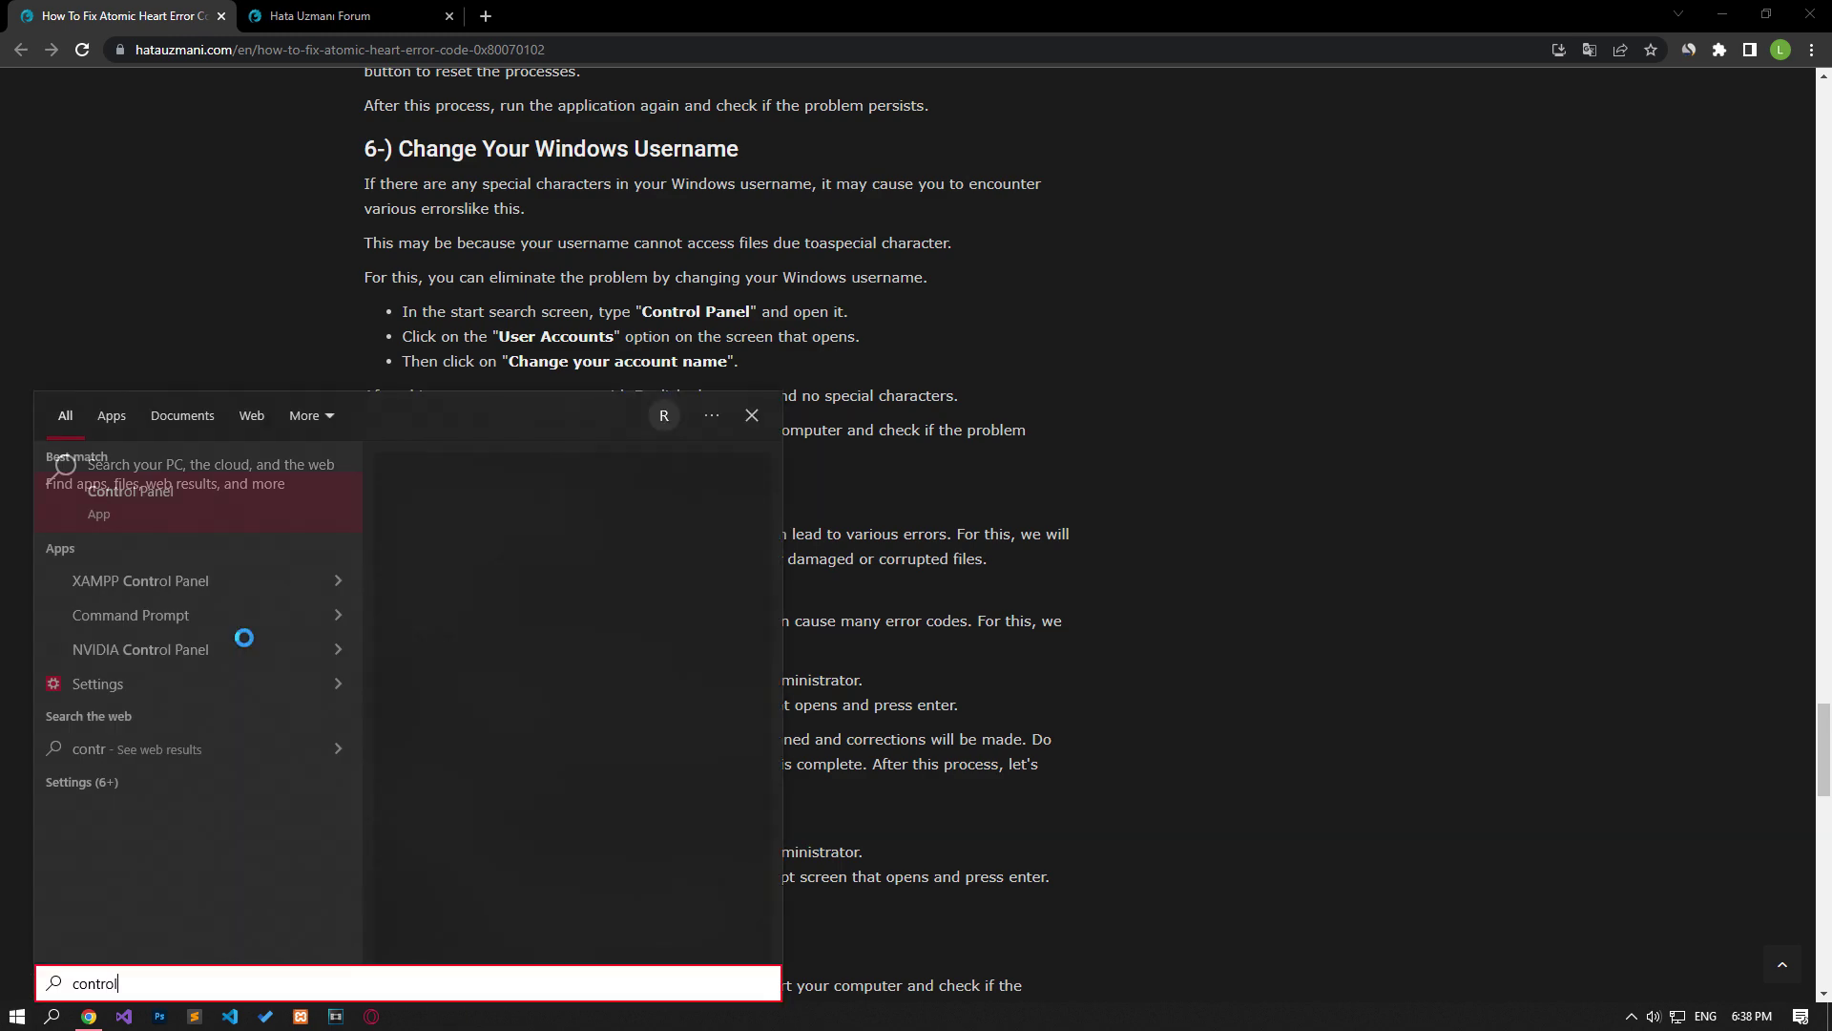
pyautogui.click(189, 516)
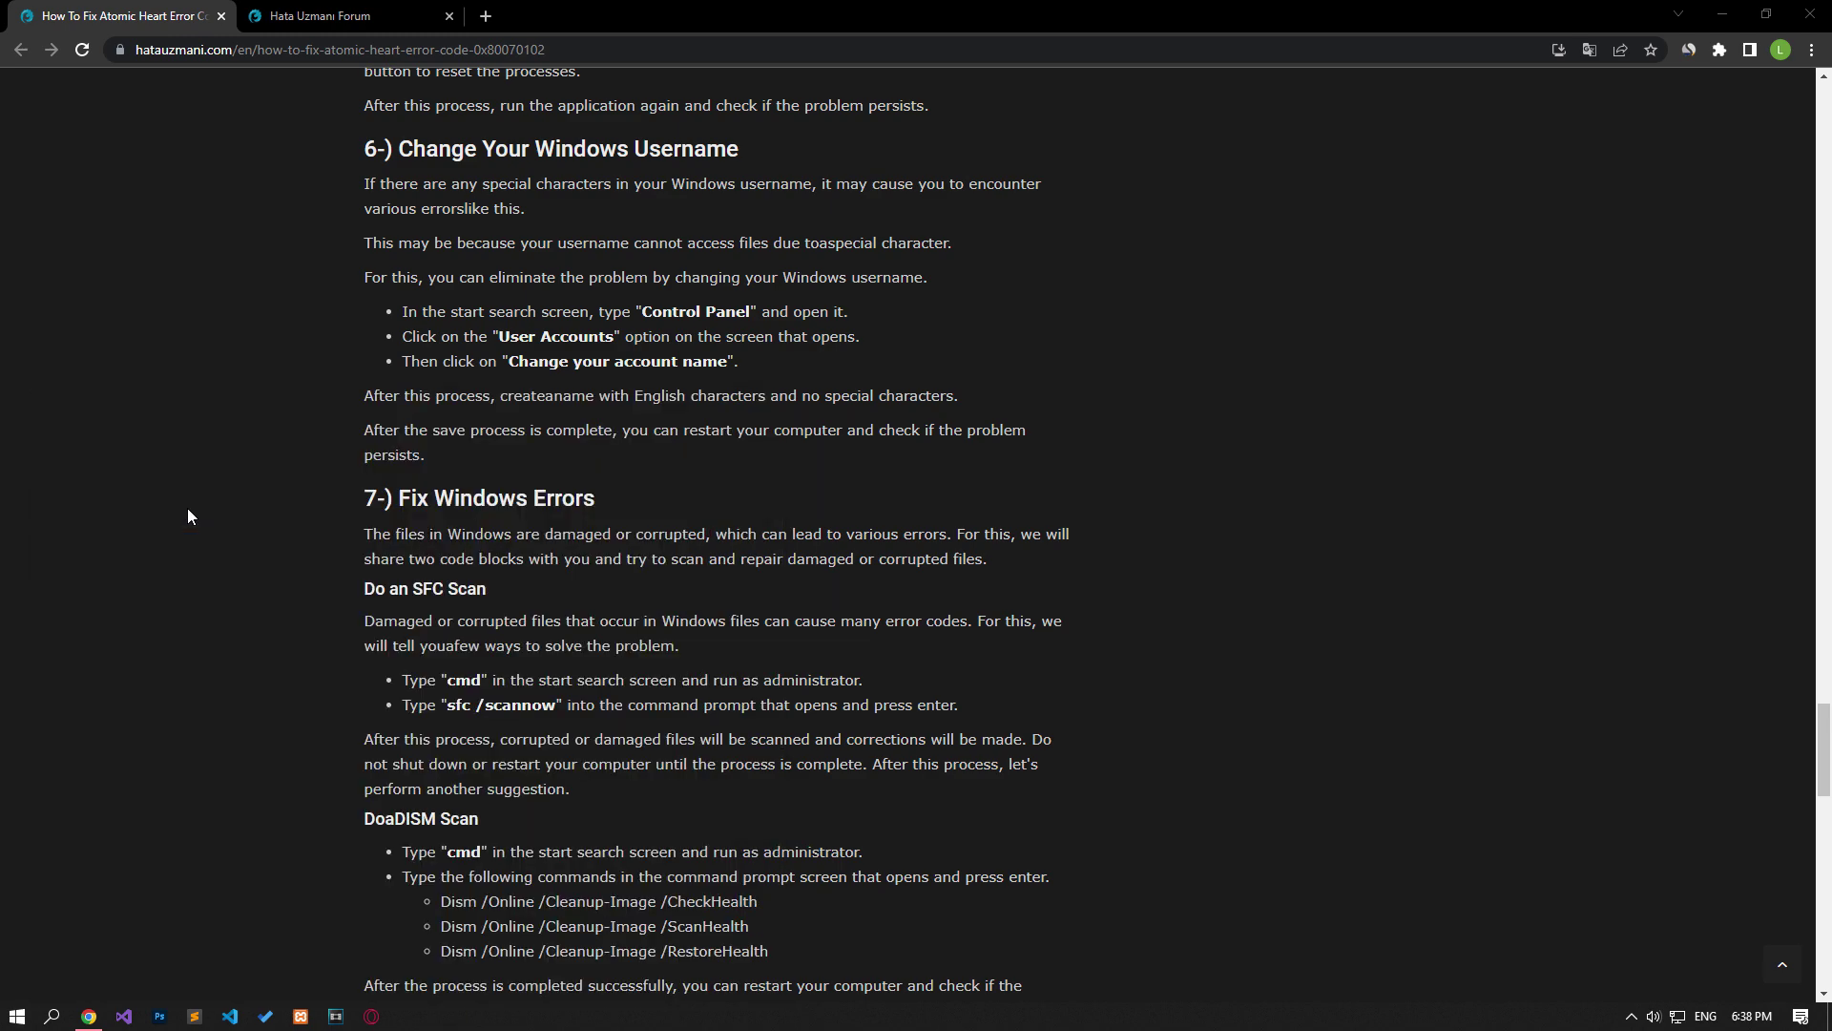
pyautogui.click(1181, 413)
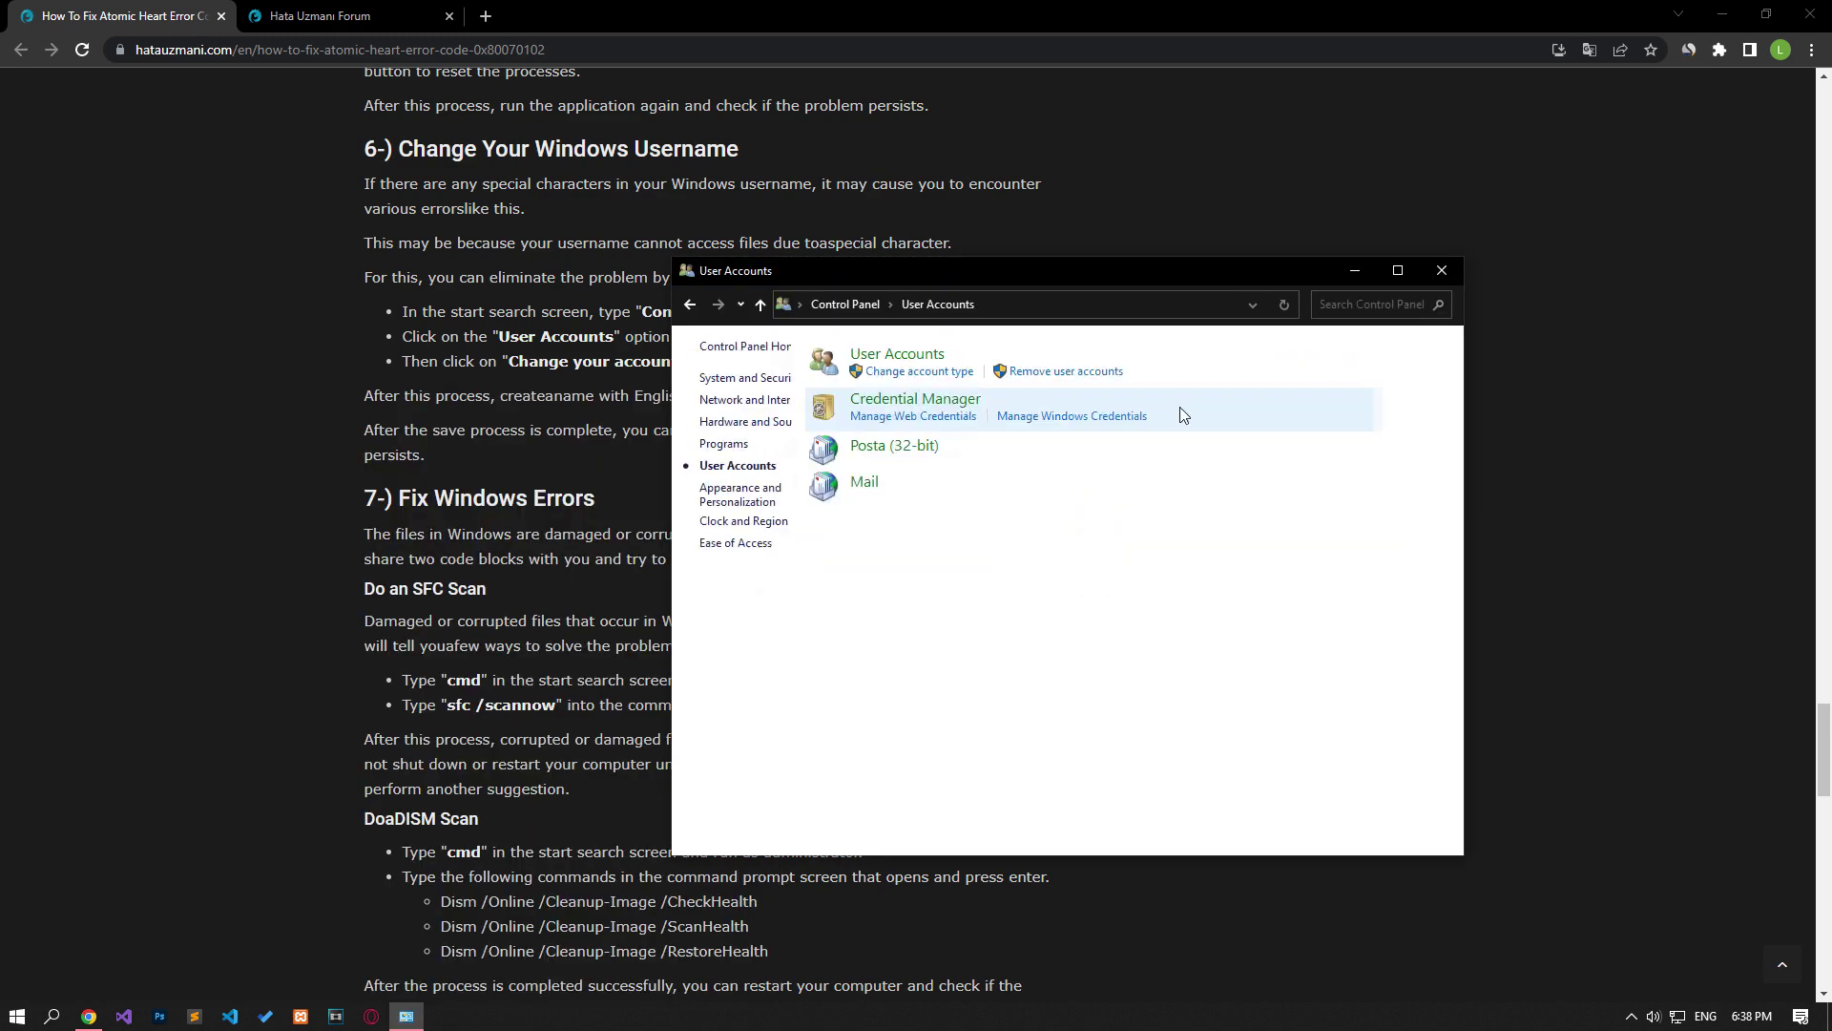
pyautogui.click(968, 359)
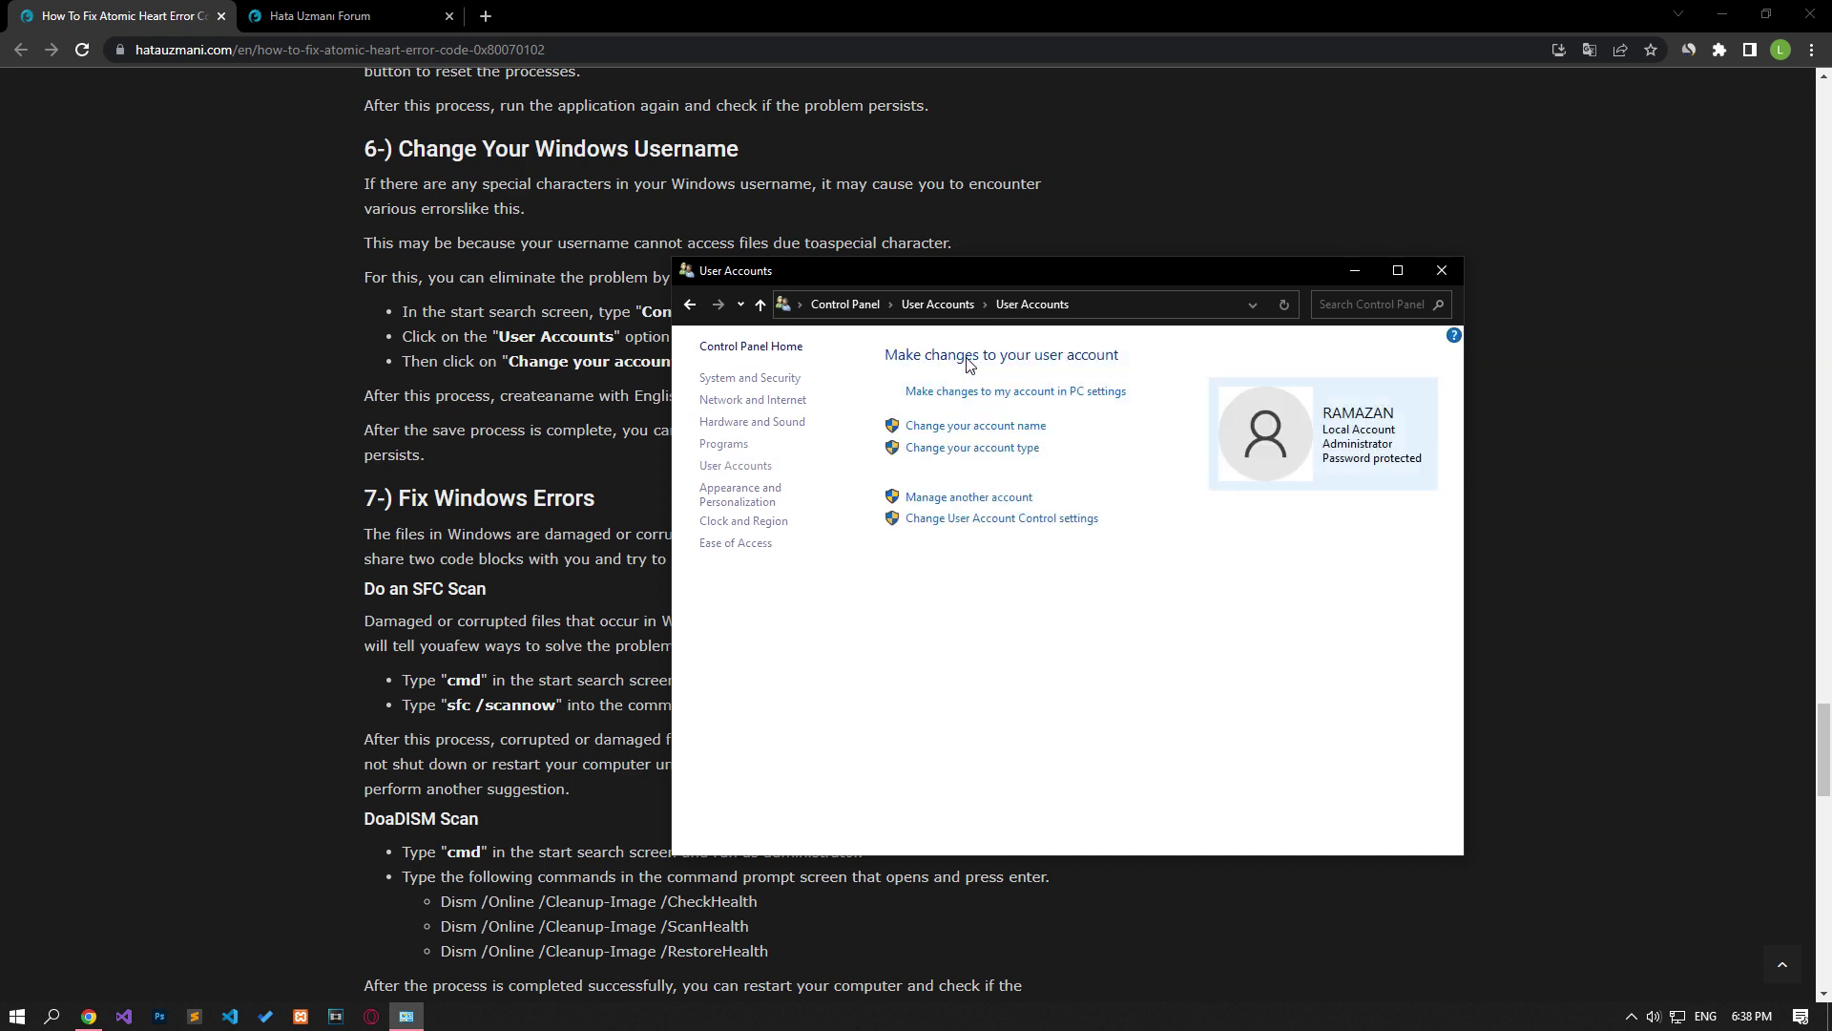
pyautogui.click(992, 430)
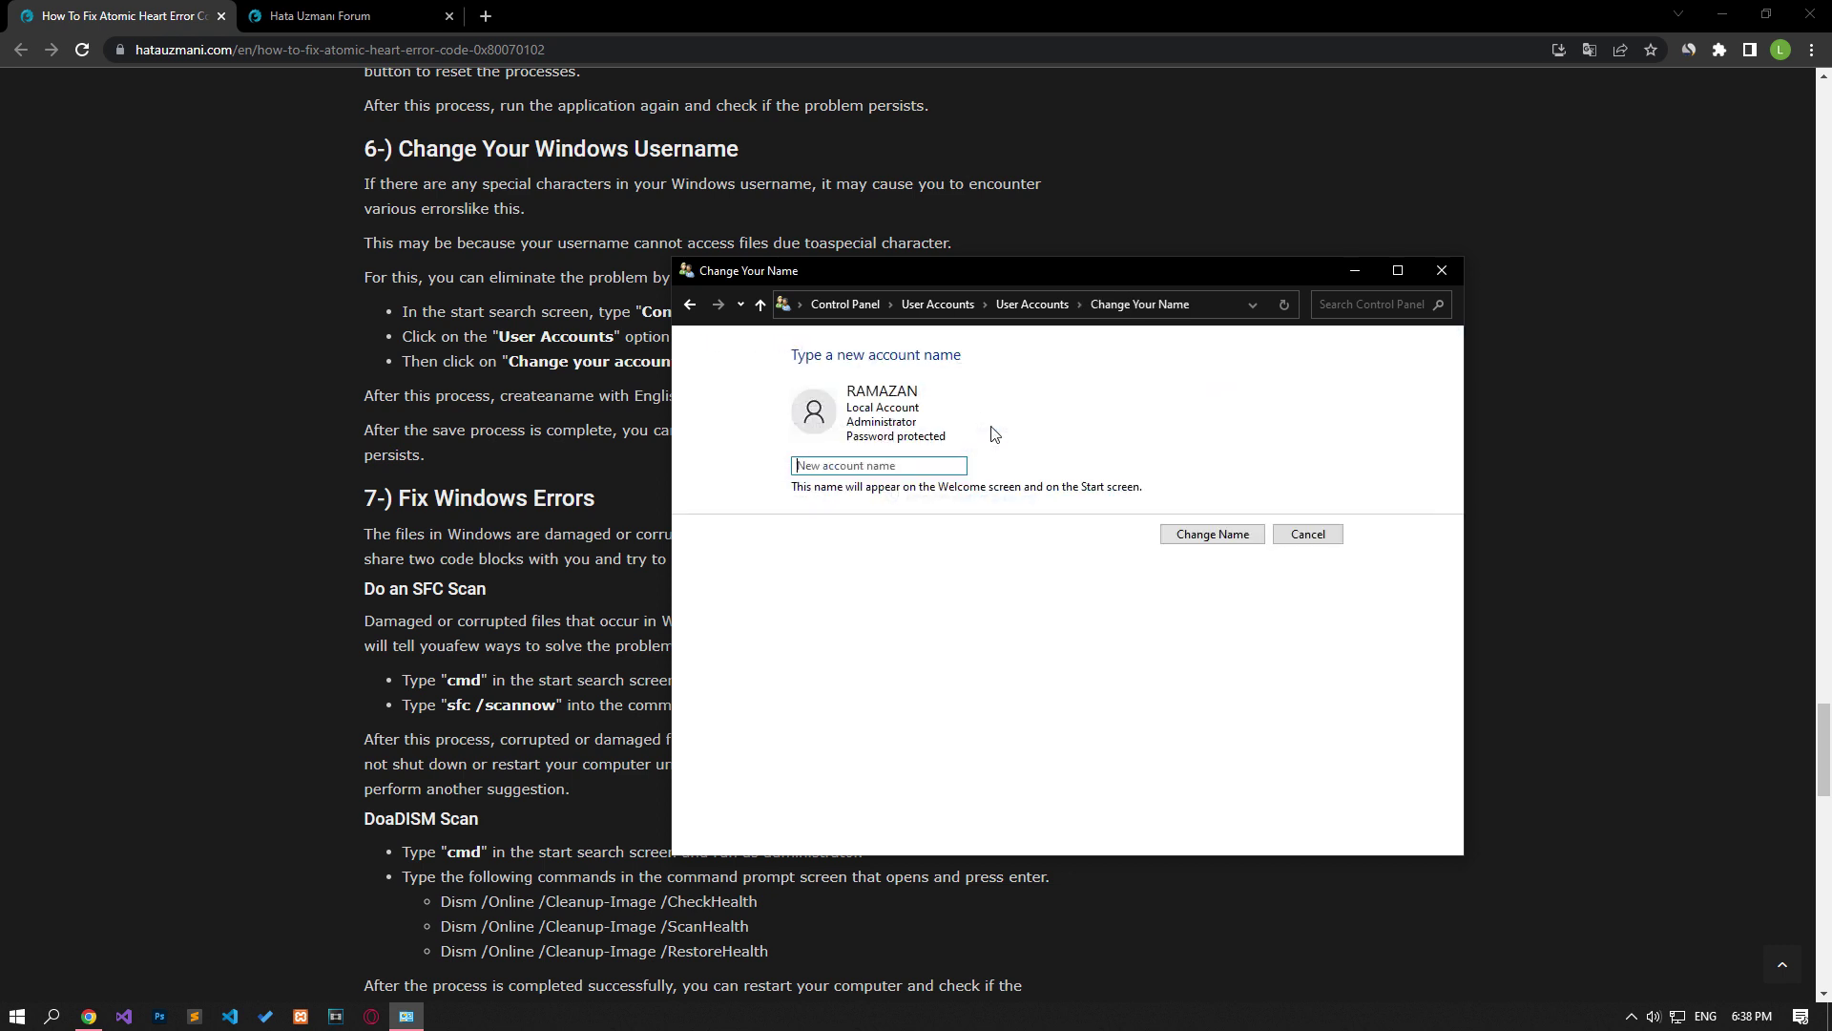
pyautogui.click(1443, 271)
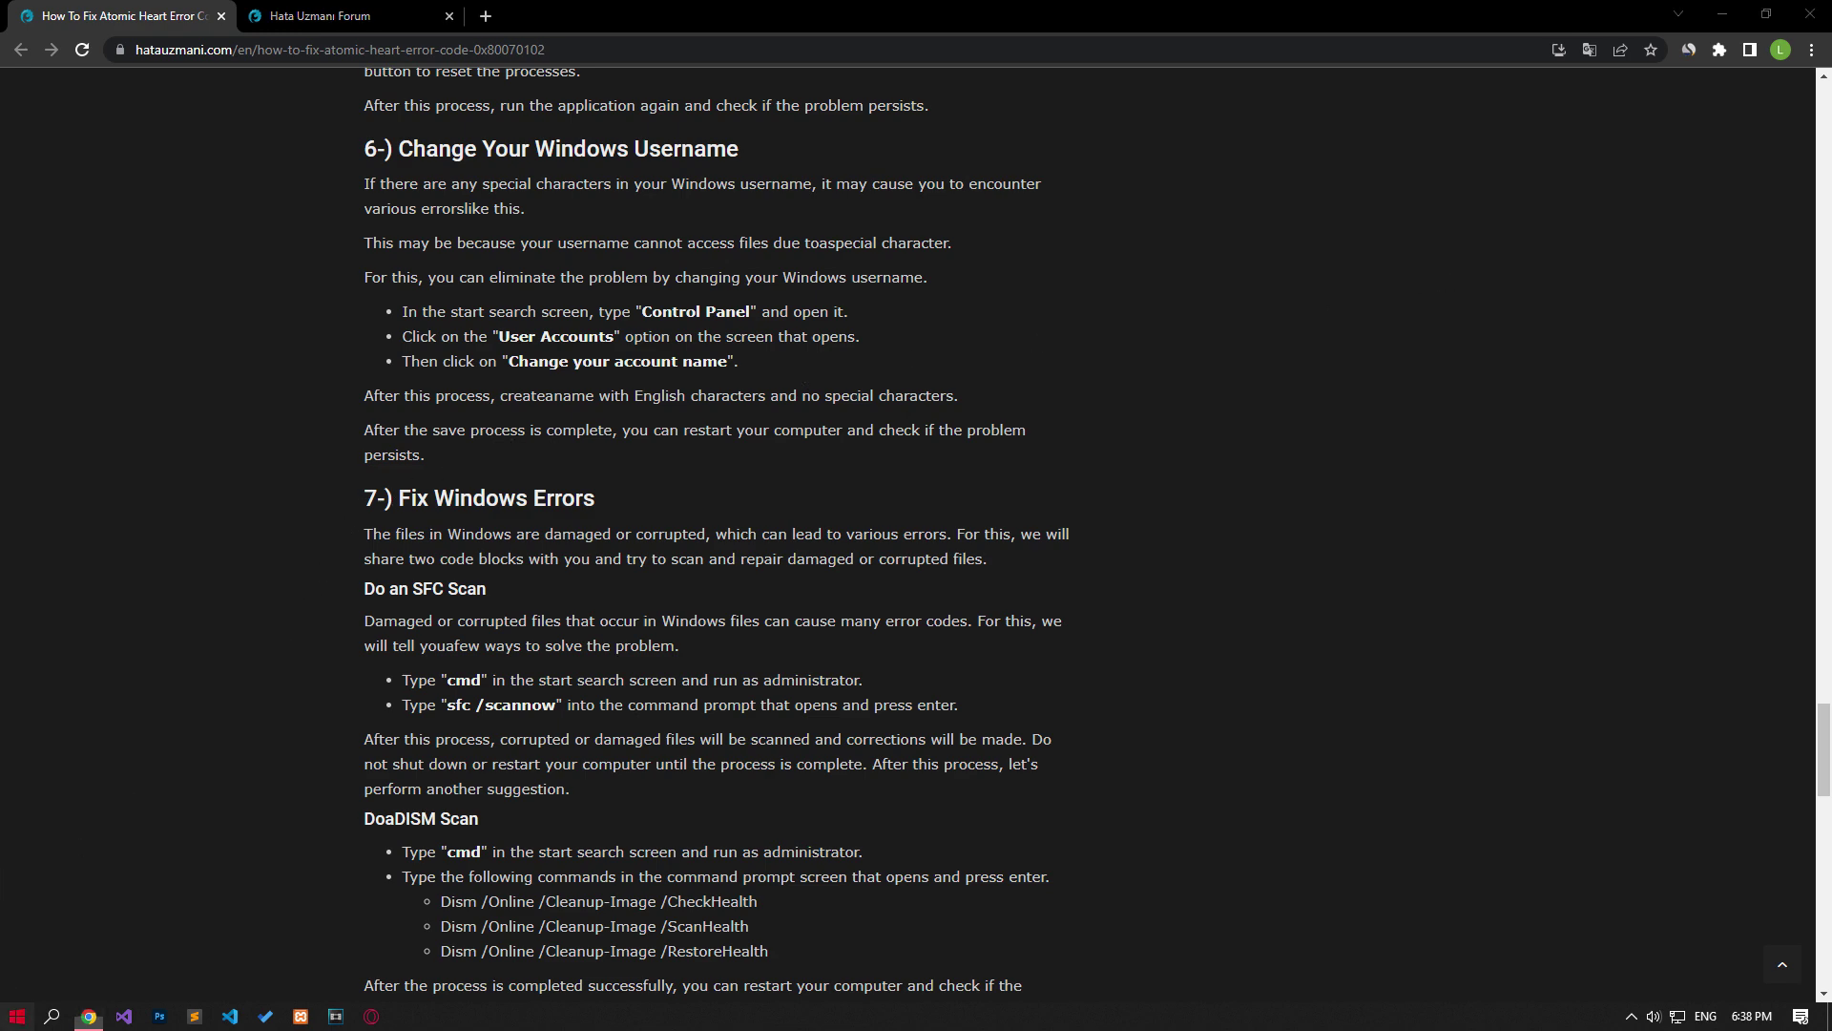
pyautogui.click(16, 1015)
# Dismiss the Start power menu, scroll the article to Fix Windows Errors, and search cmd
pyautogui.click(24, 979)
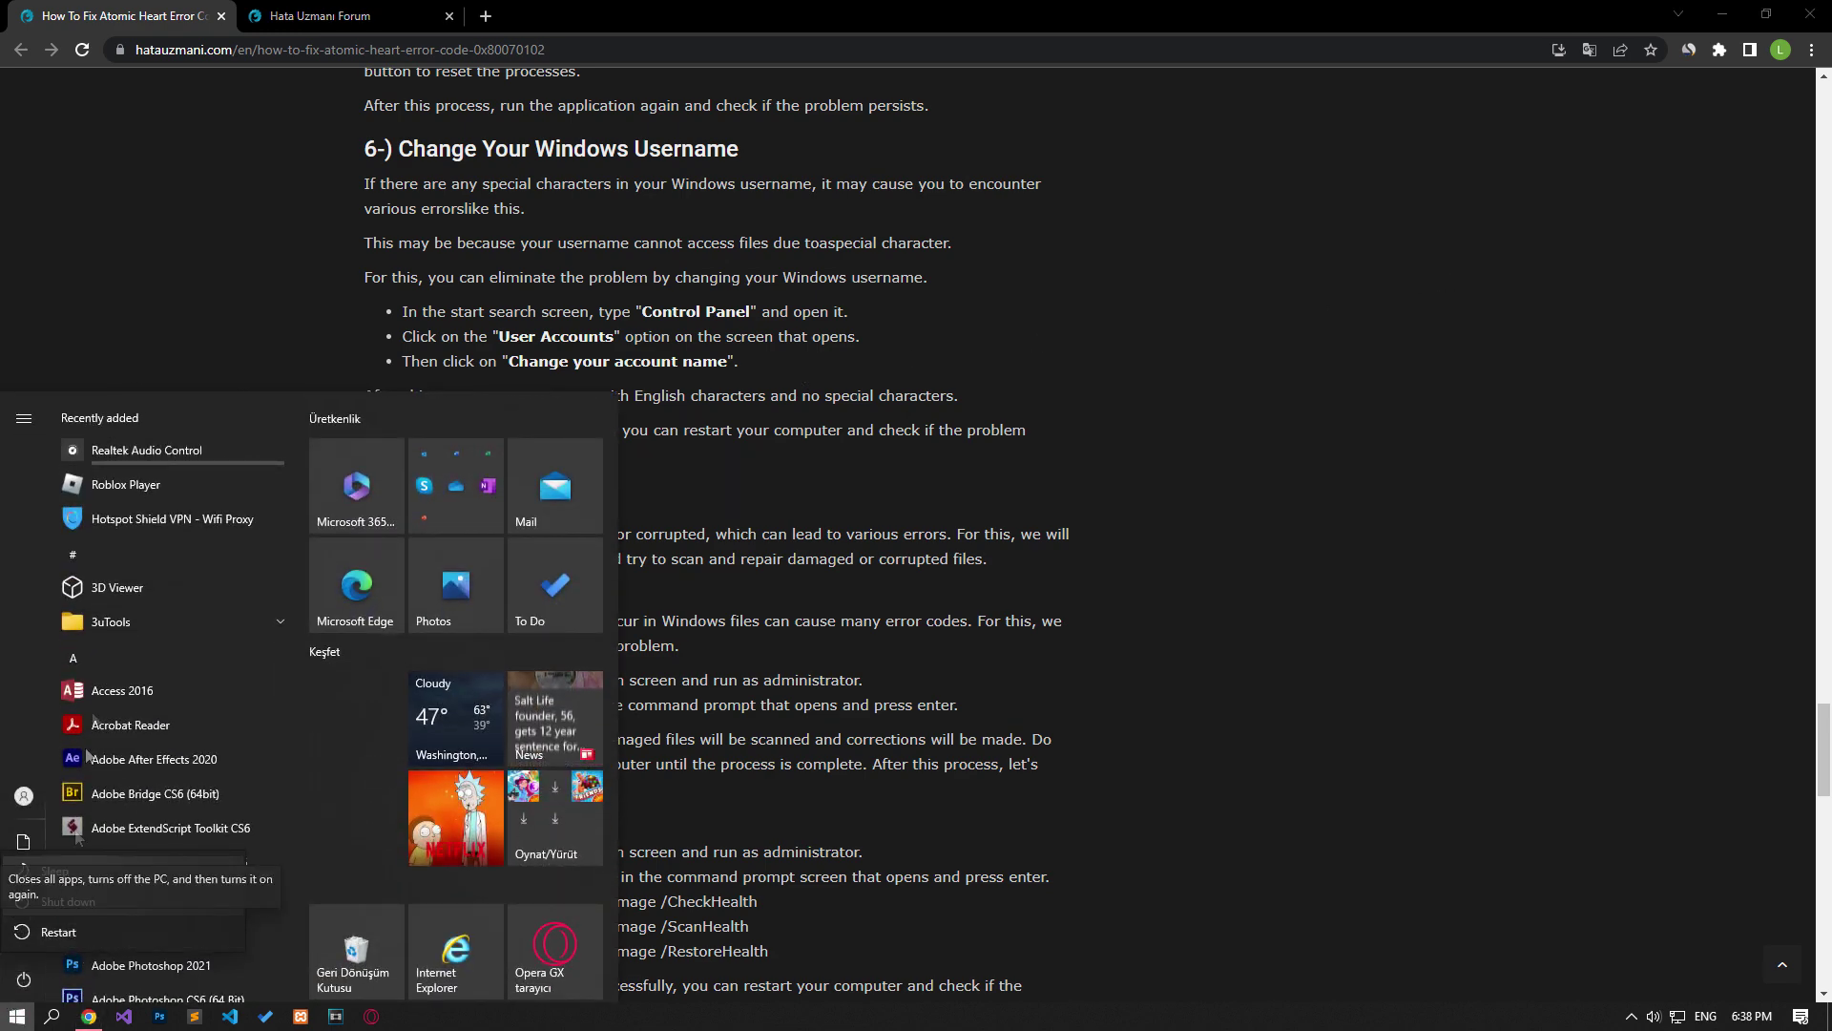
pyautogui.click(134, 252)
pyautogui.scroll(-3, 133, 251)
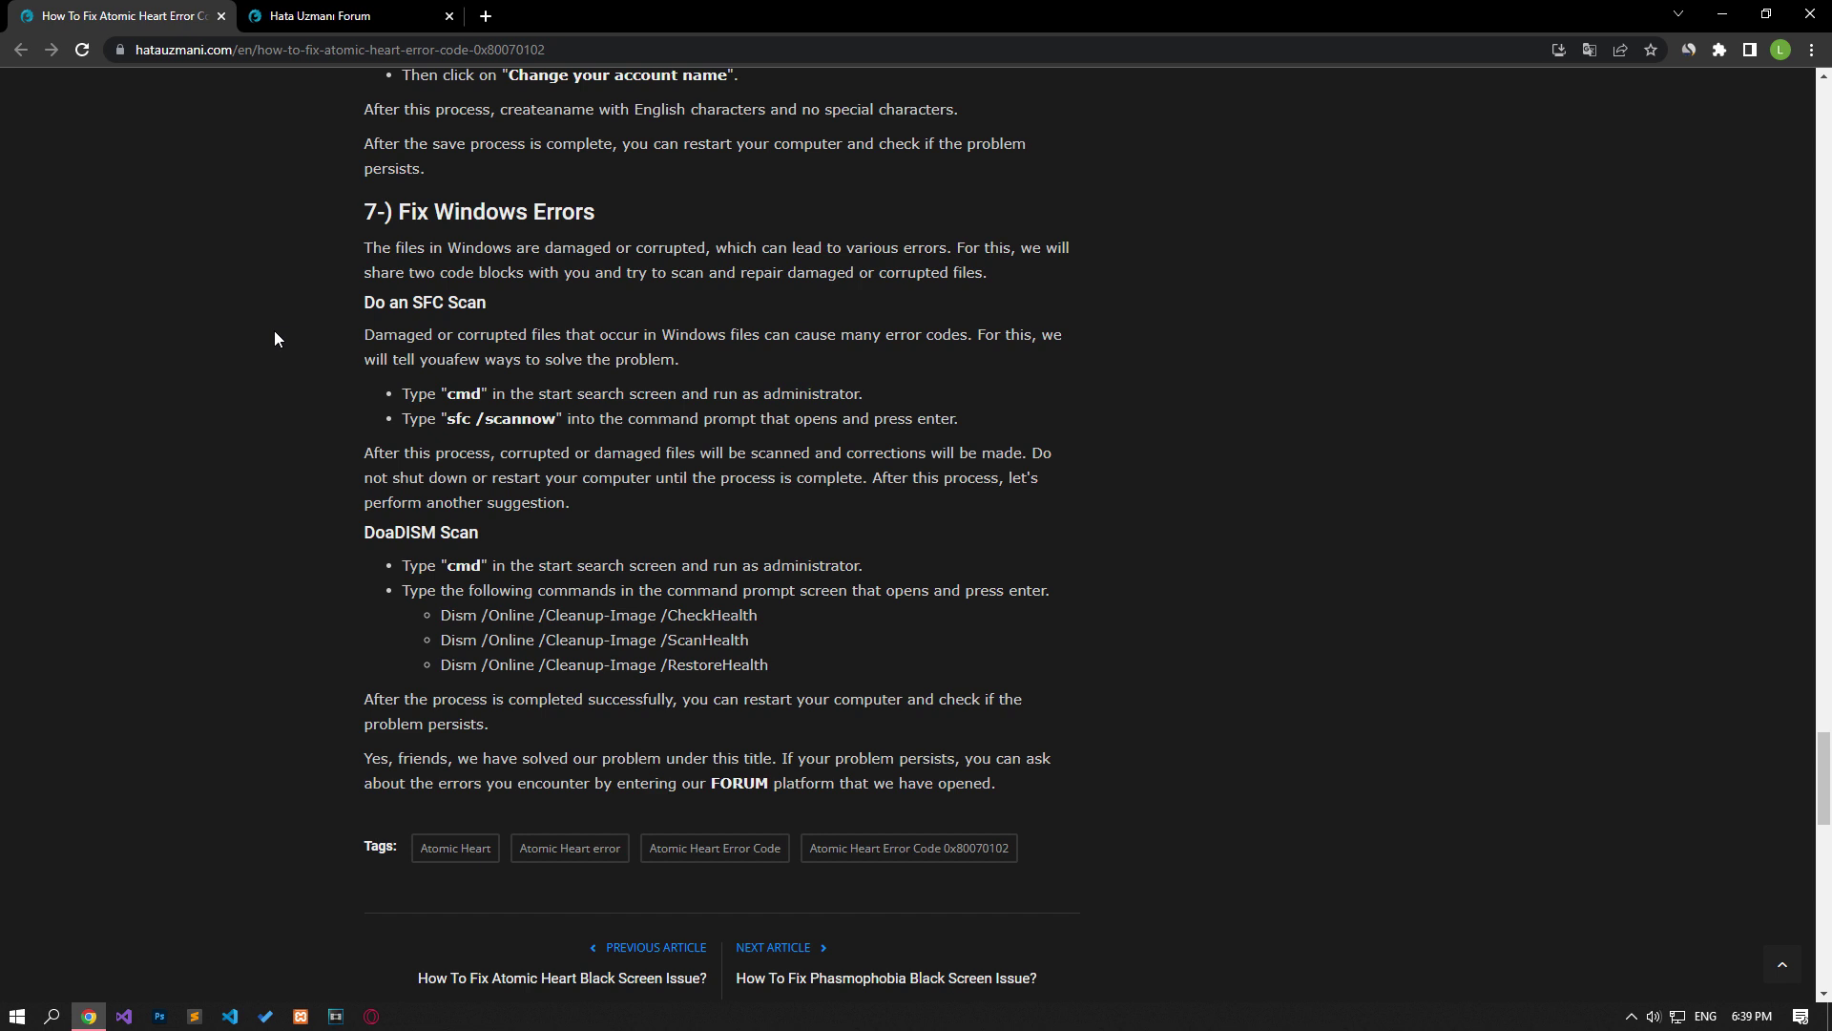
pyautogui.press('super')
pyautogui.write('cmd')
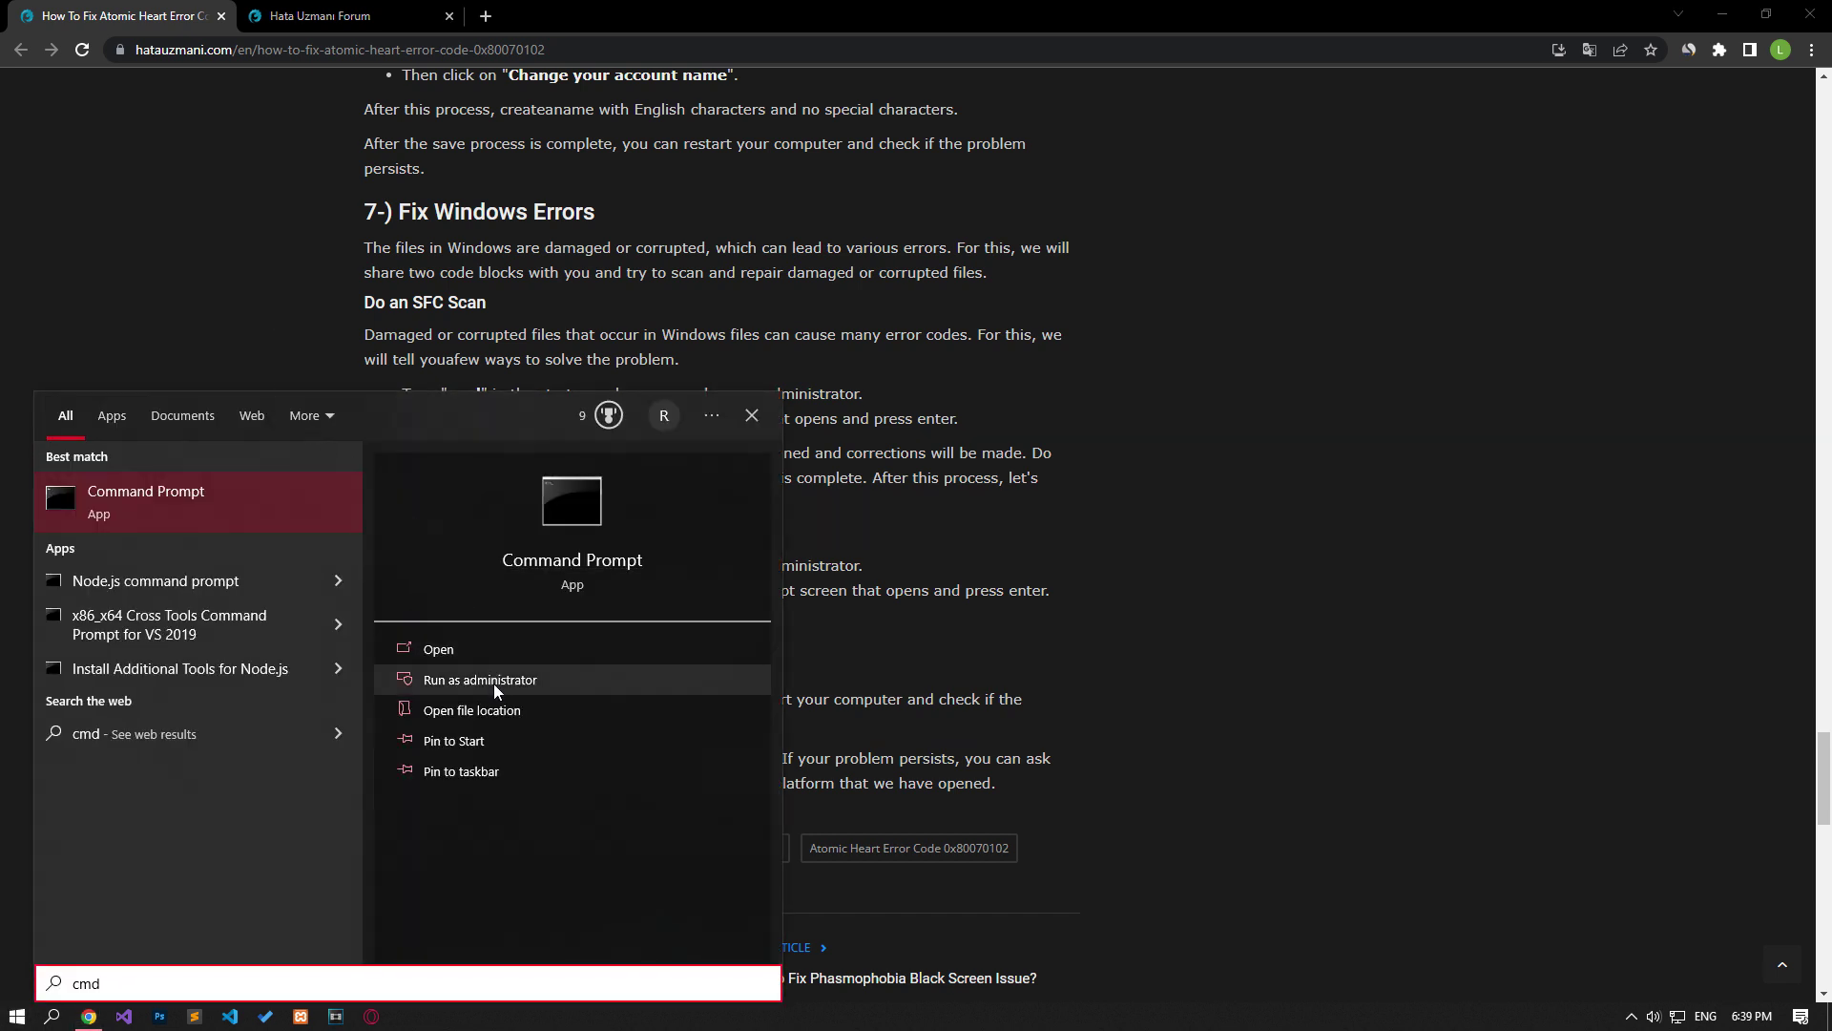
# Open an administrator Command Prompt and paste, then clear, the sfc /scannow command
pyautogui.click(494, 683)
pyautogui.moveTo(696, 158); pyautogui.dragTo(1221, 271)
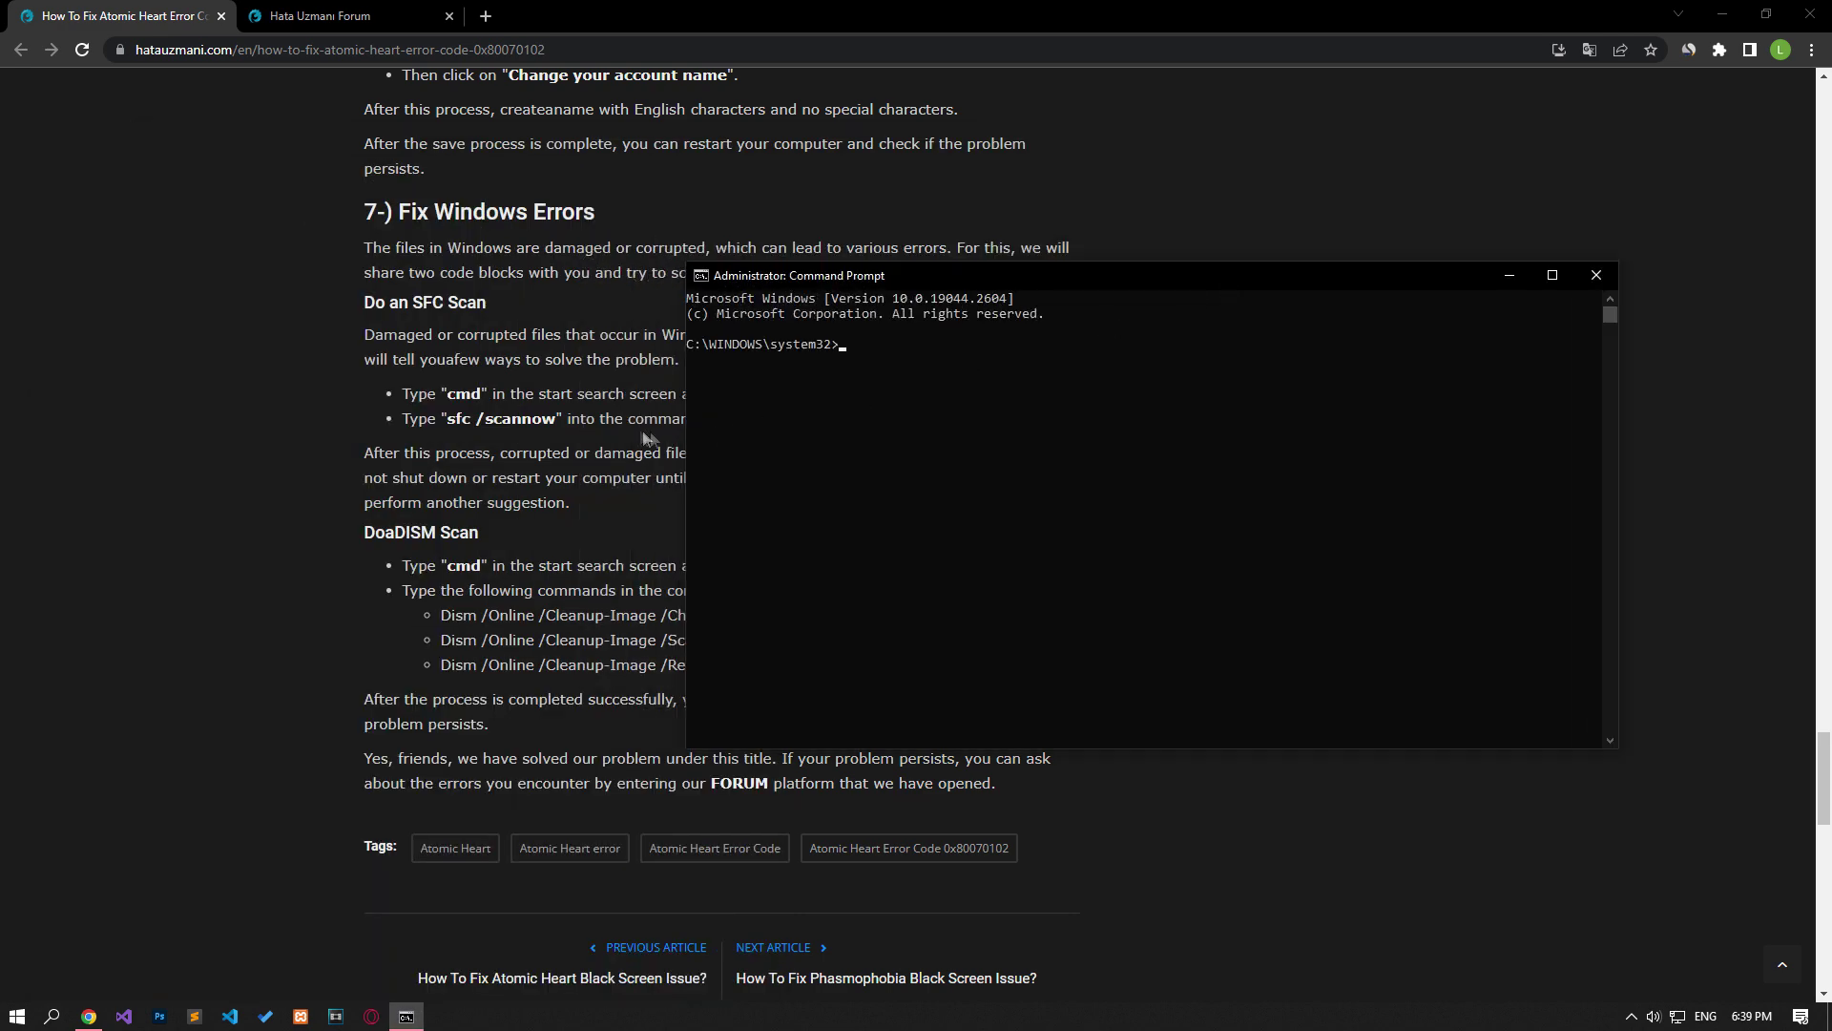
pyautogui.moveTo(445, 418); pyautogui.dragTo(555, 418)
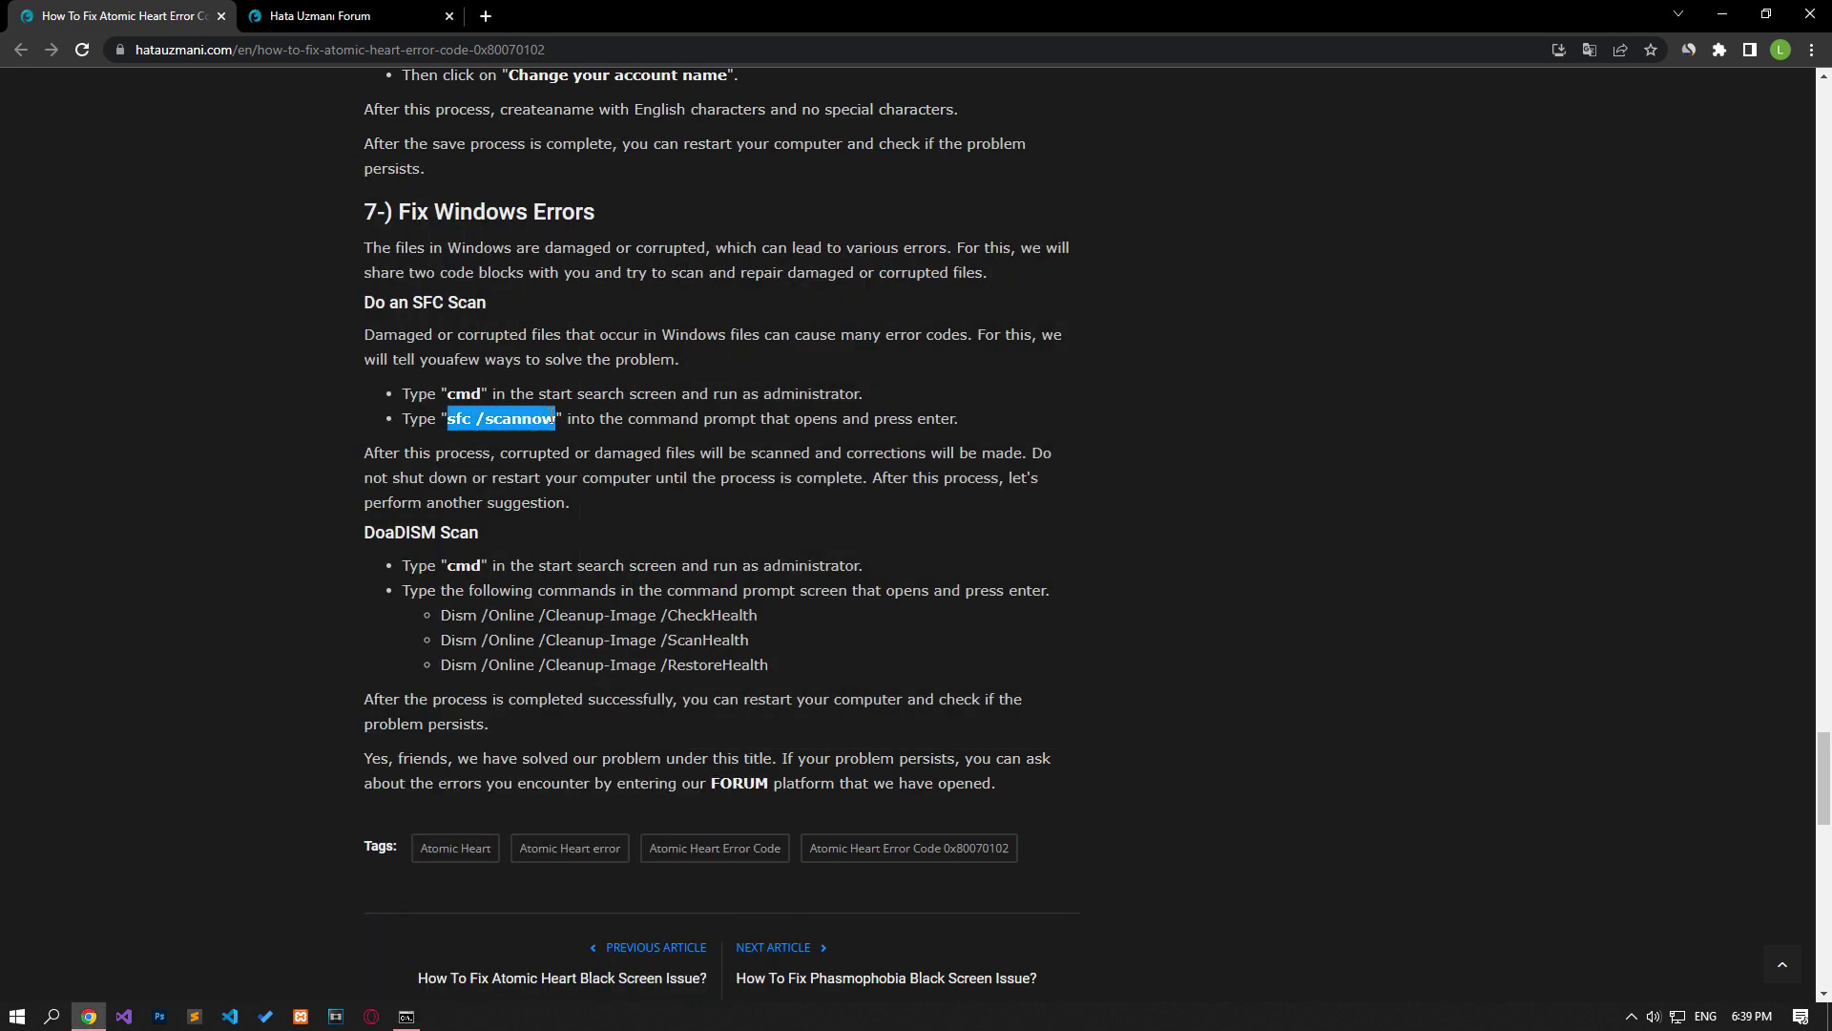
pyautogui.rightClick(554, 418)
pyautogui.click(592, 426)
pyautogui.hotkey('alt', 'Tab')
pyautogui.rightClick(973, 427)
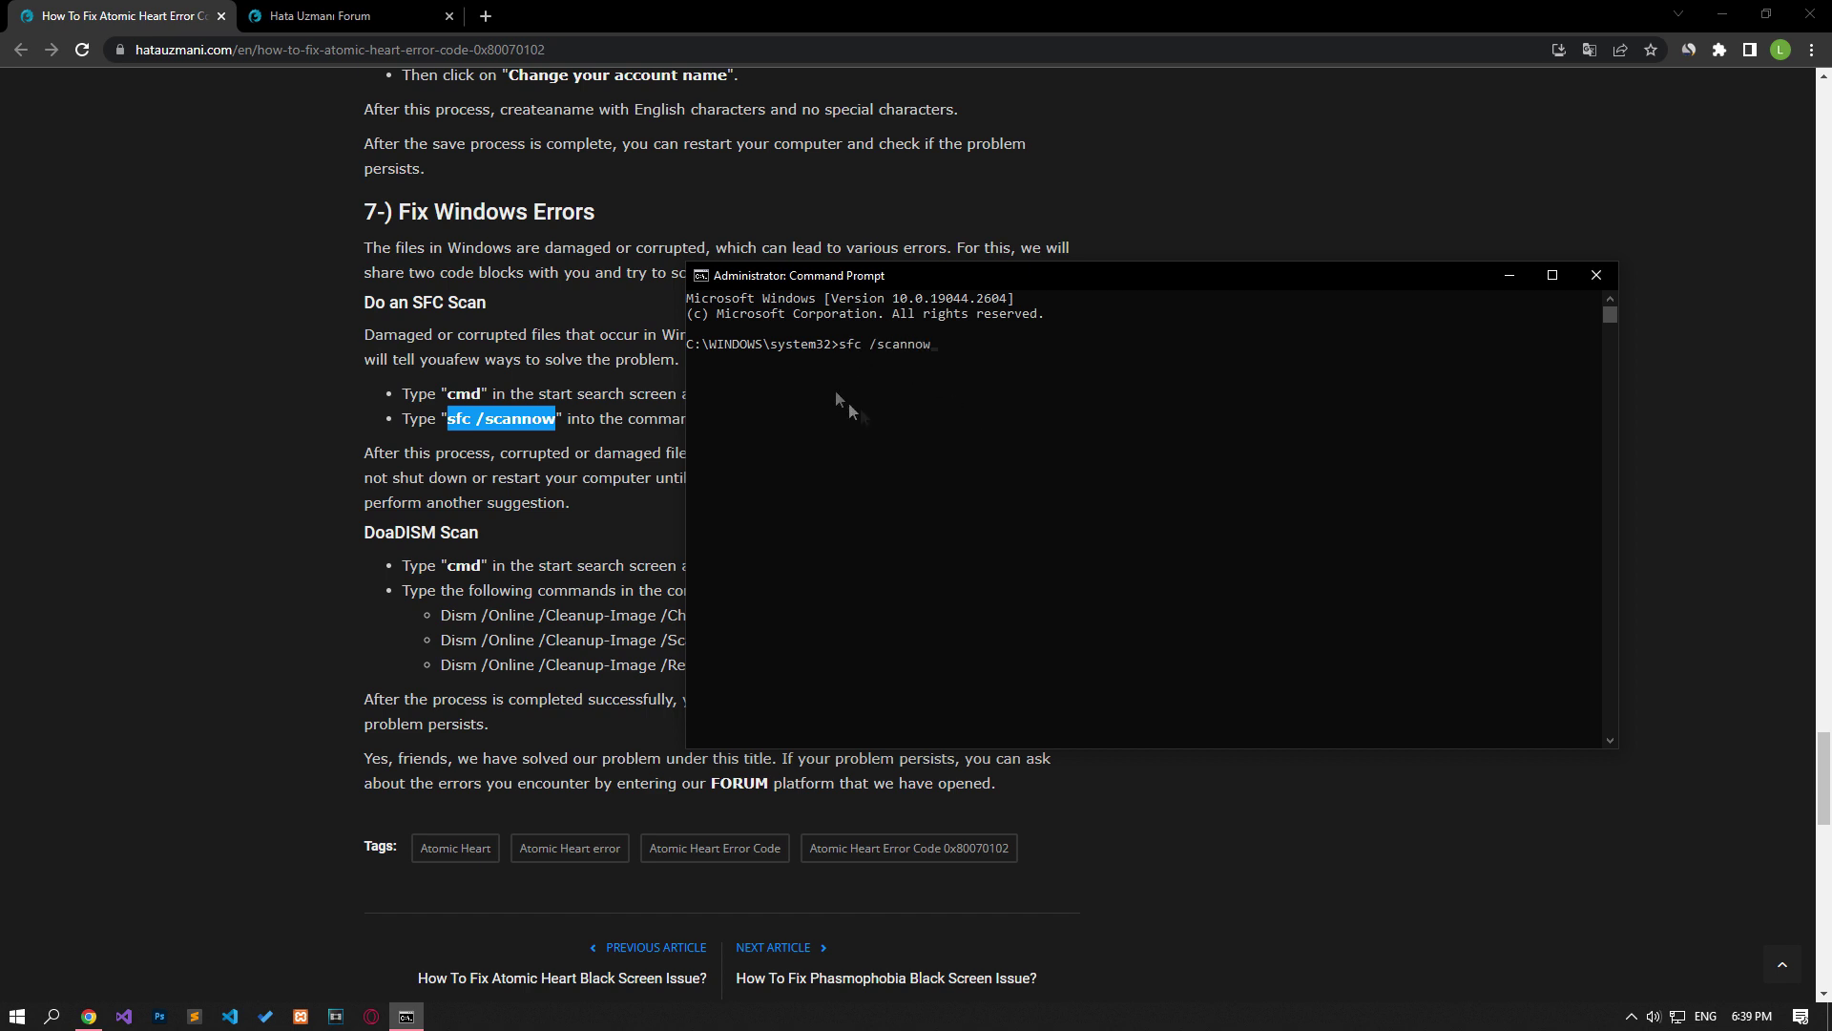
pyautogui.press('Escape')
# Paste the DISM CheckHealth and ScanHealth commands at the prompt, erasing each
pyautogui.moveTo(445, 616); pyautogui.dragTo(759, 616)
pyautogui.rightClick(749, 615)
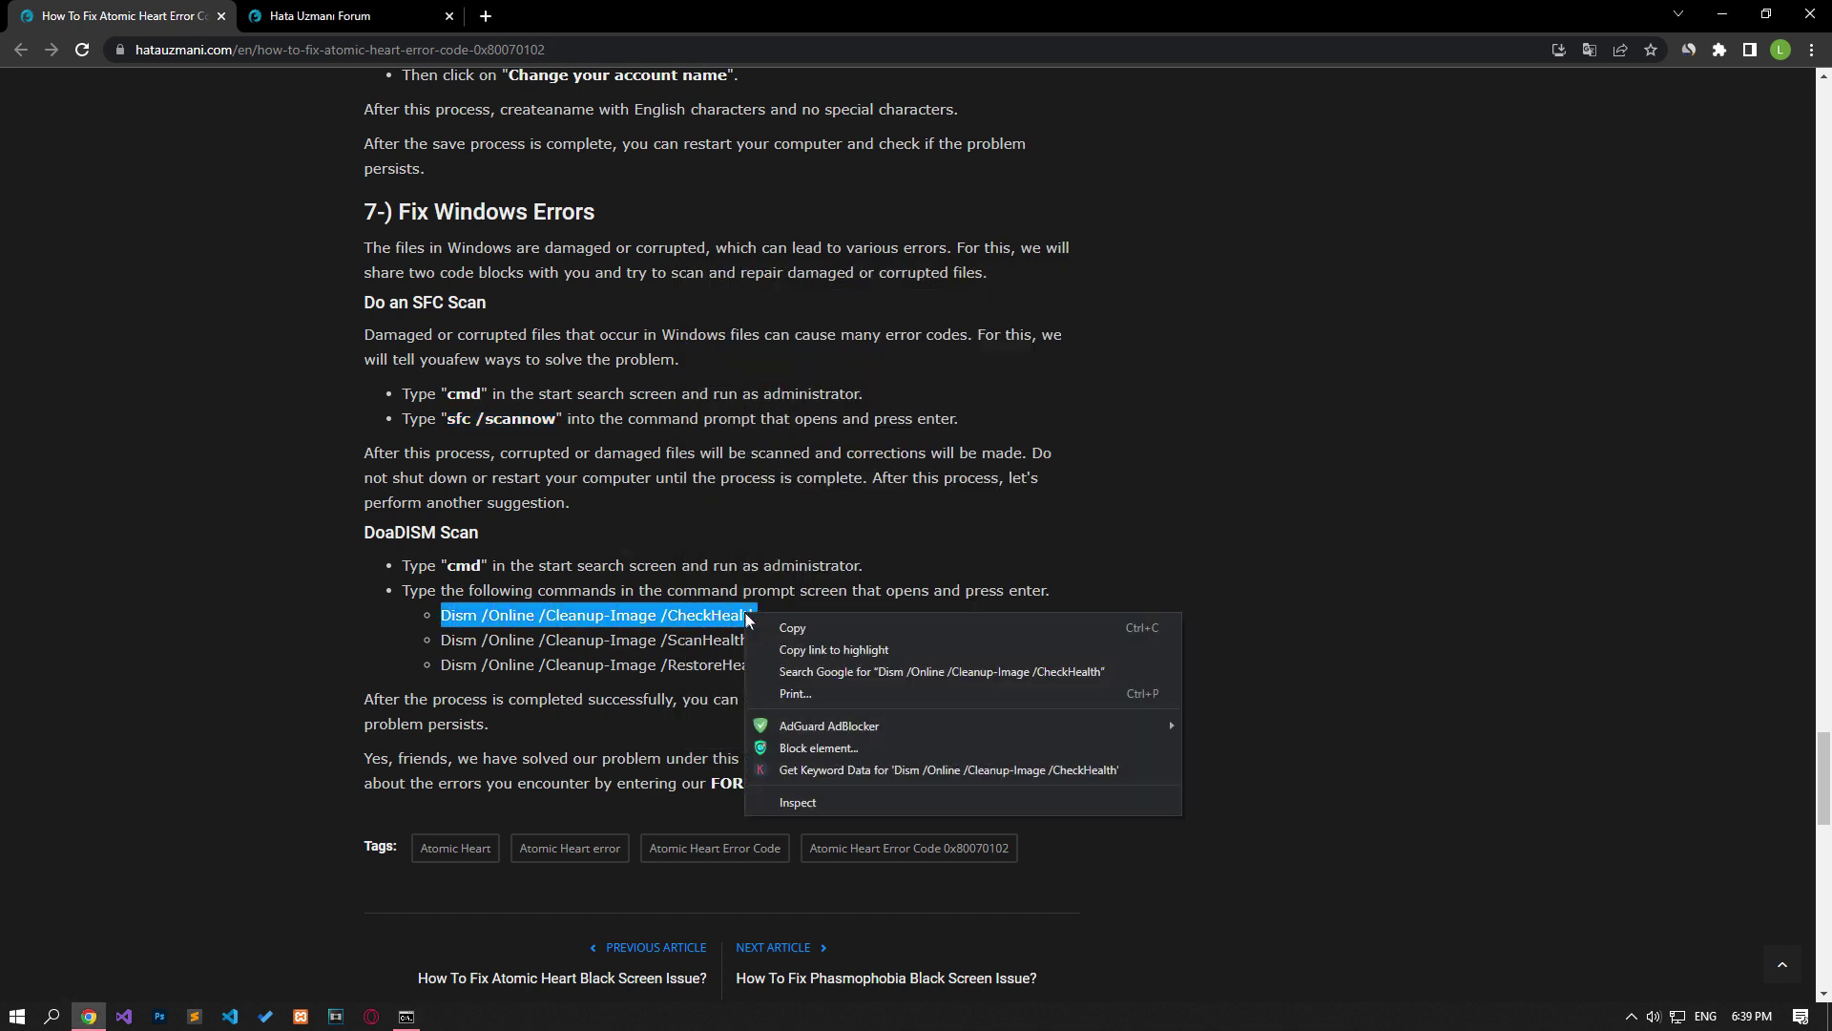
pyautogui.click(775, 624)
pyautogui.hotkey('alt', 'Tab')
pyautogui.rightClick(862, 475)
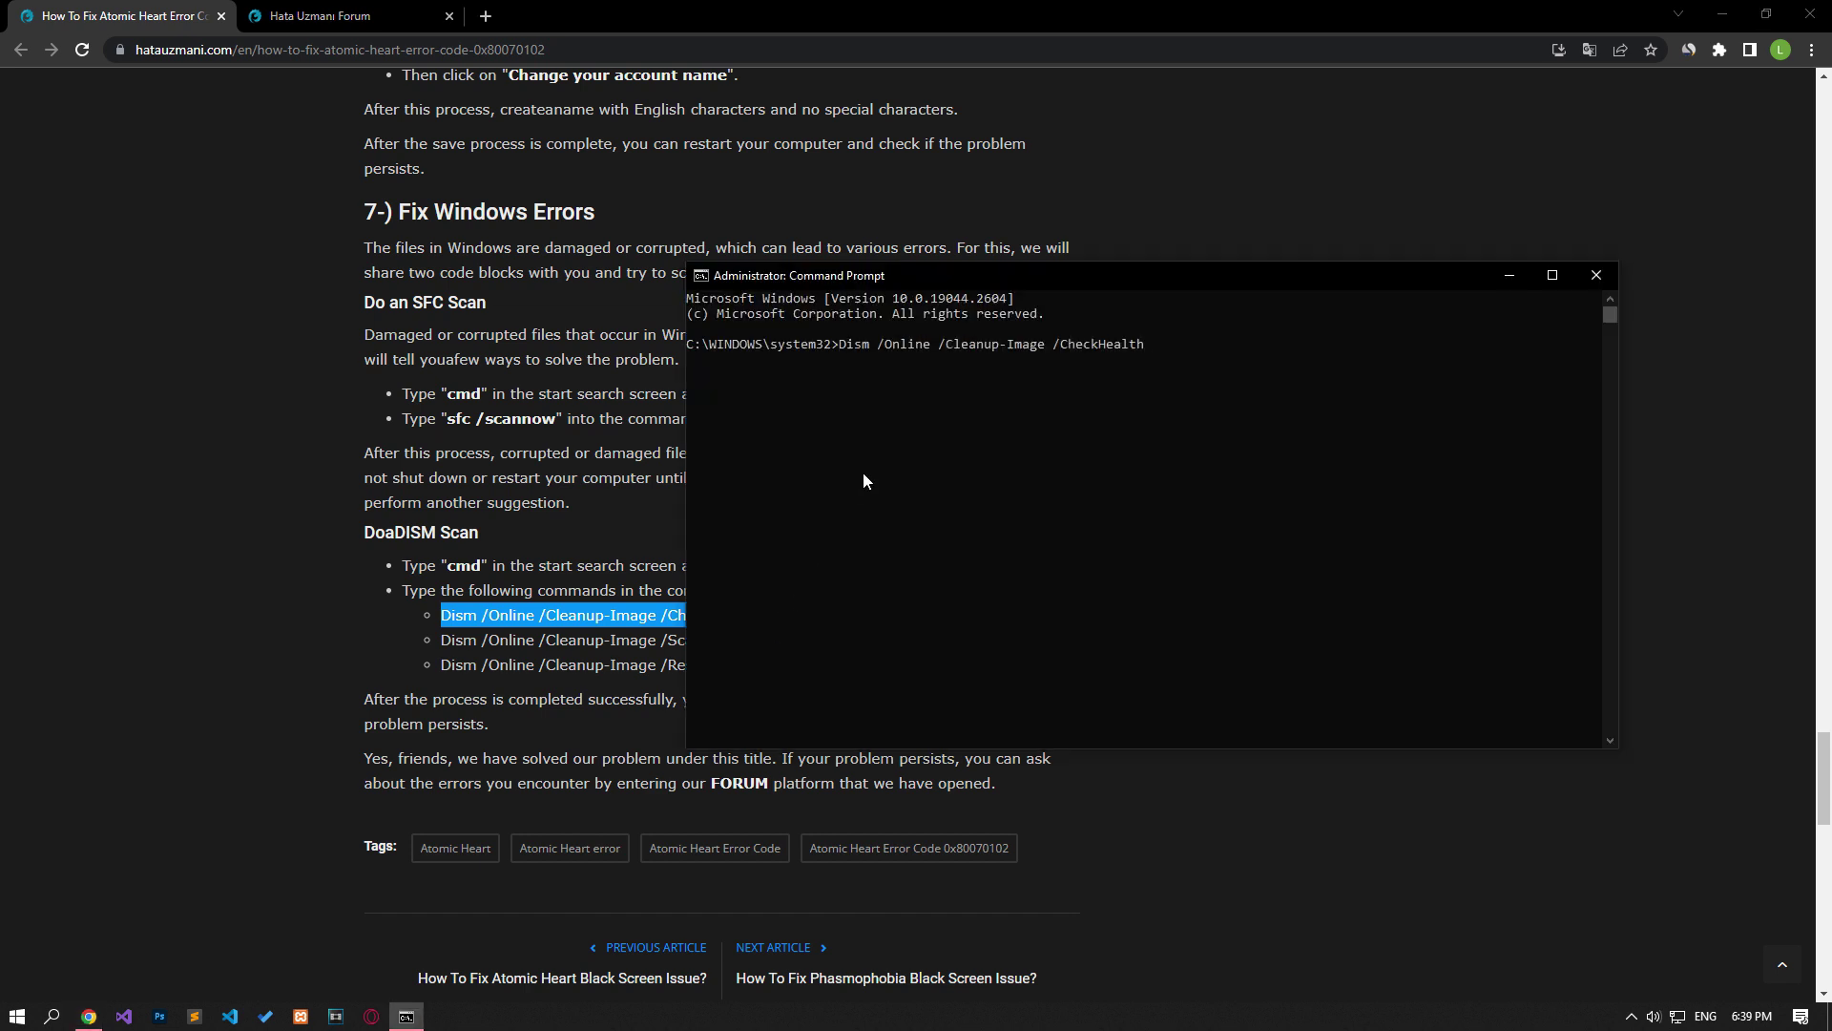
pyautogui.press('BackSpace')
pyautogui.press('BackSpace')
pyautogui.press('BackSpace')
pyautogui.press('BackSpace')
pyautogui.press('BackSpace')
pyautogui.press('BackSpace')
pyautogui.press('BackSpace')
pyautogui.press('BackSpace')
pyautogui.press('BackSpace')
pyautogui.press('BackSpace')
pyautogui.press('BackSpace')
pyautogui.press('BackSpace')
pyautogui.press('BackSpace')
pyautogui.press('BackSpace')
pyautogui.press('BackSpace')
pyautogui.press('BackSpace')
pyautogui.press('BackSpace')
pyautogui.press('BackSpace')
pyautogui.press('BackSpace')
pyautogui.press('BackSpace')
pyautogui.press('BackSpace')
pyautogui.press('BackSpace')
pyautogui.moveTo(442, 640); pyautogui.dragTo(763, 645)
pyautogui.rightClick(763, 640)
pyautogui.click(780, 643)
pyautogui.hotkey('alt', 'Tab')
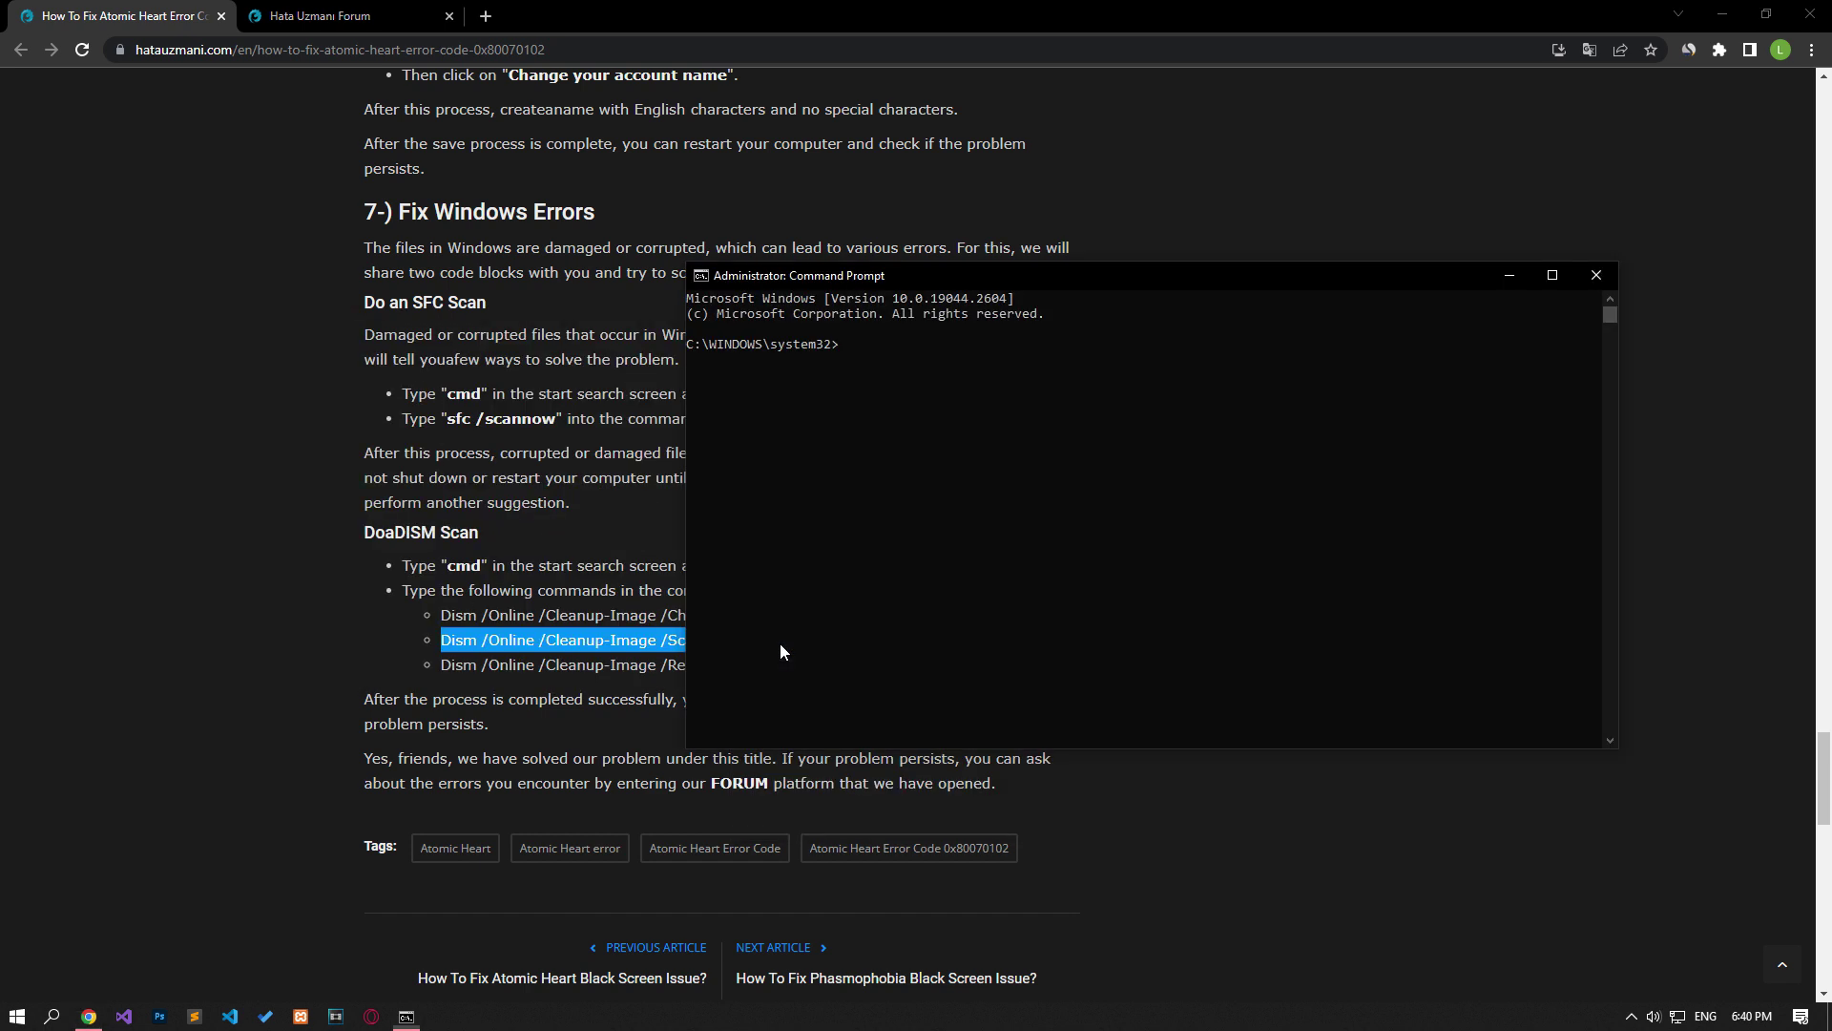
pyautogui.hotkey('ctrl', 'v')
pyautogui.press('BackSpace')
pyautogui.press('BackSpace')
pyautogui.press('BackSpace')
pyautogui.press('BackSpace')
pyautogui.press('BackSpace')
pyautogui.press('BackSpace')
pyautogui.press('BackSpace')
pyautogui.press('BackSpace')
pyautogui.press('BackSpace')
pyautogui.press('BackSpace')
pyautogui.press('BackSpace')
pyautogui.press('BackSpace')
pyautogui.press('BackSpace')
pyautogui.press('BackSpace')
pyautogui.press('BackSpace')
pyautogui.press('BackSpace')
pyautogui.press('BackSpace')
pyautogui.press('BackSpace')
pyautogui.press('BackSpace')
pyautogui.press('BackSpace')
# Paste the DISM RestoreHealth command at the prompt, then erase it
pyautogui.moveTo(442, 665); pyautogui.dragTo(799, 673)
pyautogui.rightClick(743, 675)
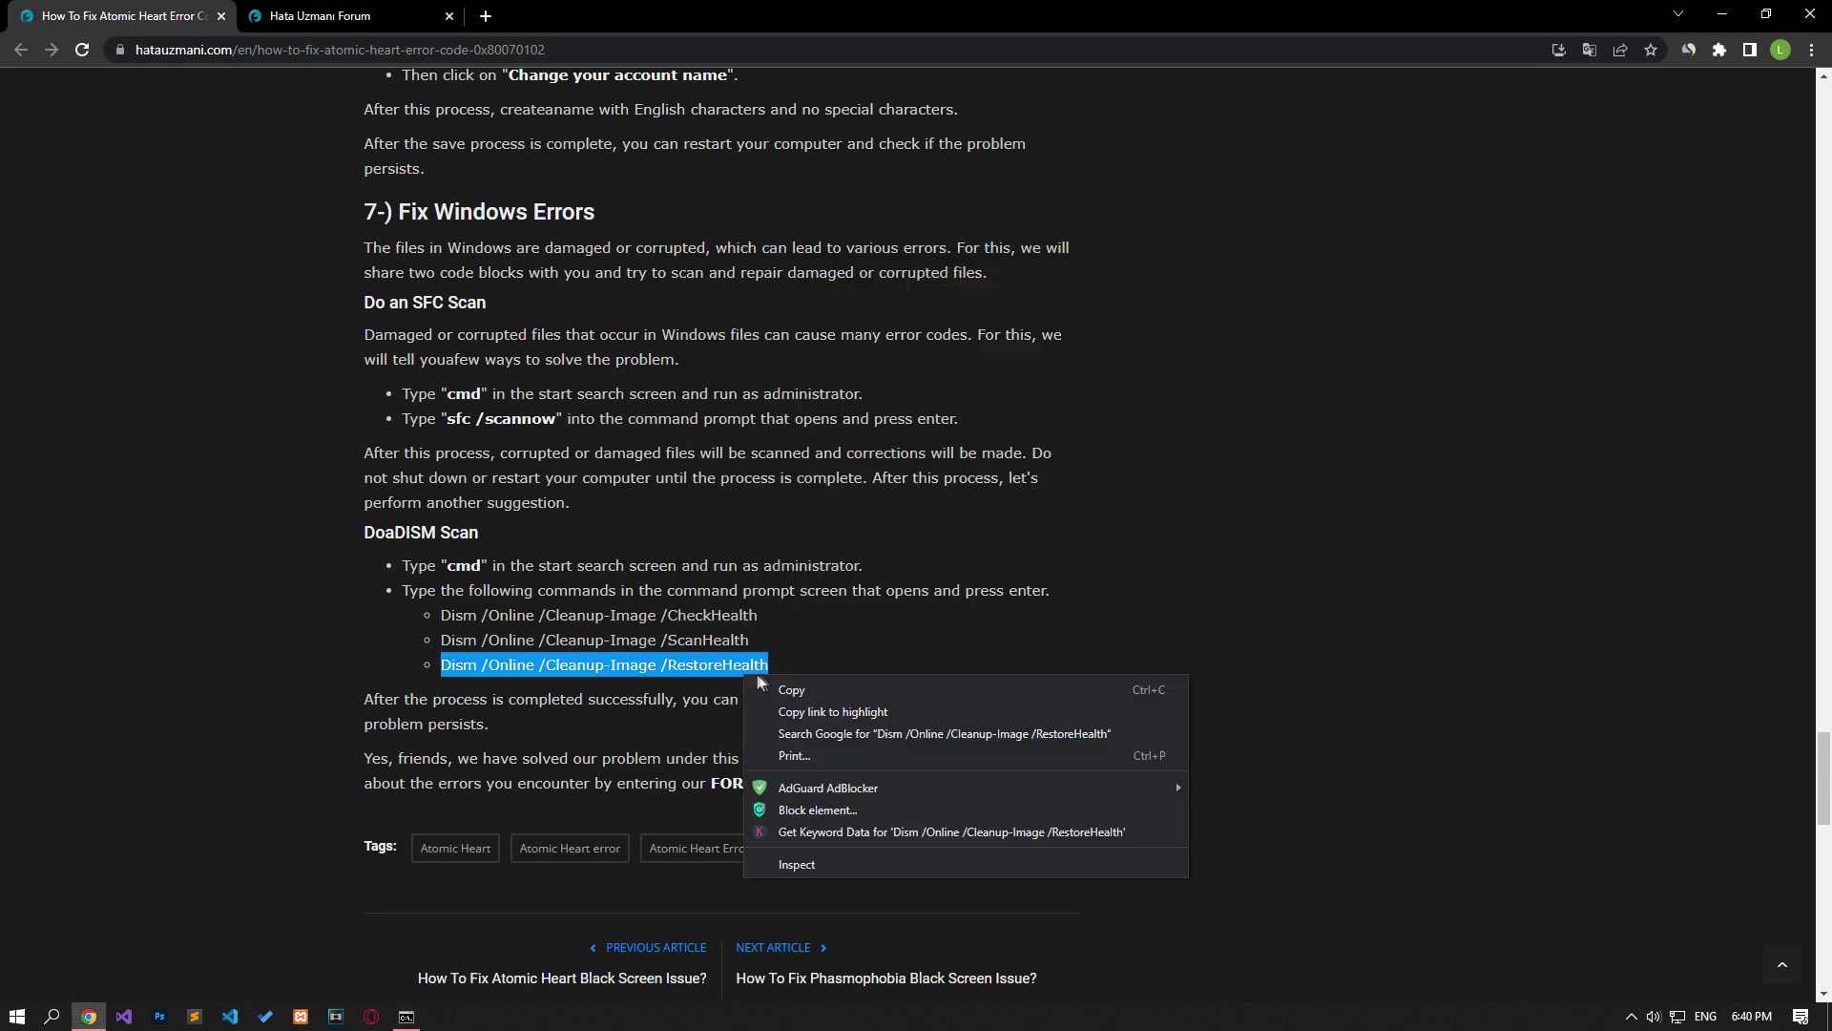
pyautogui.click(789, 685)
pyautogui.hotkey('alt', 'Tab')
pyautogui.rightClick(992, 489)
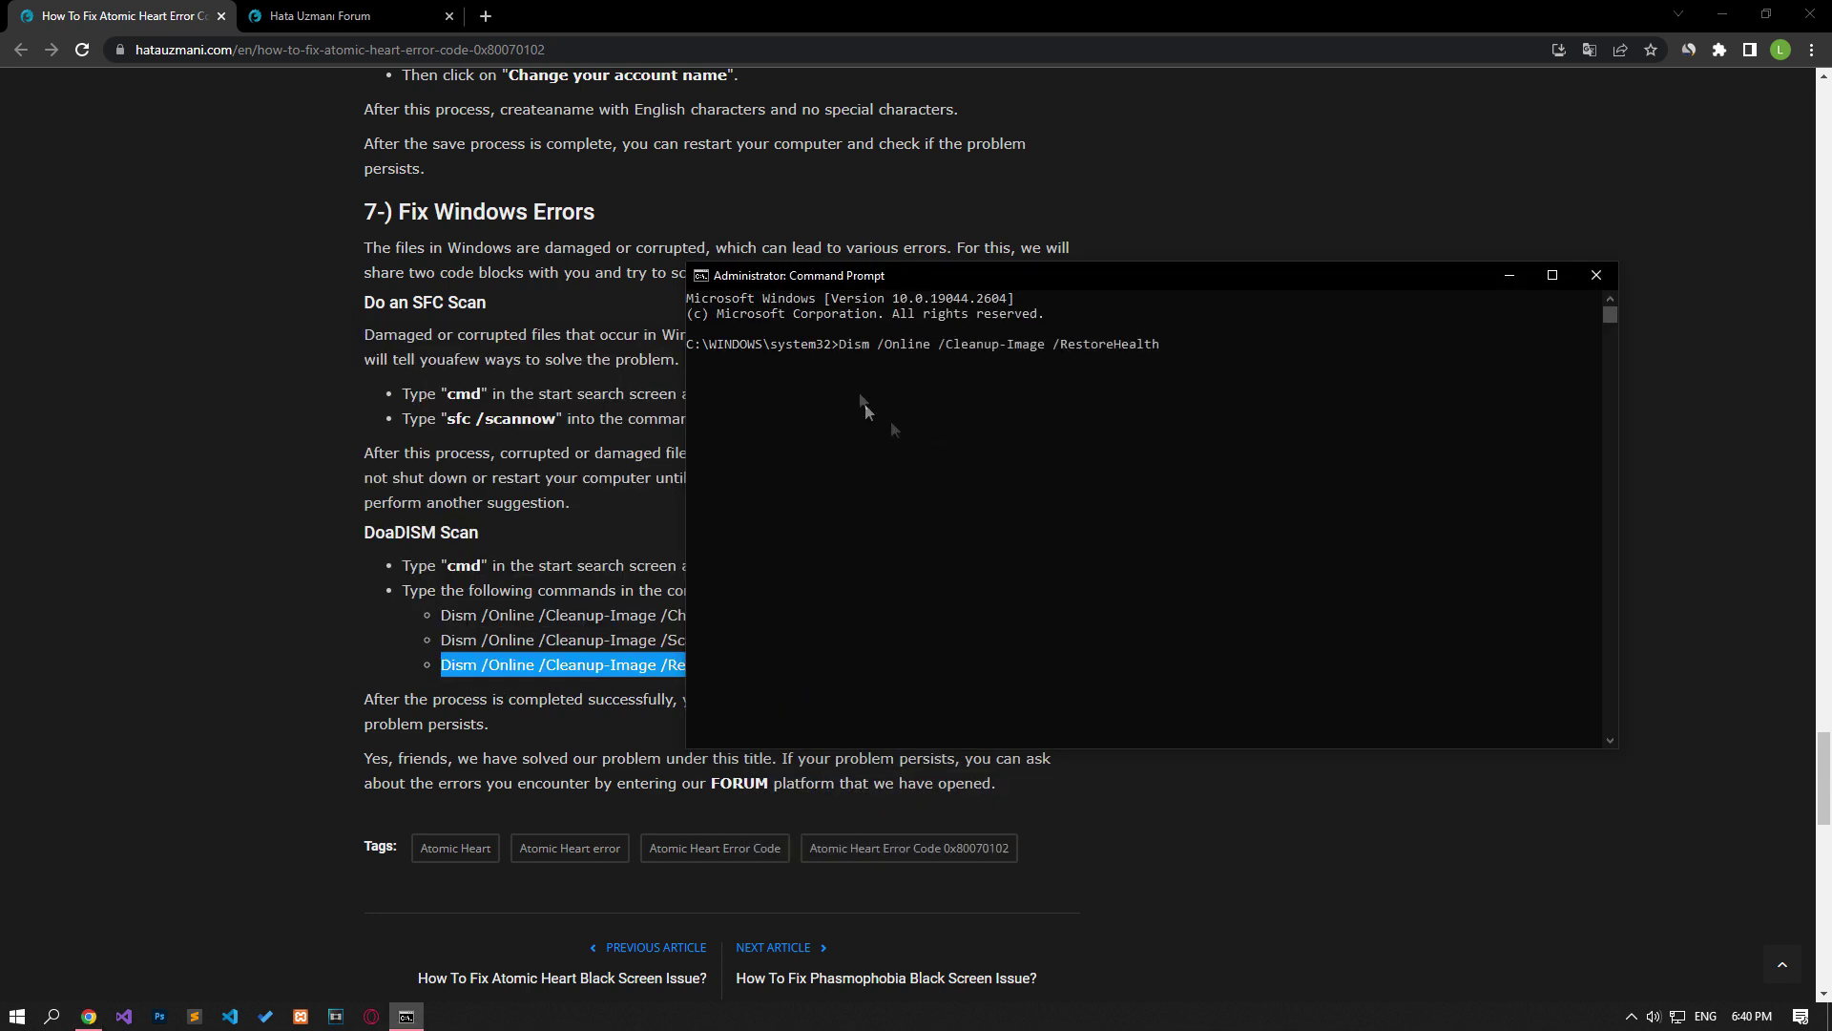
pyautogui.press('BackSpace')
pyautogui.press('BackSpace')
pyautogui.press('BackSpace')
pyautogui.press('BackSpace')
pyautogui.press('BackSpace')
pyautogui.press('BackSpace')
pyautogui.press('BackSpace')
pyautogui.press('BackSpace')
pyautogui.press('BackSpace')
pyautogui.press('BackSpace')
pyautogui.press('BackSpace')
pyautogui.press('BackSpace')
pyautogui.press('BackSpace')
pyautogui.press('BackSpace')
pyautogui.press('BackSpace')
pyautogui.press('BackSpace')
pyautogui.press('BackSpace')
pyautogui.press('BackSpace')
pyautogui.press('BackSpace')
pyautogui.press('BackSpace')
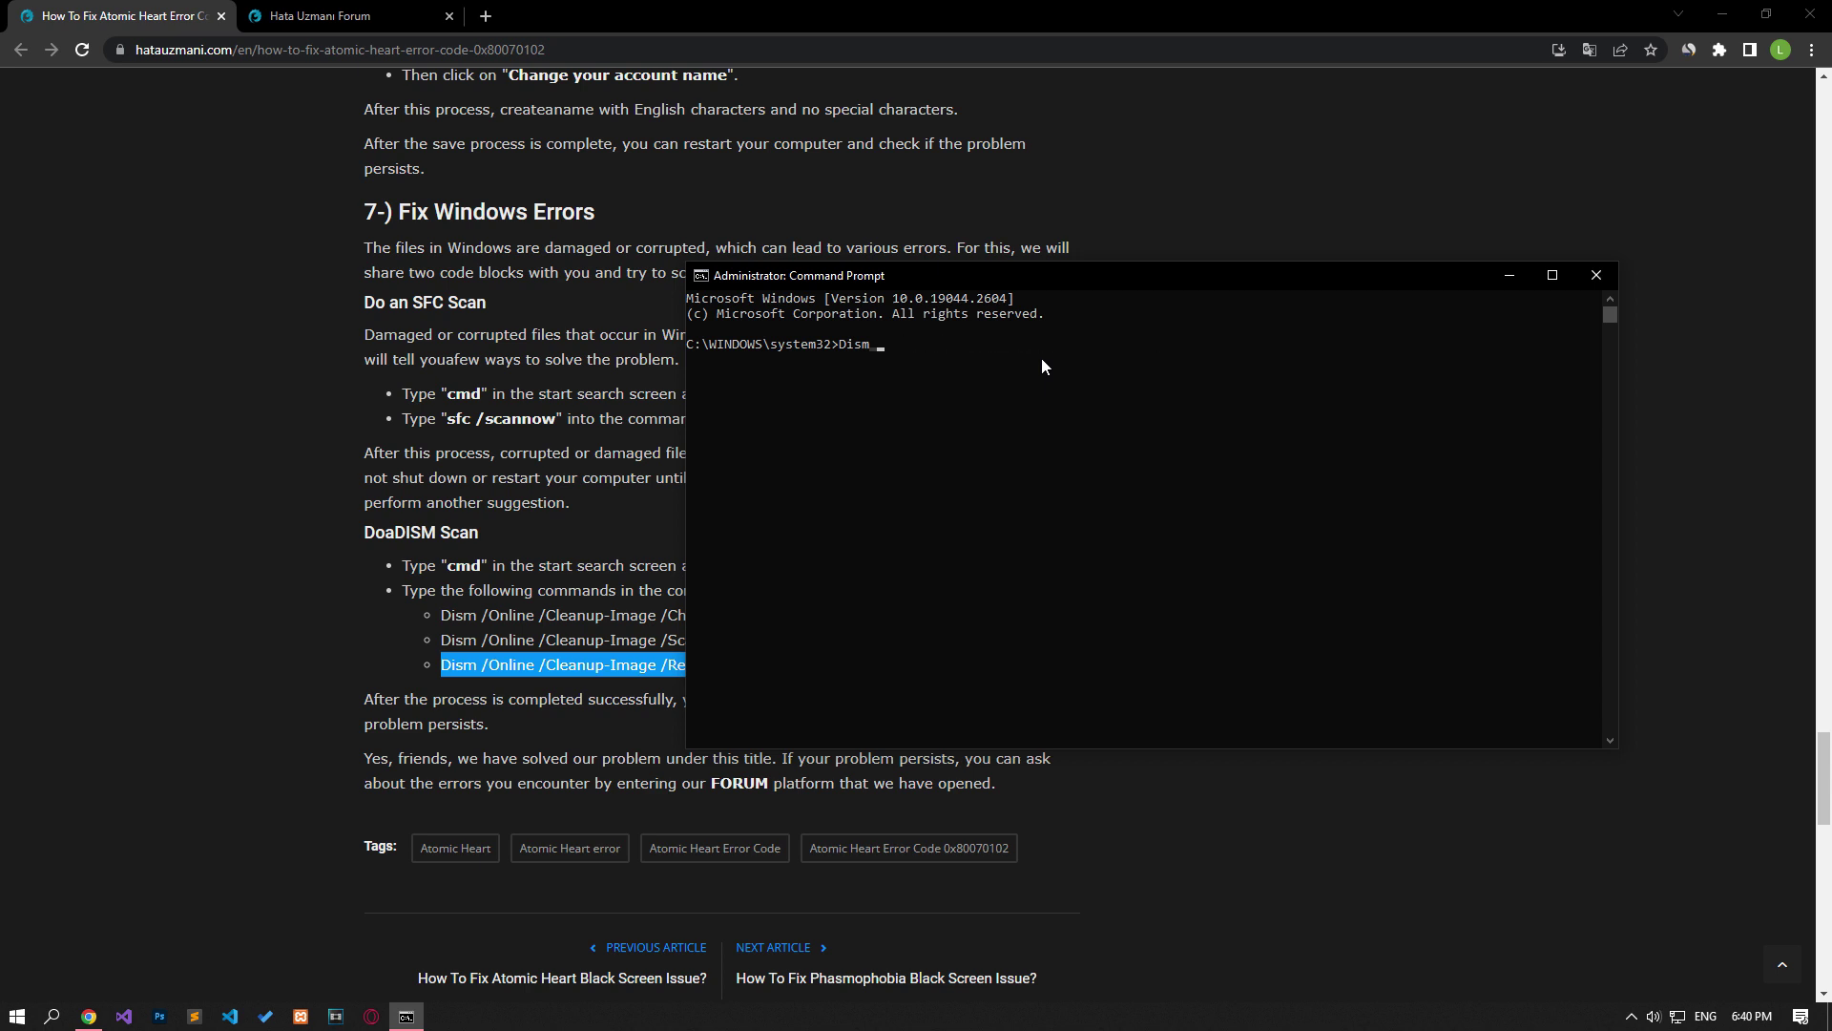
# Close Command Prompt and show the Start menu's restart and shut down options, then dismiss them
pyautogui.click(1596, 275)
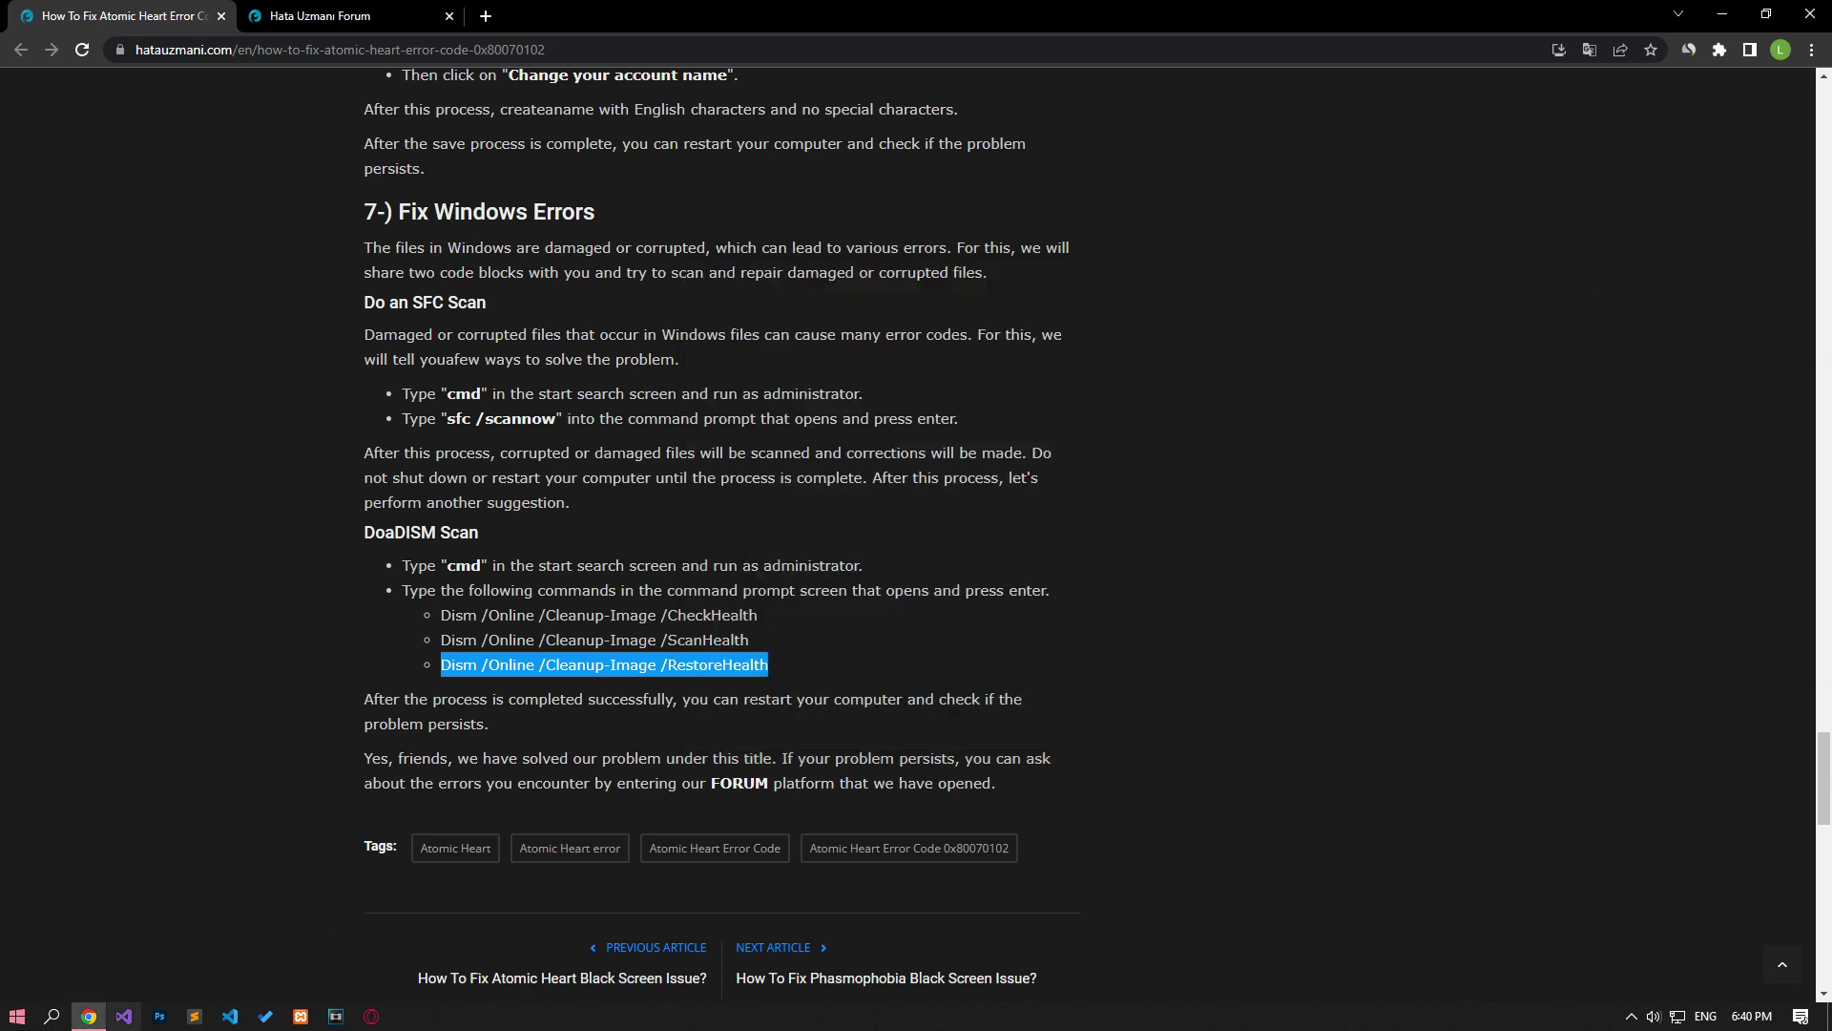
pyautogui.click(17, 1015)
pyautogui.click(13, 989)
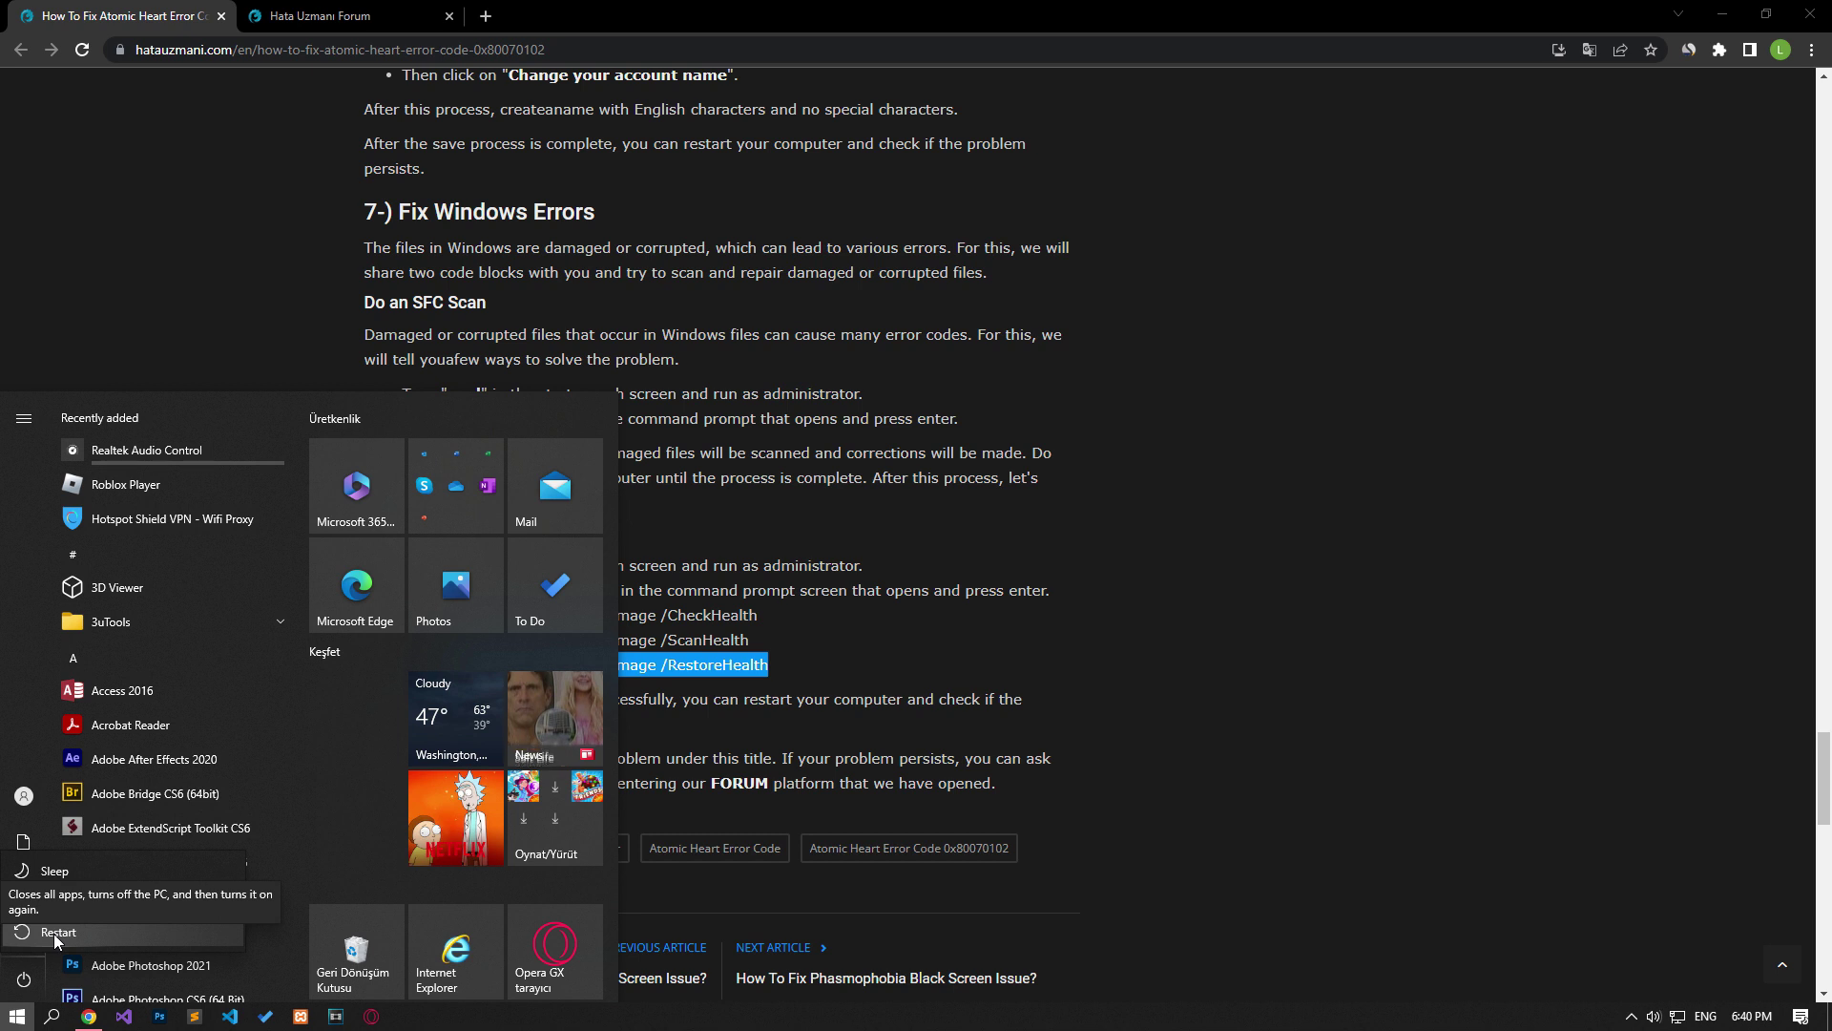
pyautogui.press('Escape')
pyautogui.click(776, 588)
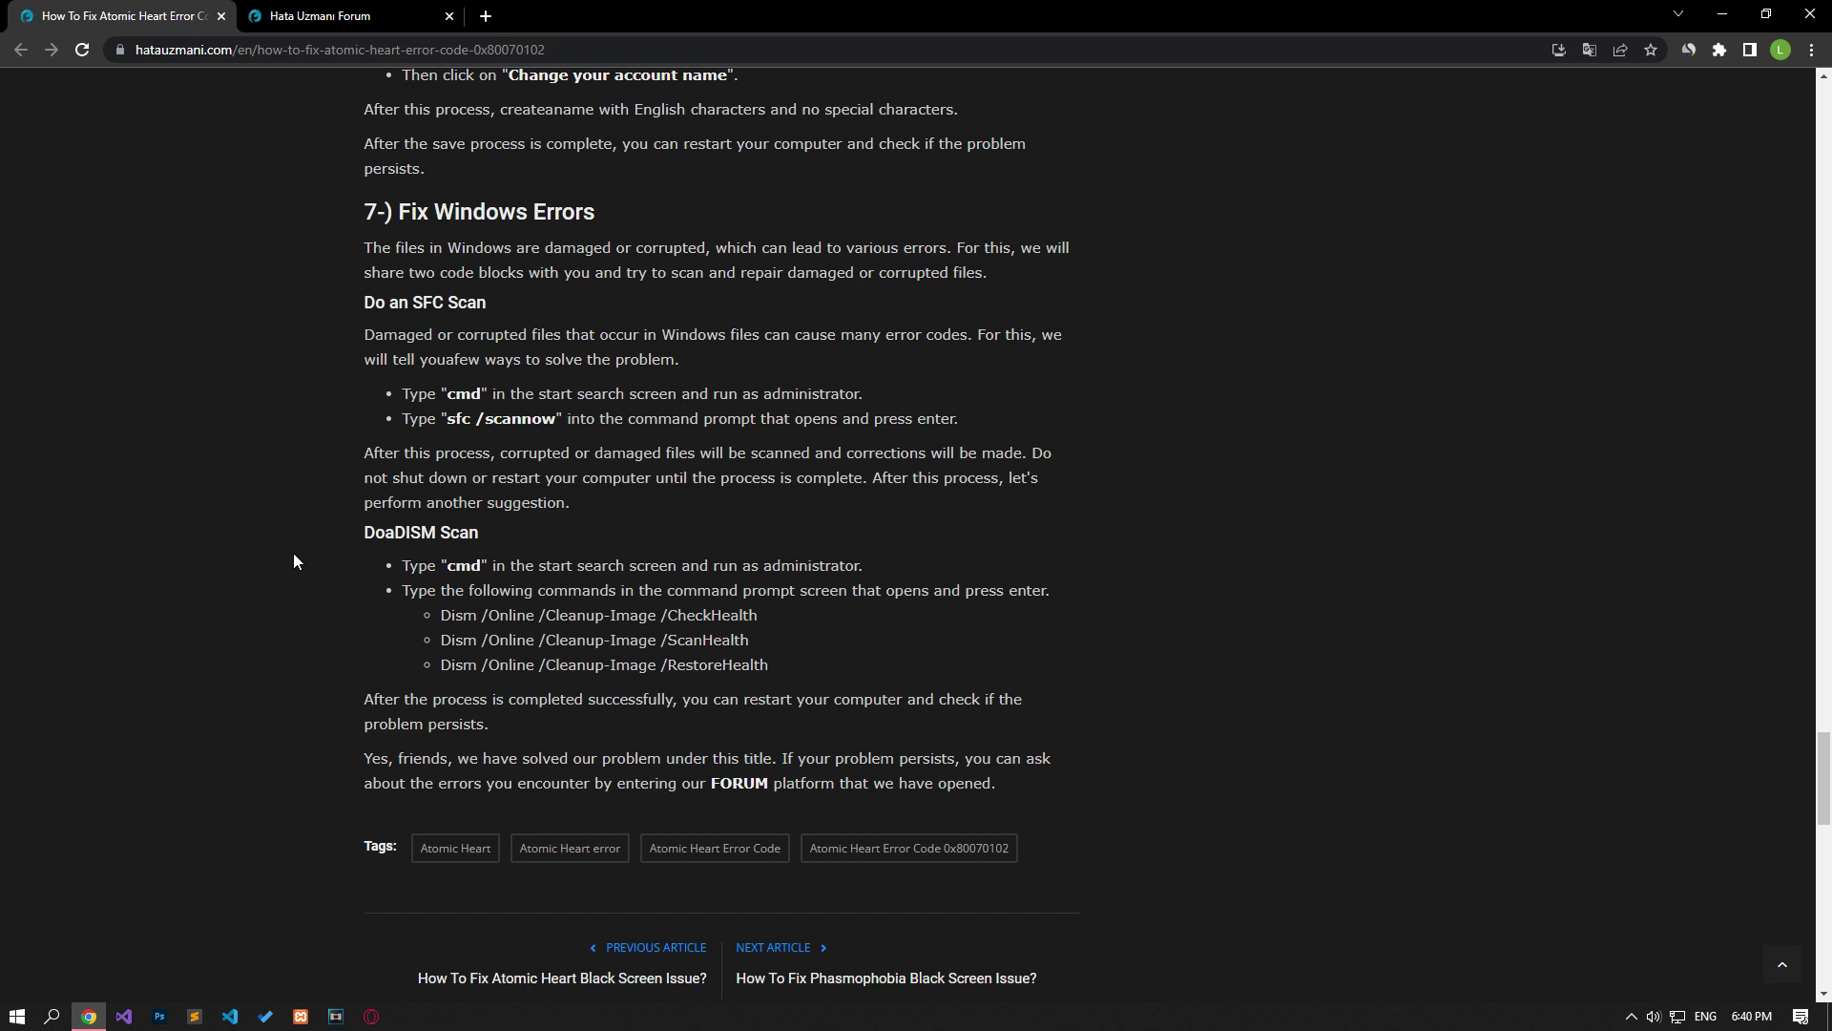
# Find 3uTools in Add or remove programs to reveal its Uninstall option, then close Settings
pyautogui.press('super')
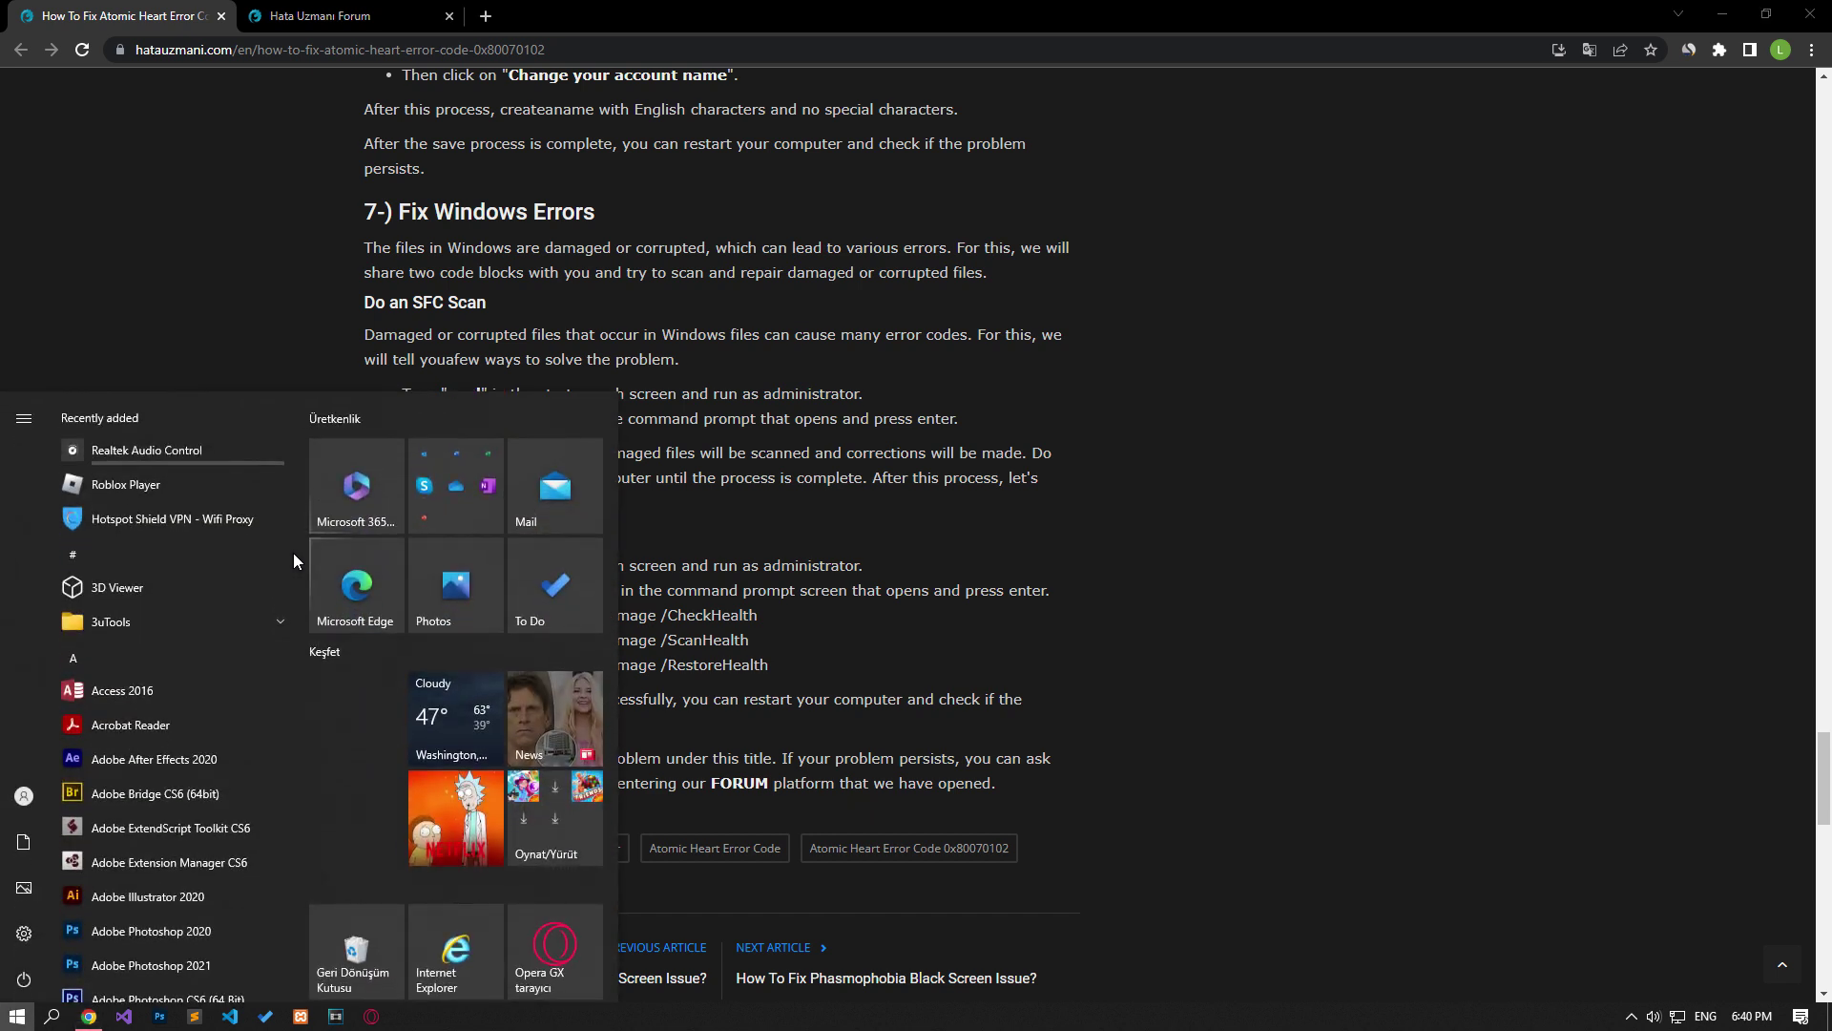
pyautogui.write('add')
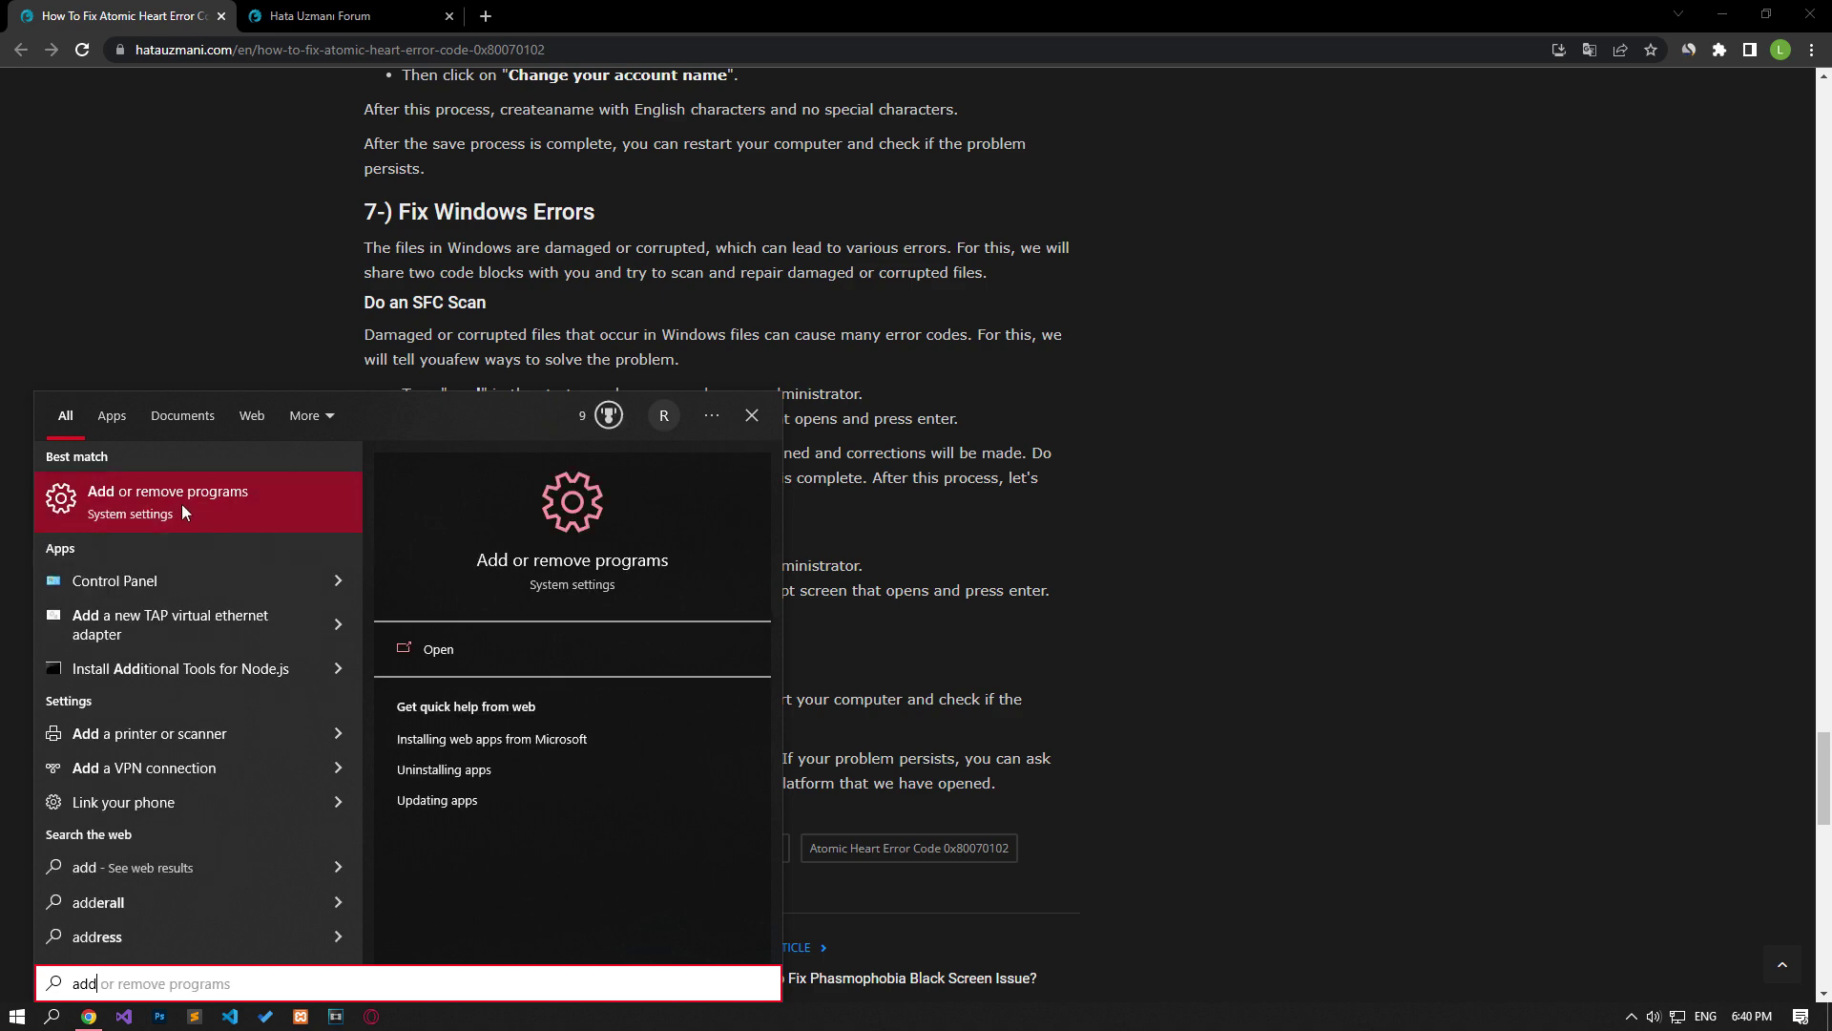
pyautogui.click(182, 504)
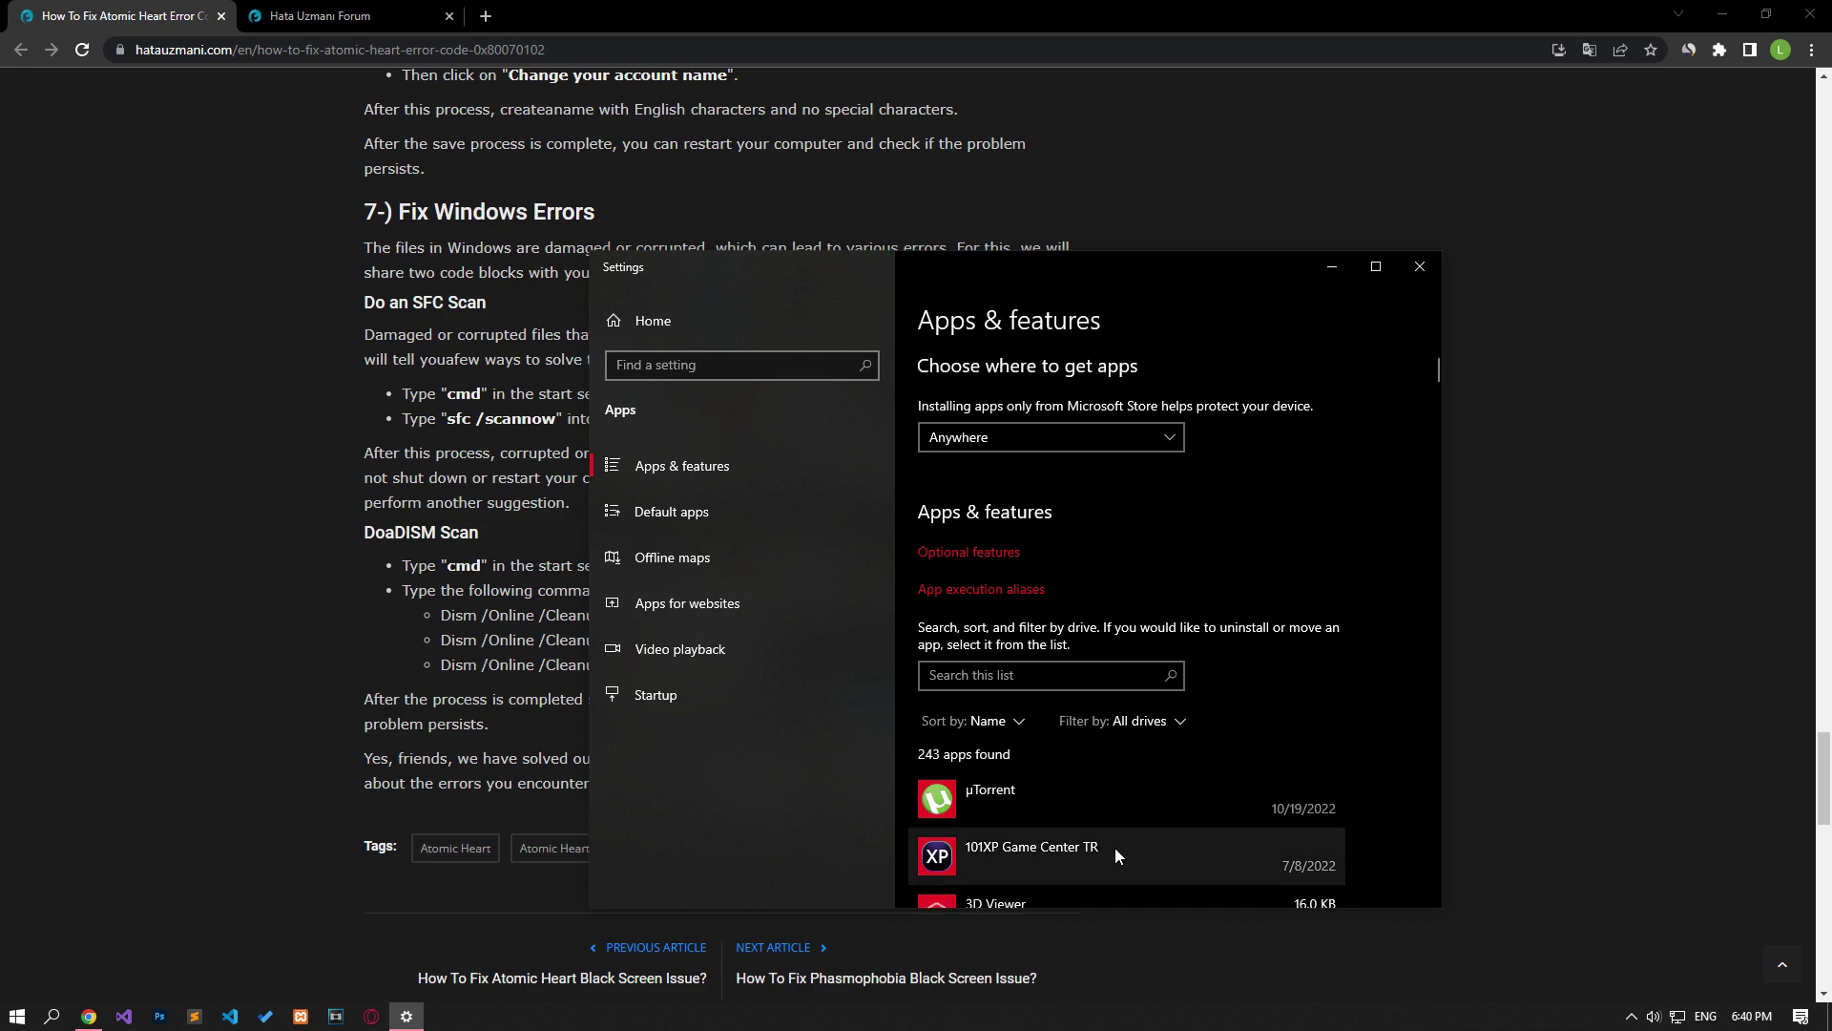
pyautogui.scroll(-3, 1107, 839)
pyautogui.scroll(-2, 1095, 832)
pyautogui.click(1034, 701)
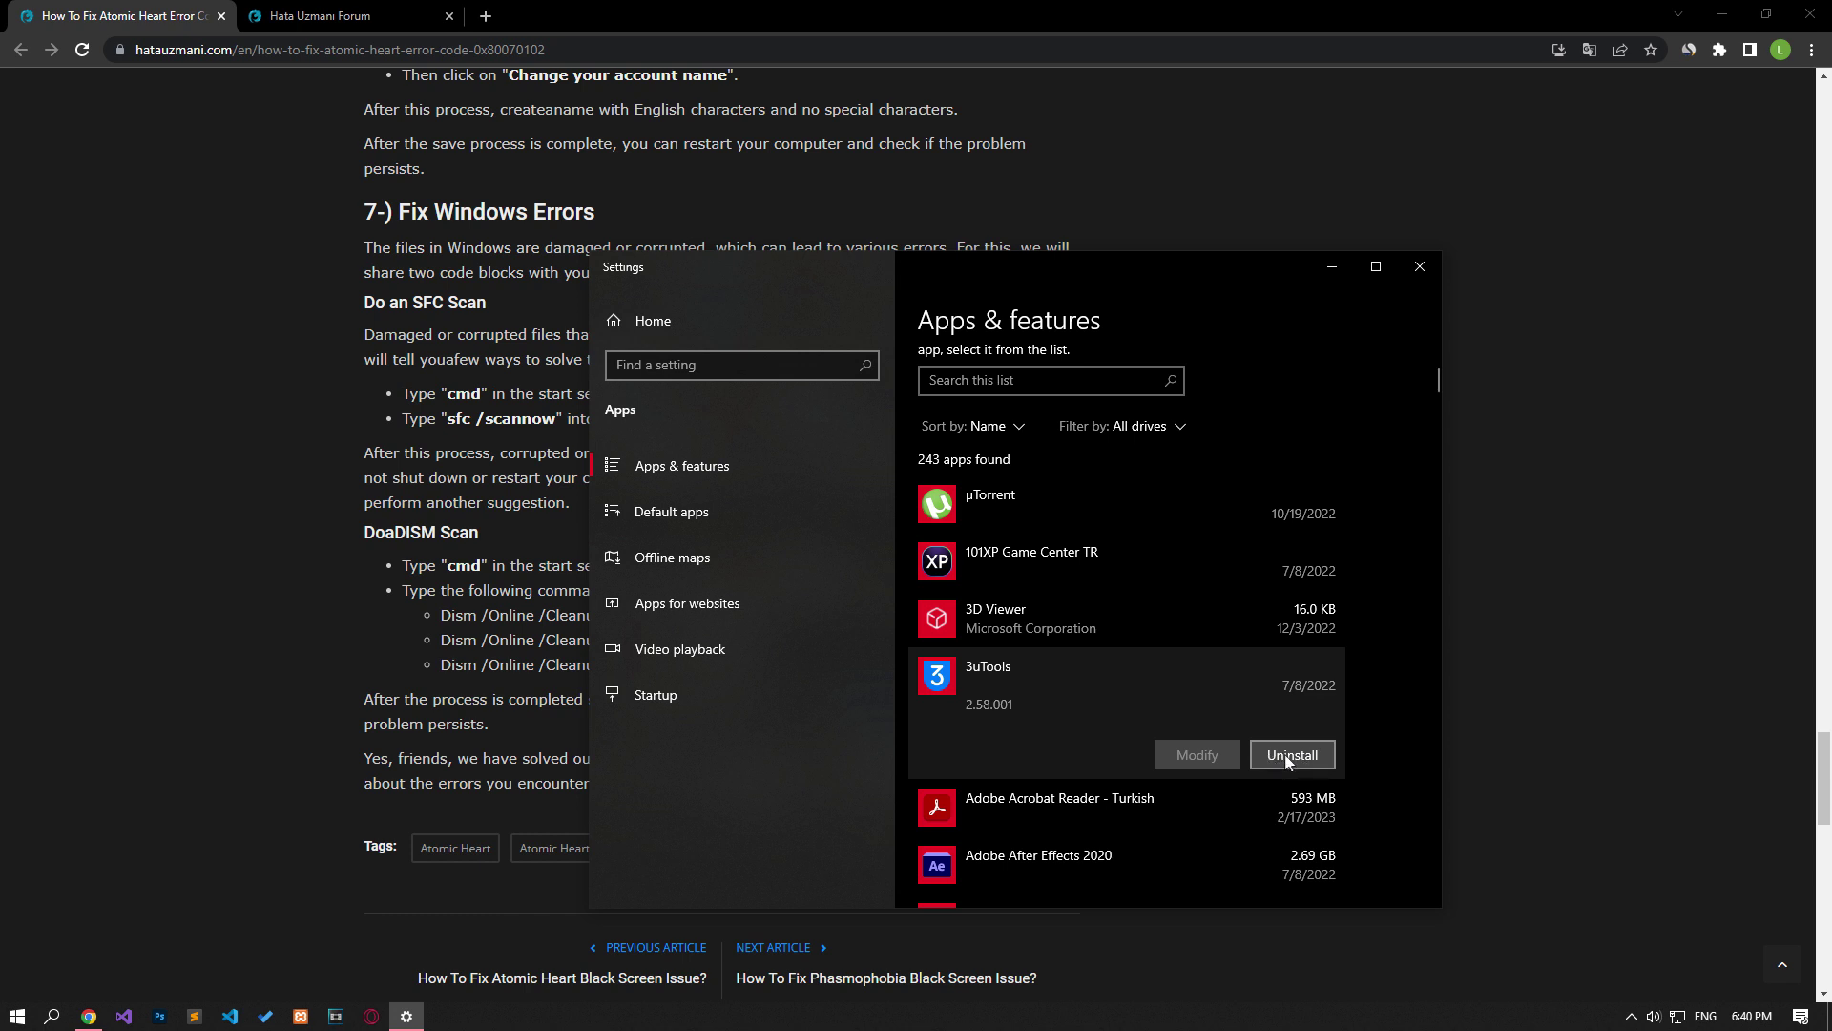
pyautogui.click(1419, 277)
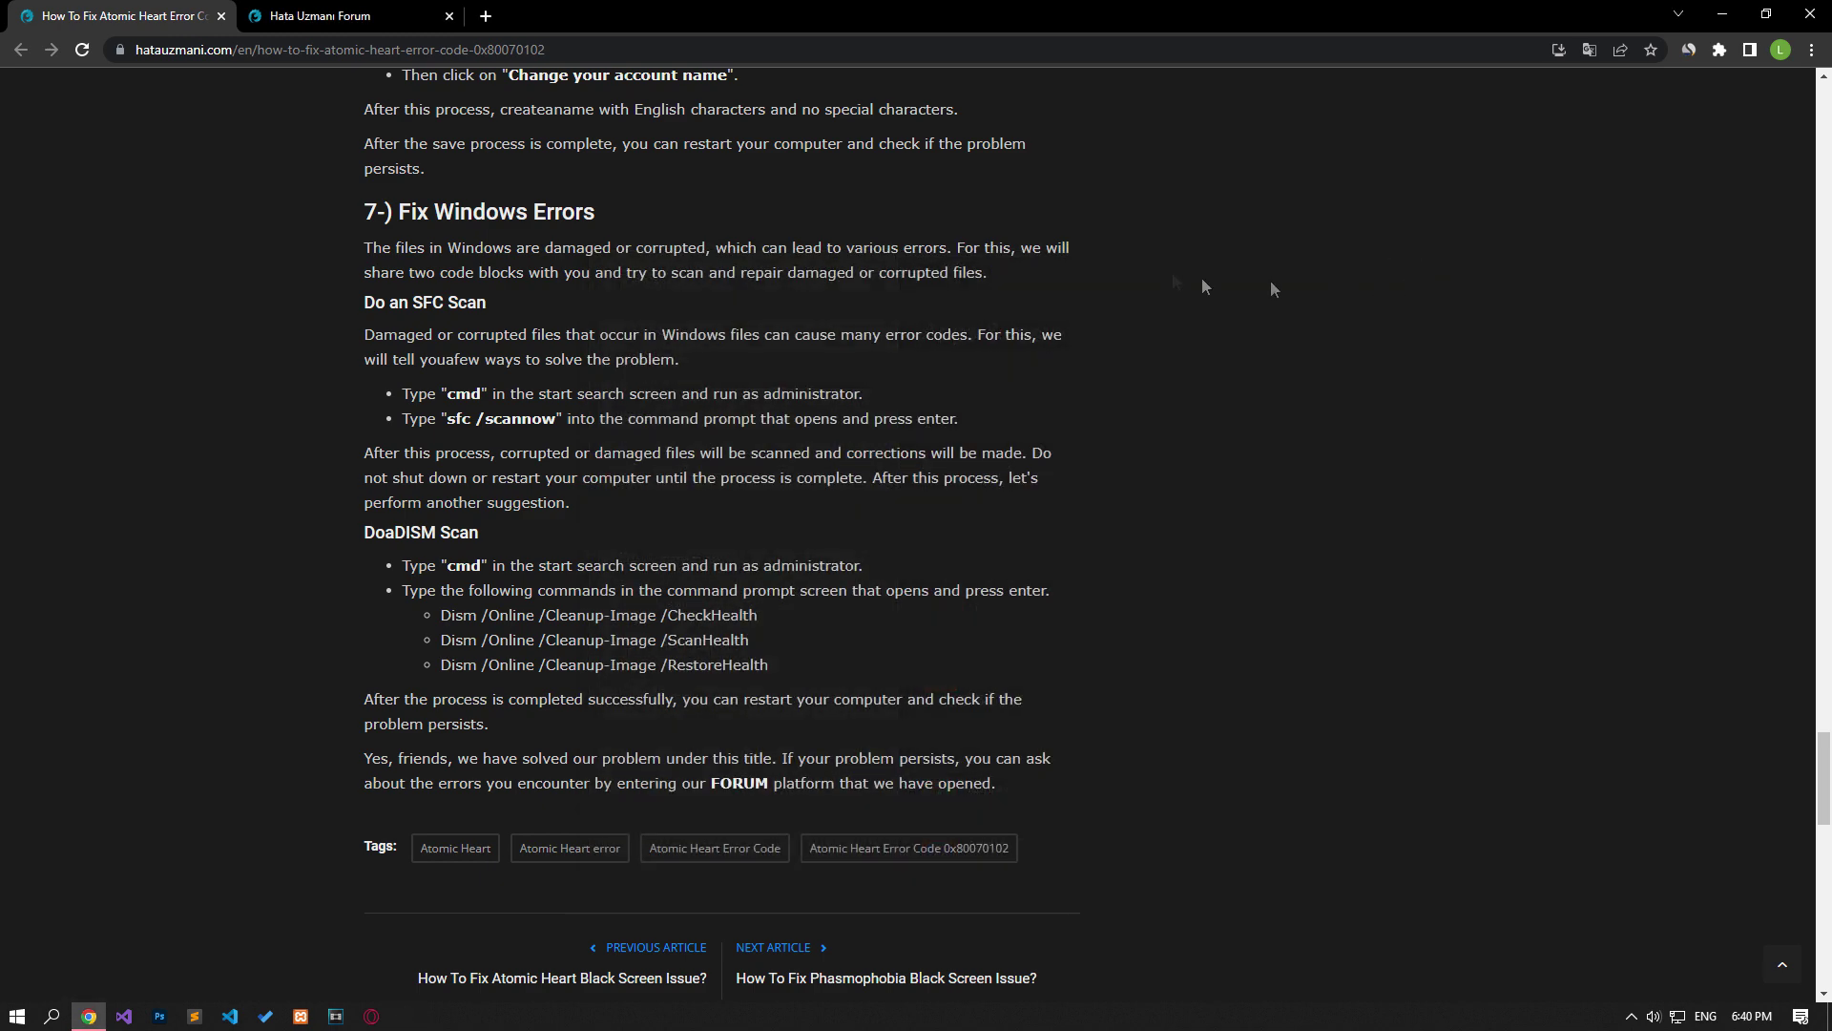
# On the Hata Uzmanı Forum tab, bring up the Post thread in… category picker
pyautogui.click(410, 14)
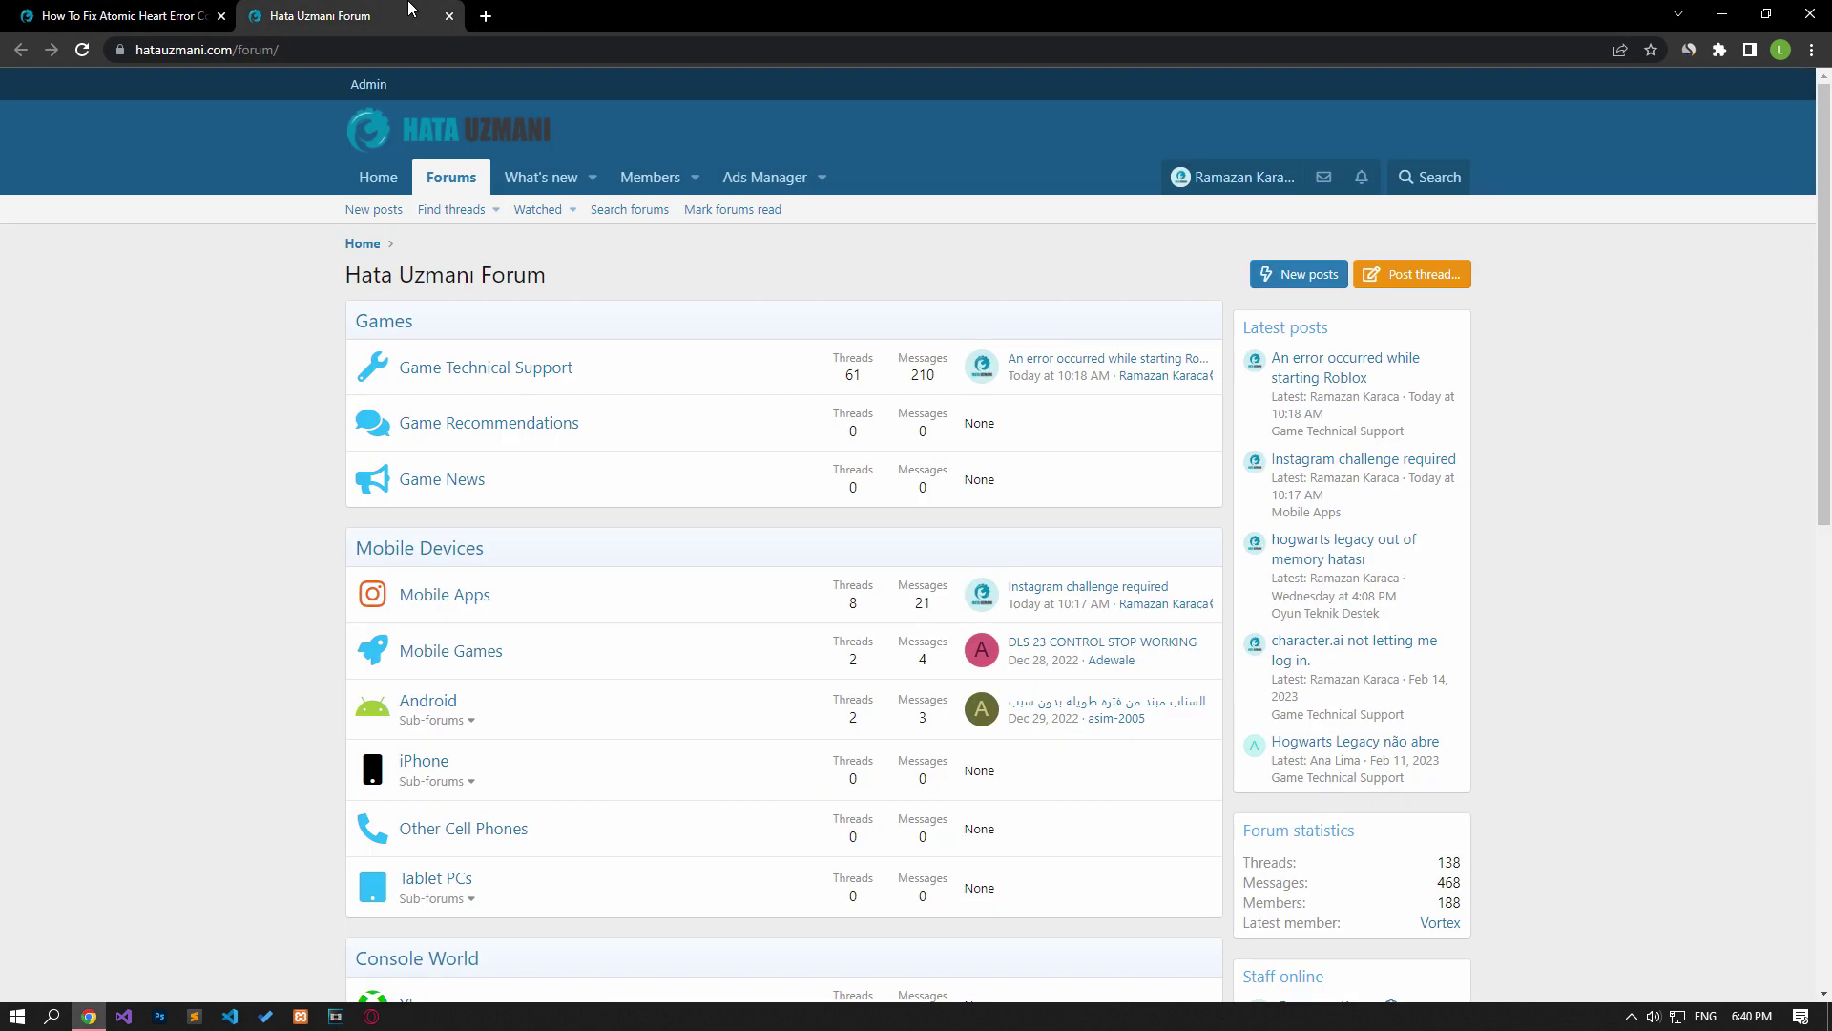
pyautogui.click(1381, 276)
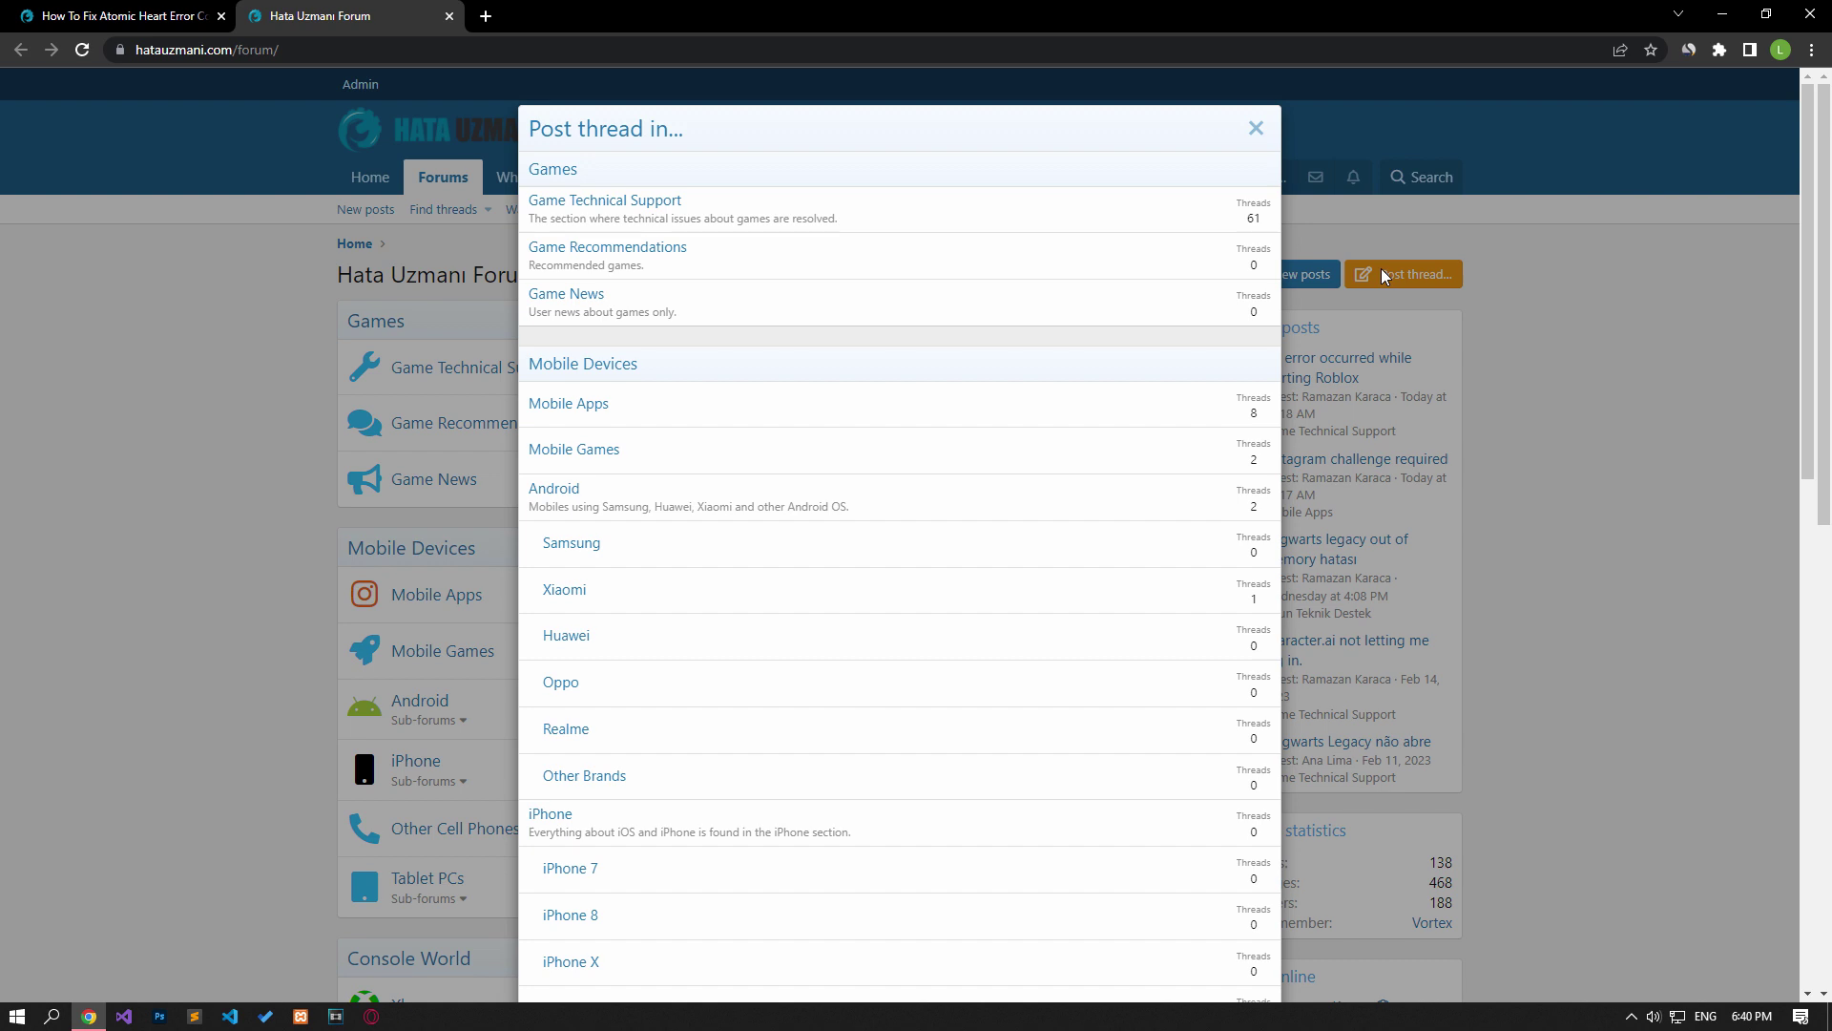